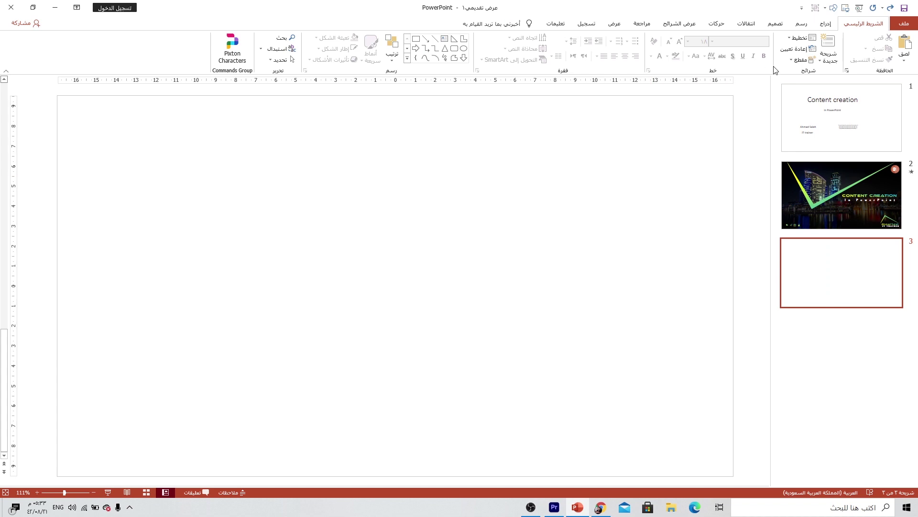
Step: Insert the picture startup-594090_1920.jpg from this device onto slide 3
left_click(824, 24)
left_click(850, 59)
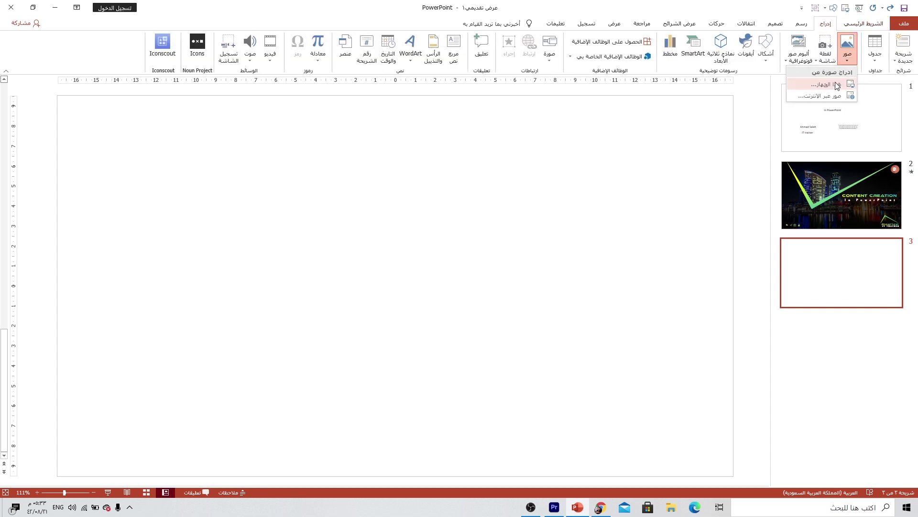
left_click(835, 82)
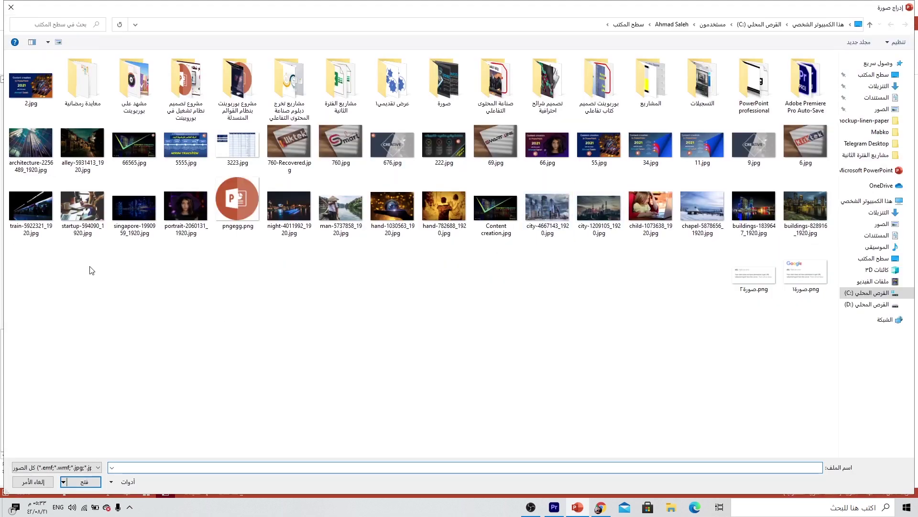
left_click(86, 212)
left_click(89, 481)
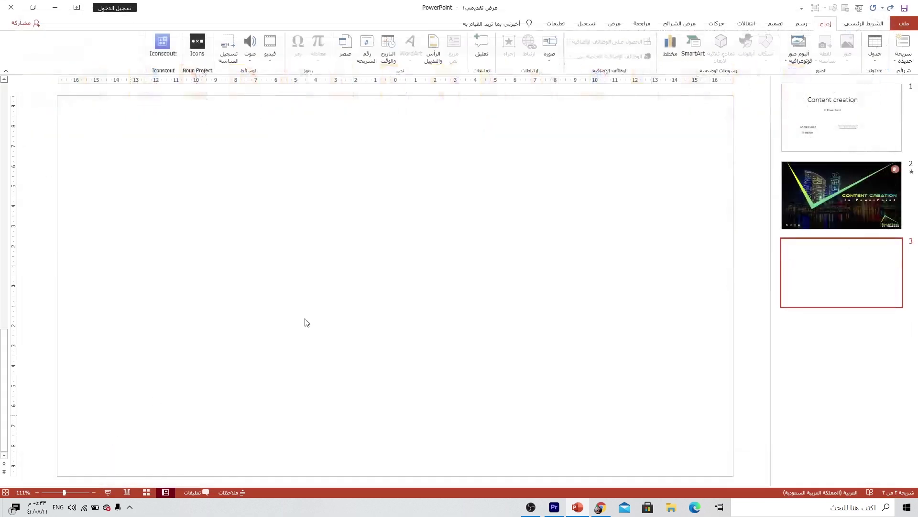
Step: Crop the photo to a 16:9 aspect ratio and stretch it to fill the whole slide
scroll(531, 232, "down", 1, "ctrl")
scroll(532, 232, "down", 3, "ctrl")
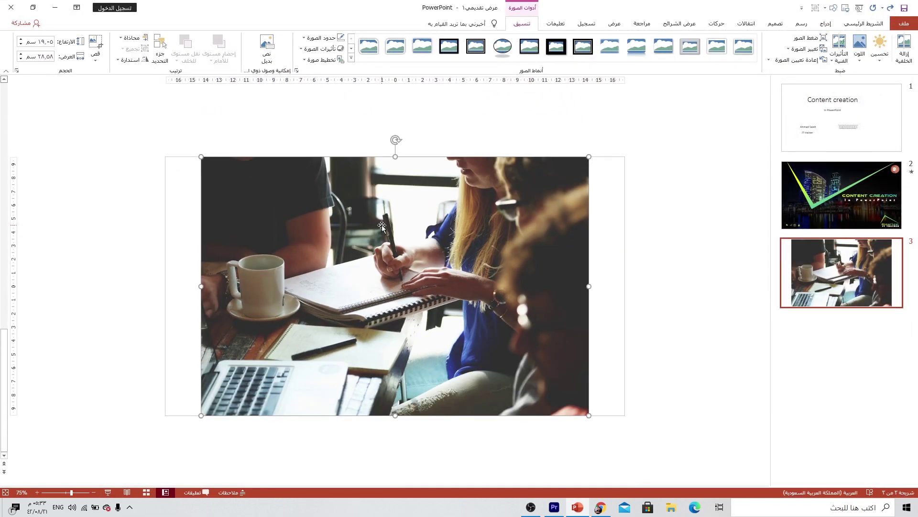
left_click(96, 58)
mouse_move(62, 95)
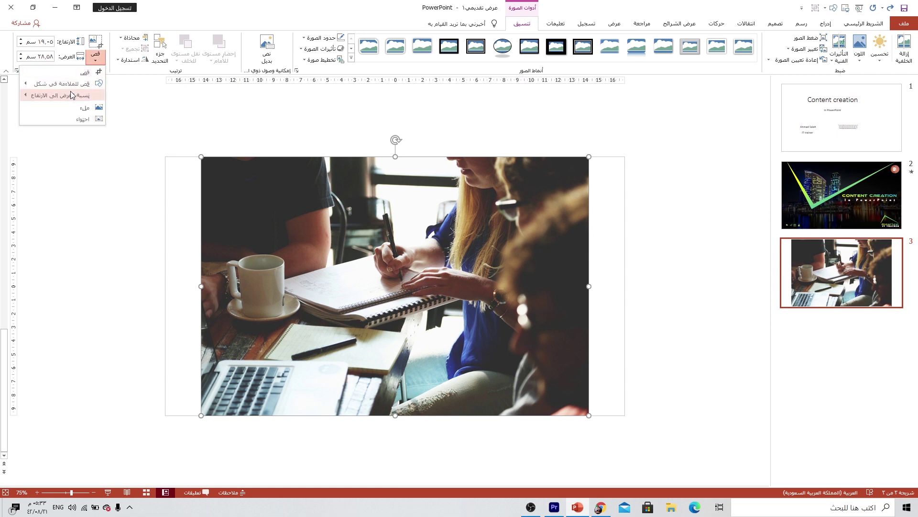
left_click(125, 232)
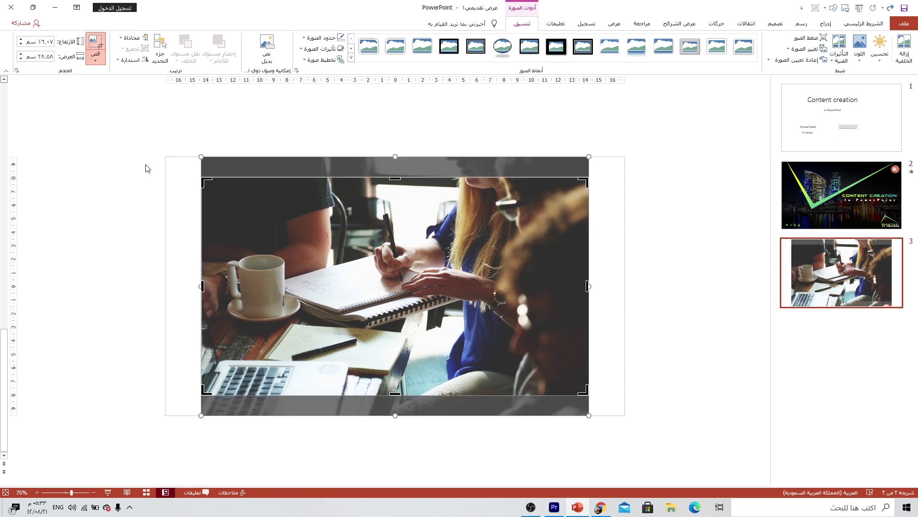
left_click(99, 43)
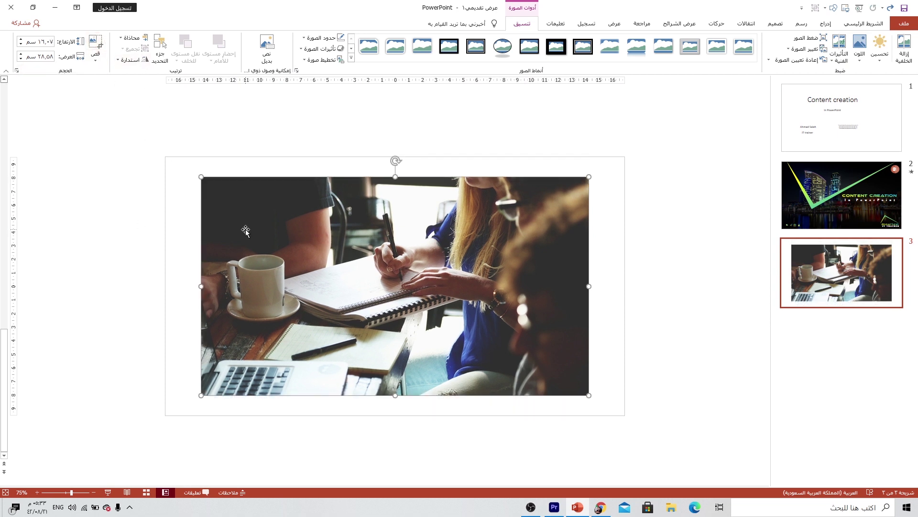
left_click_drag(246, 231, 211, 210)
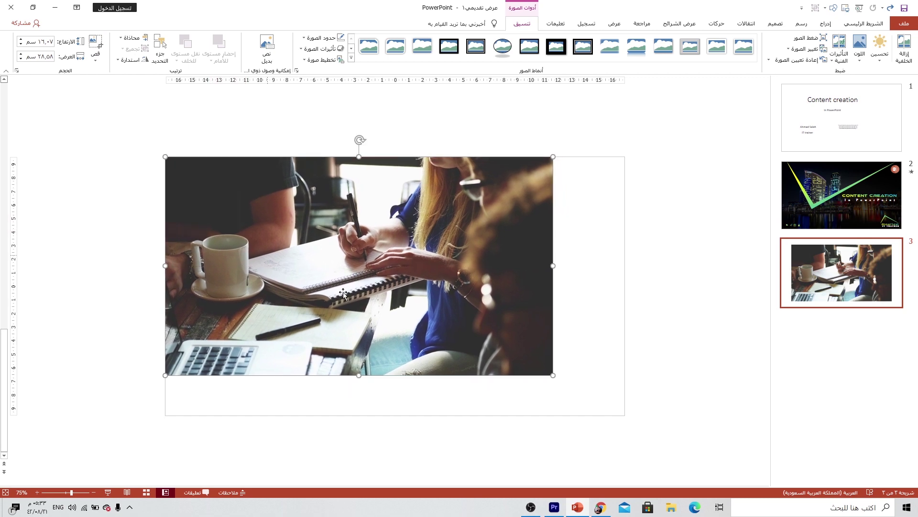
left_click_drag(552, 375, 625, 415)
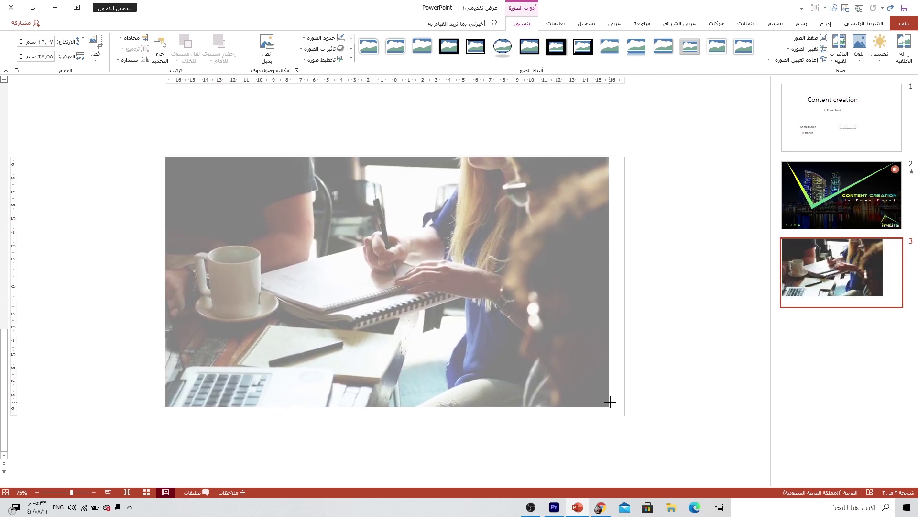
left_click(728, 167)
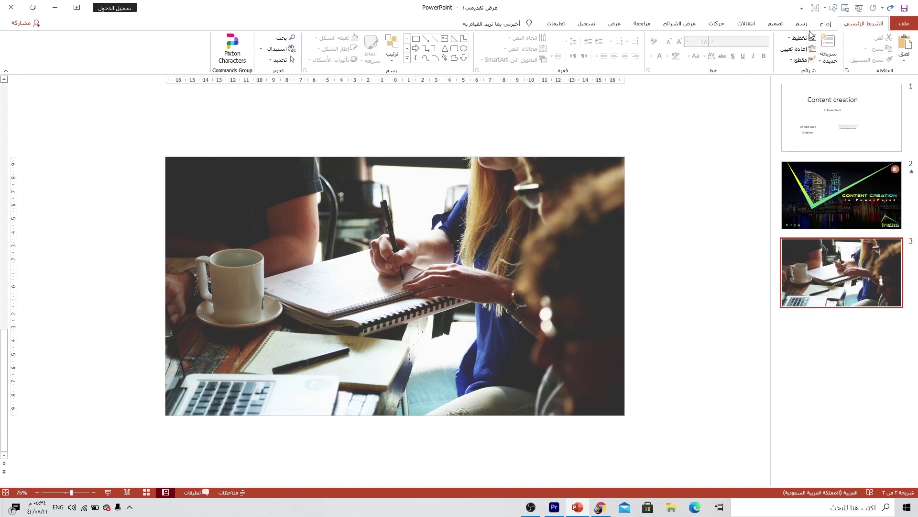
Step: Draw a rectangle covering the entire photo
left_click(826, 24)
left_click(765, 48)
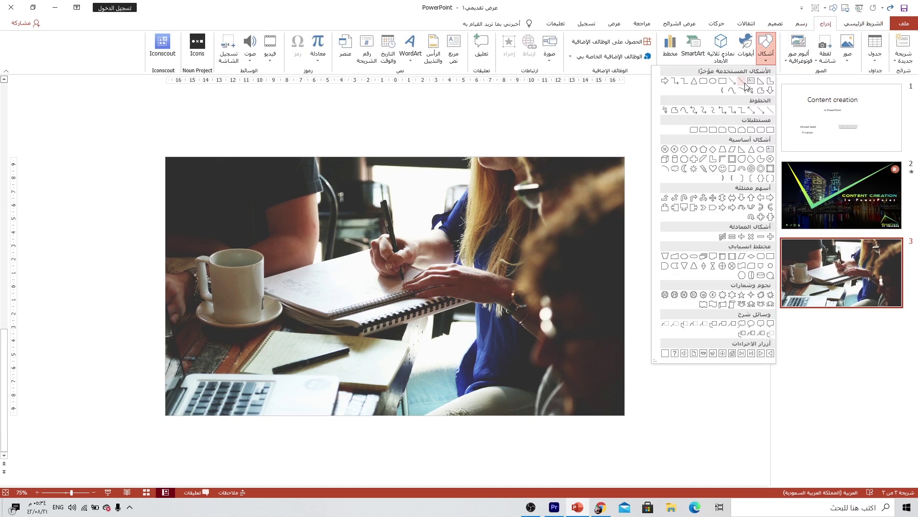
left_click(723, 82)
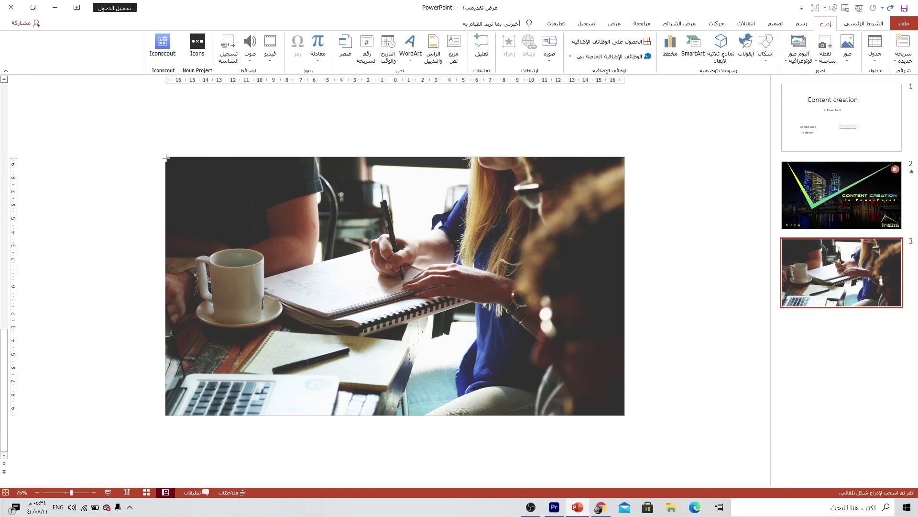
left_click_drag(167, 157, 623, 414)
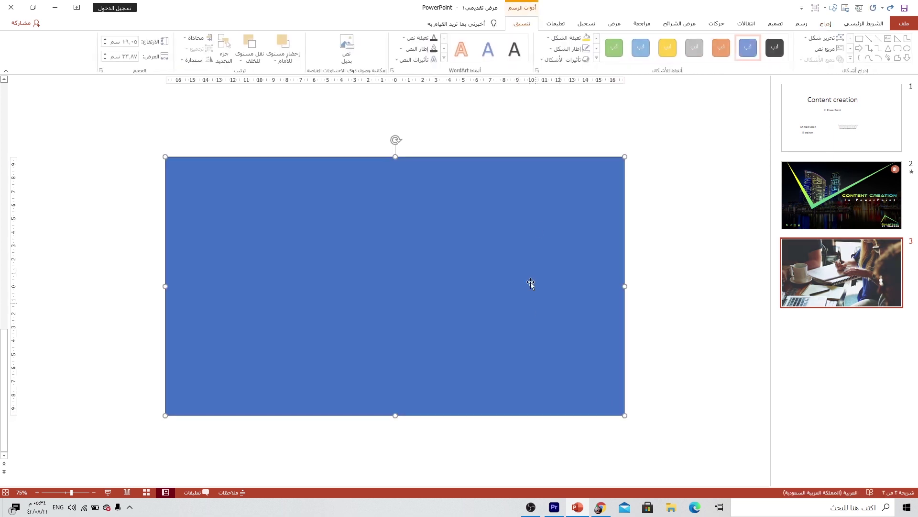
Step: Remove the rectangle's outline and open its Format Shape pane
left_click(559, 48)
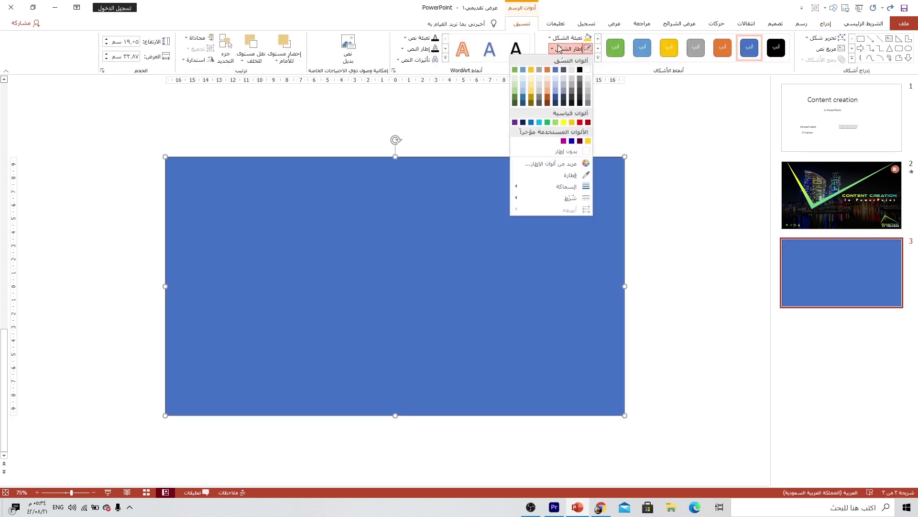
left_click(550, 152)
right_click(539, 185)
left_click(503, 386)
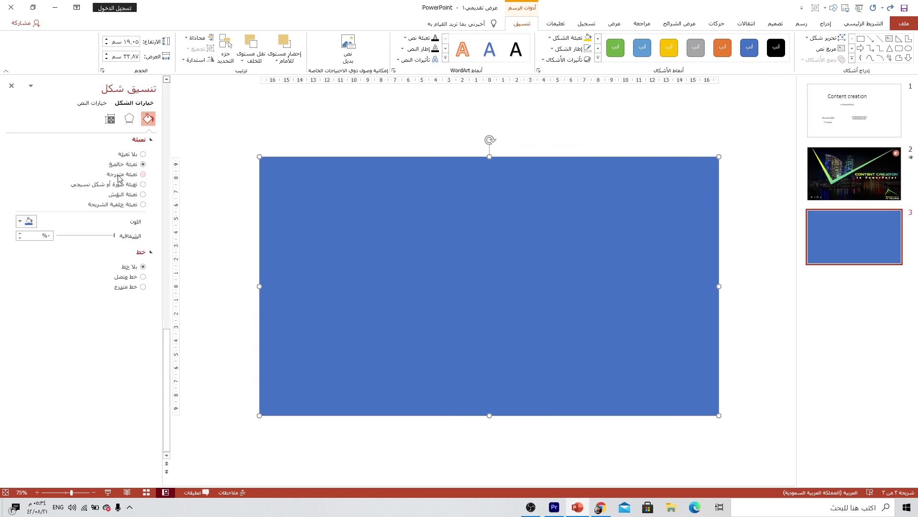
Step: Switch the rectangle to a two-stop gradient fill and make the first stop dark blue
left_click(121, 174)
left_click(20, 287)
left_click(20, 287)
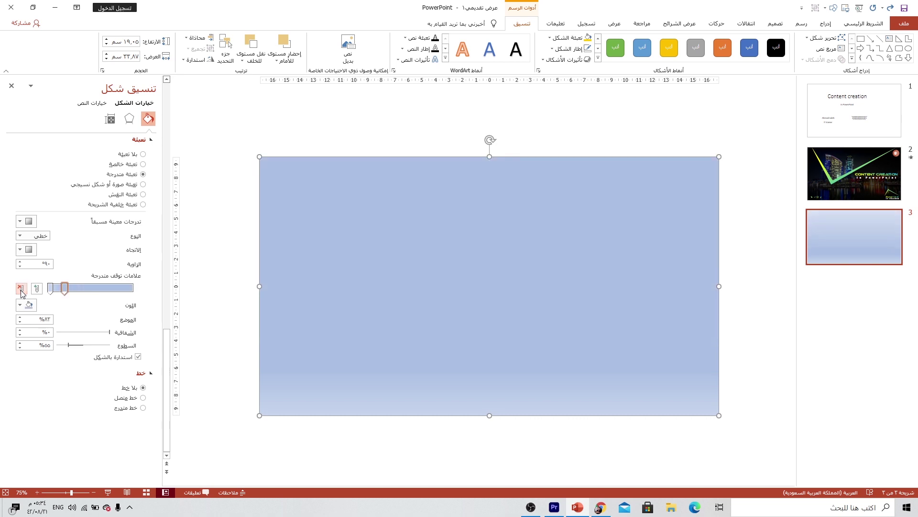
left_click_drag(65, 287, 127, 287)
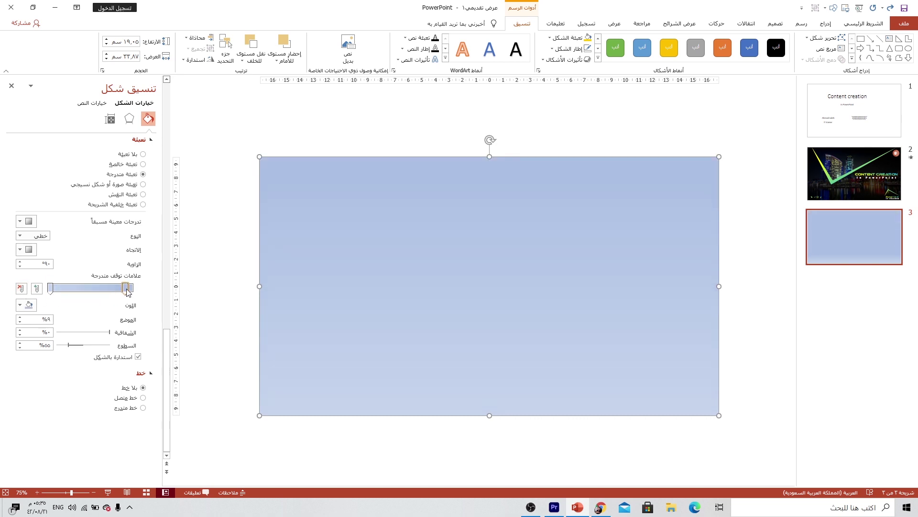
left_click(25, 305)
left_click(62, 408)
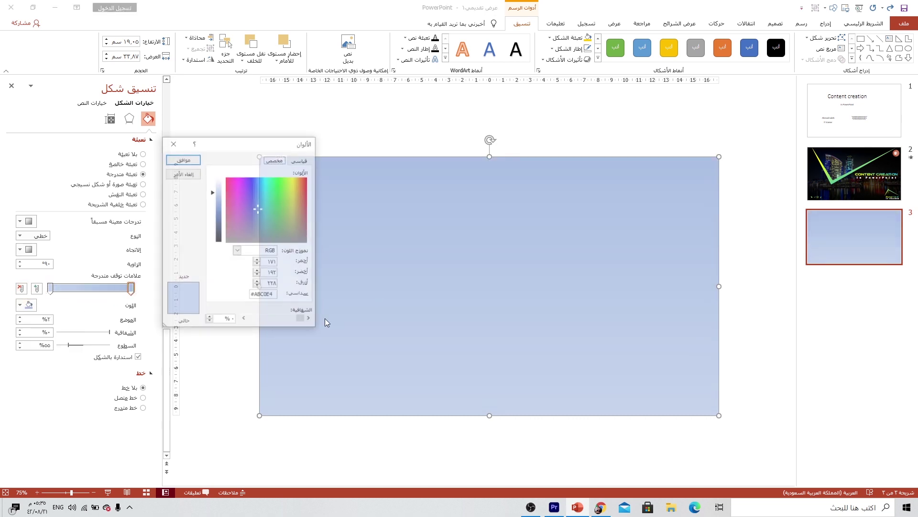
left_click(299, 160)
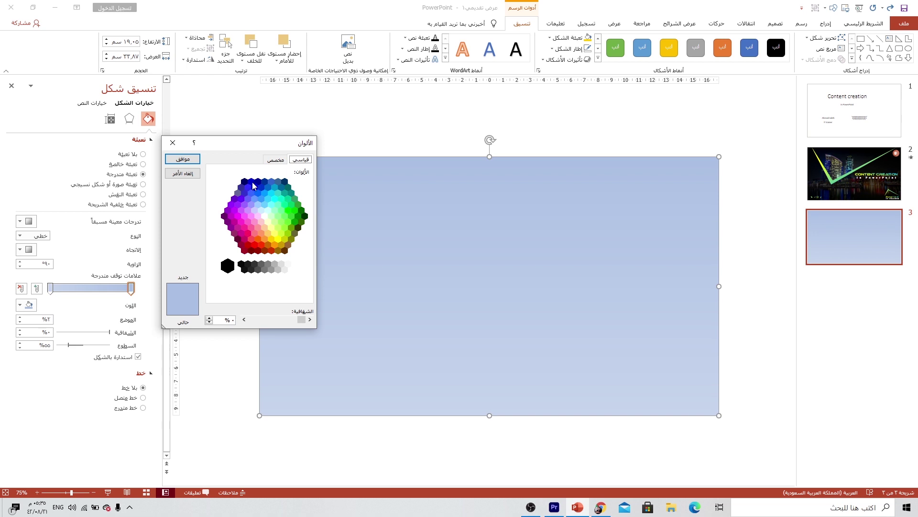
left_click(182, 159)
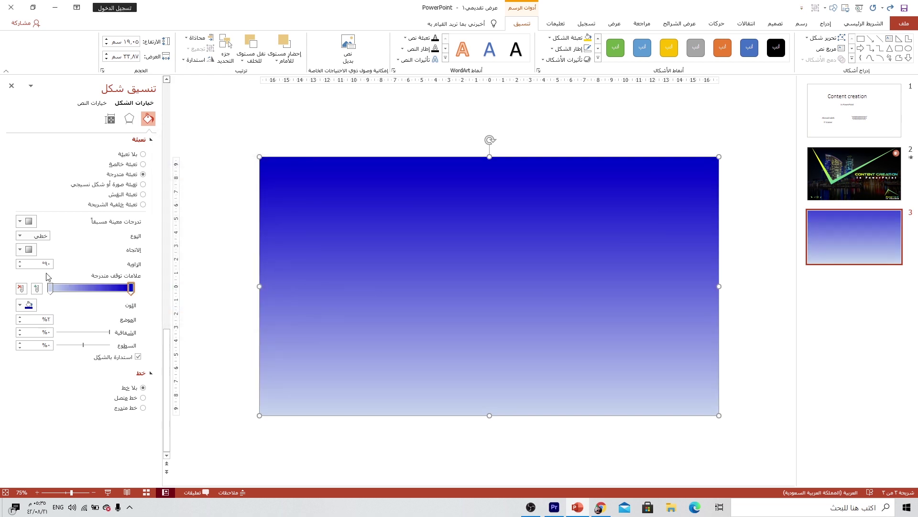
Step: Set the second gradient stop to dark maroon
left_click(27, 304)
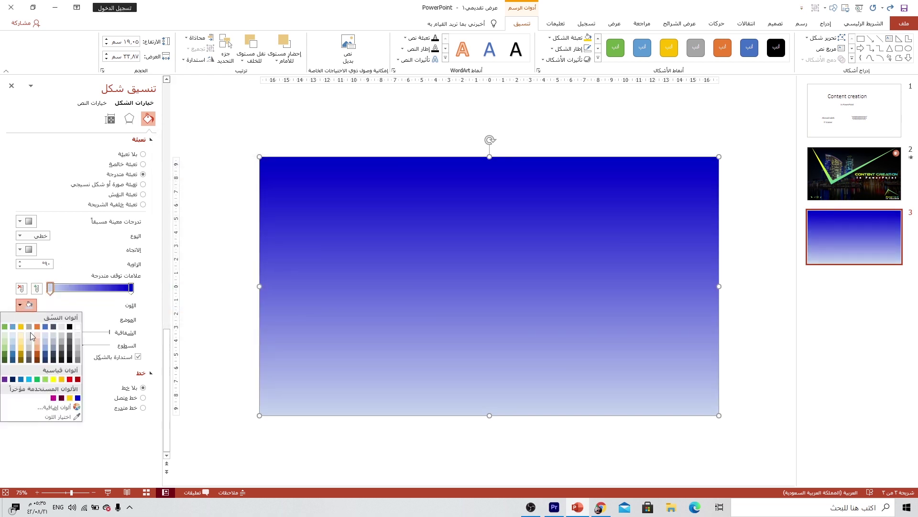
left_click(57, 408)
left_click(300, 160)
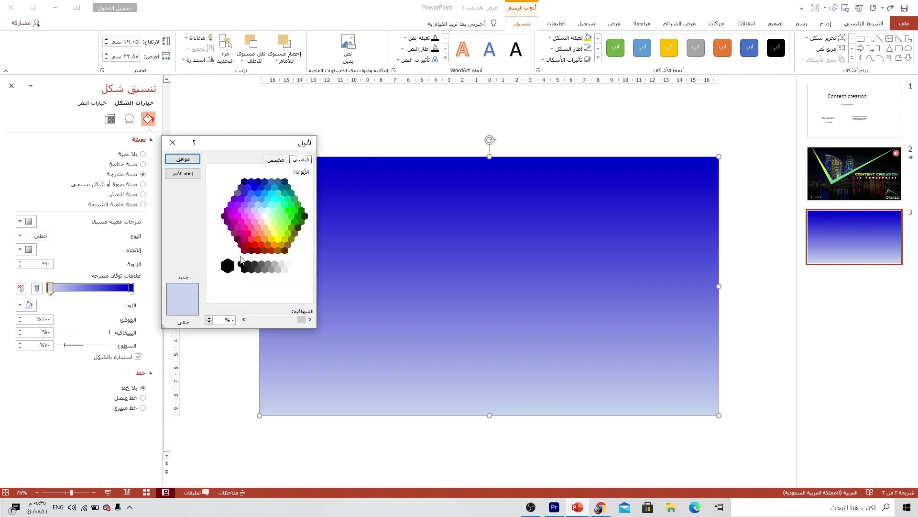
left_click(191, 163)
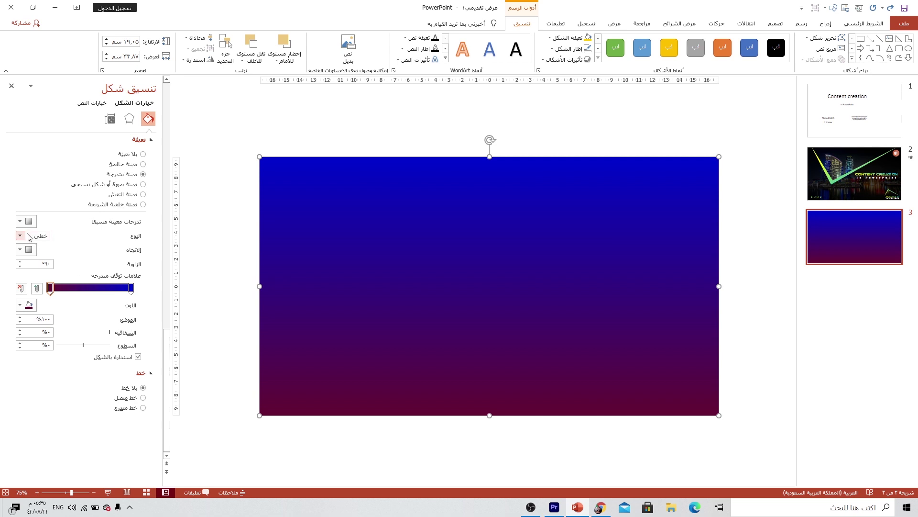
Step: Set the gradient direction to 45°, with blue at the top-left
left_click(20, 250)
left_click(51, 269)
left_click(26, 249)
left_click(56, 292)
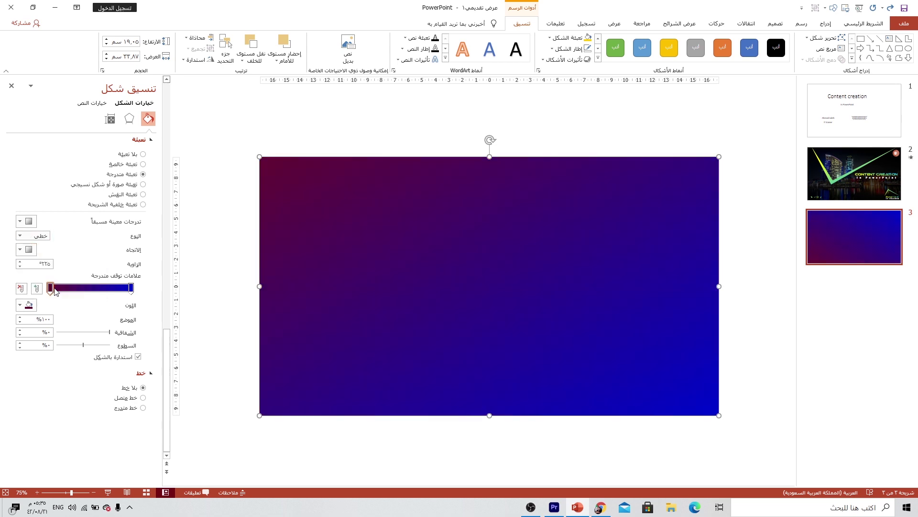
left_click(28, 253)
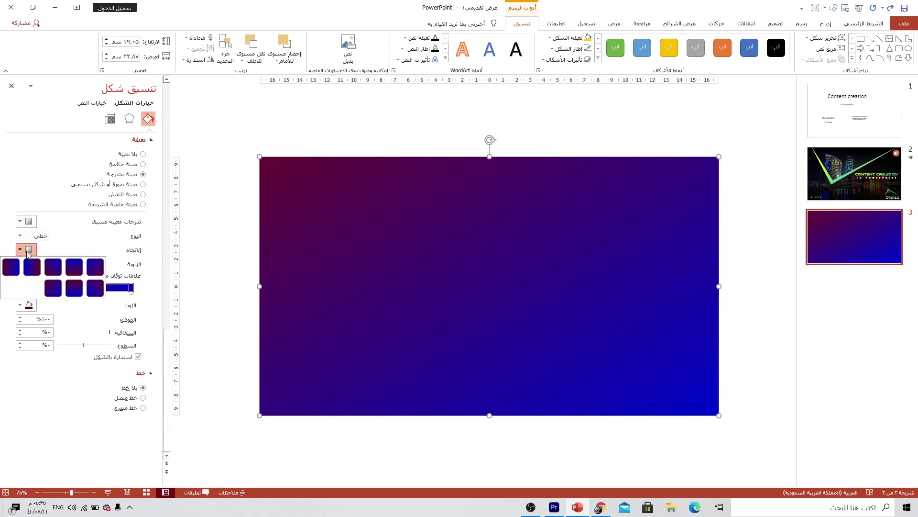
left_click(91, 269)
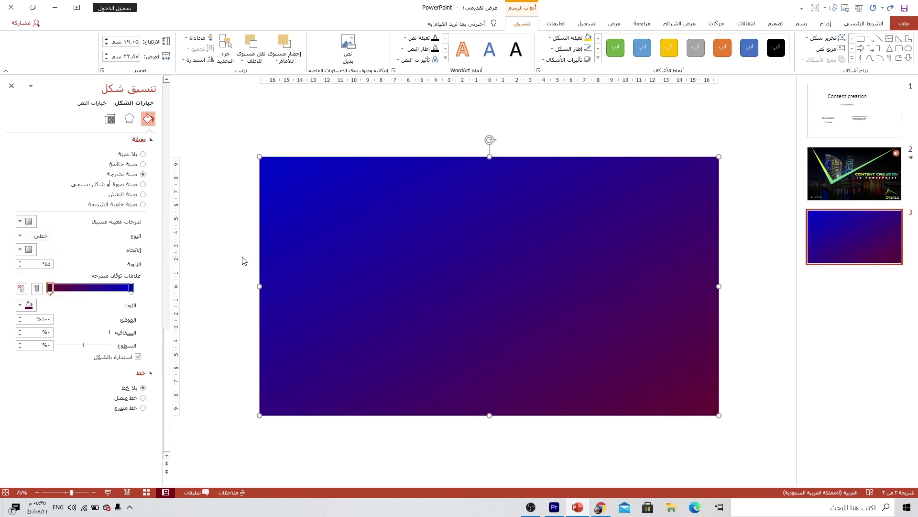
left_click(828, 25)
Step: Draw a large square on the left side of the gradient slide
left_click(768, 54)
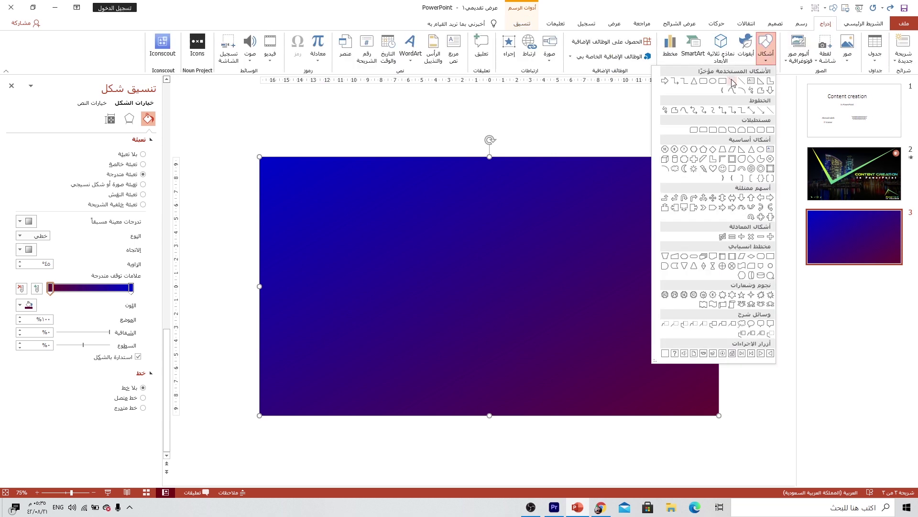
left_click(722, 82)
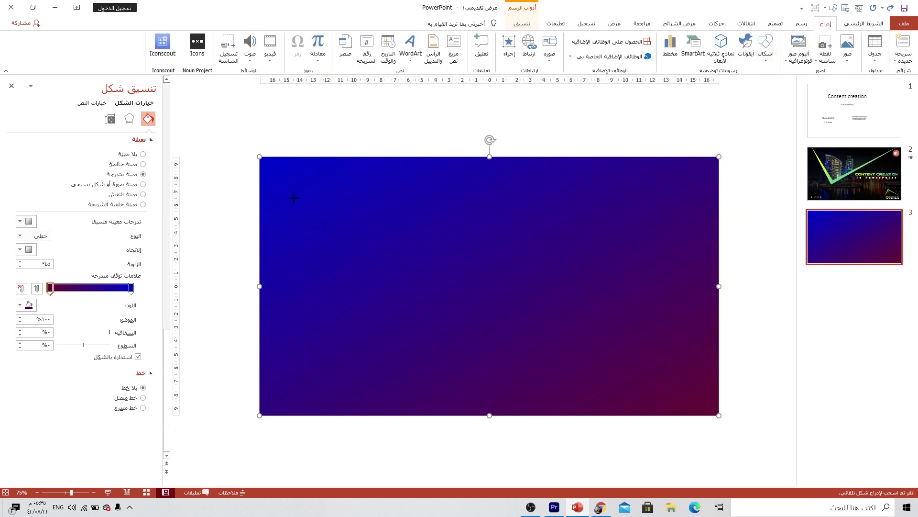
left_click_drag(289, 190, 429, 351)
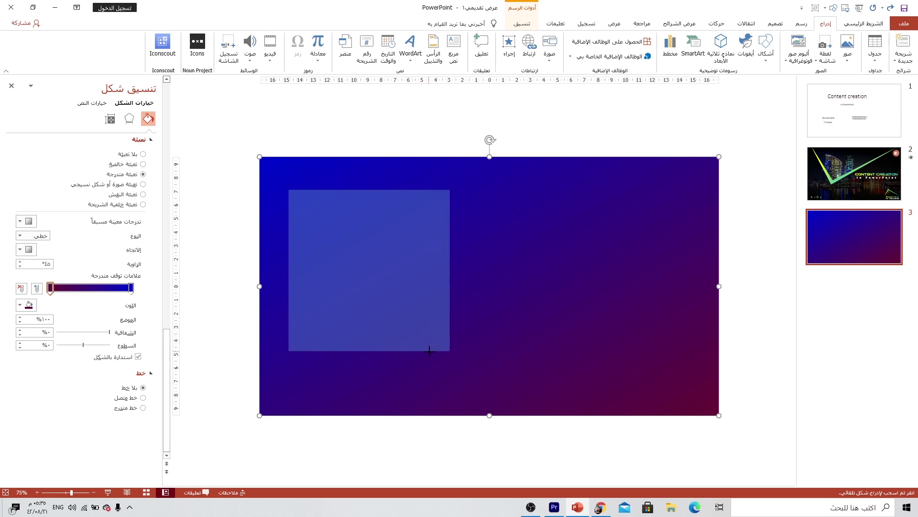
left_click_drag(430, 351, 436, 356)
left_click_drag(401, 302, 408, 314)
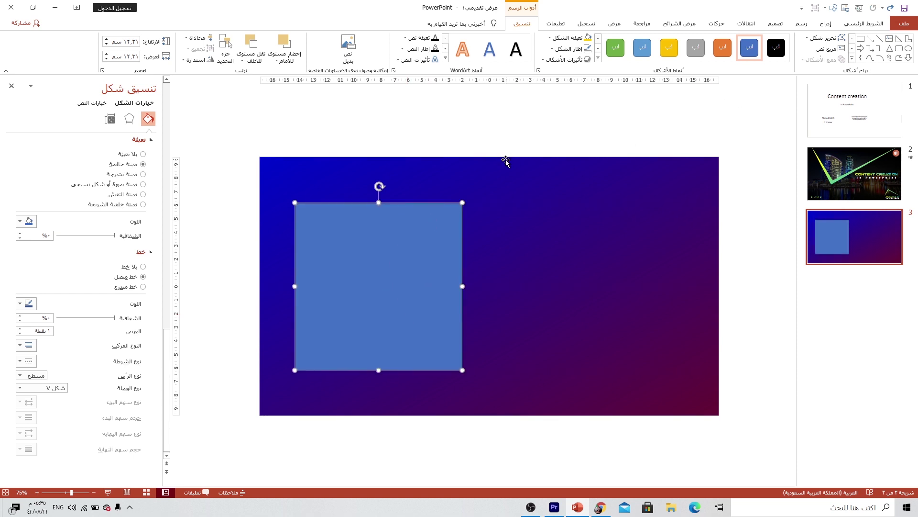
Step: Give the square no outline and a peach fill colour
left_click(575, 54)
left_click(569, 161)
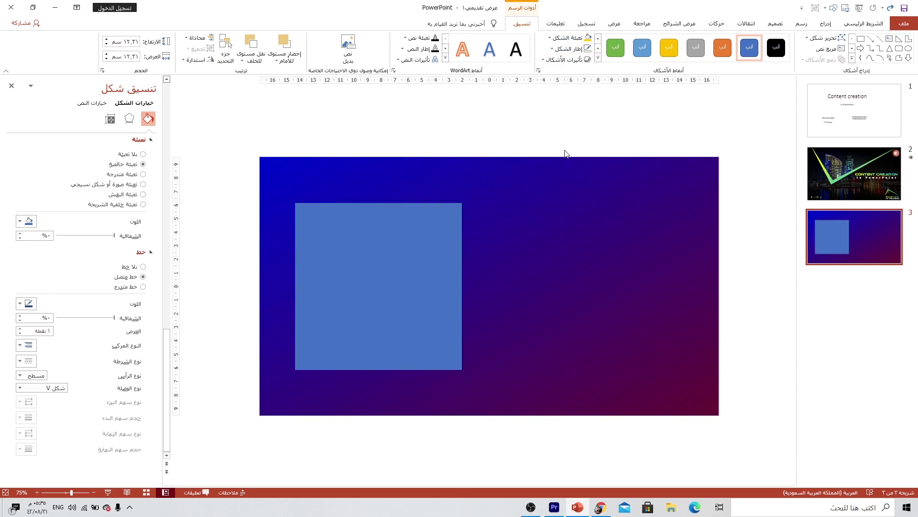
left_click(569, 38)
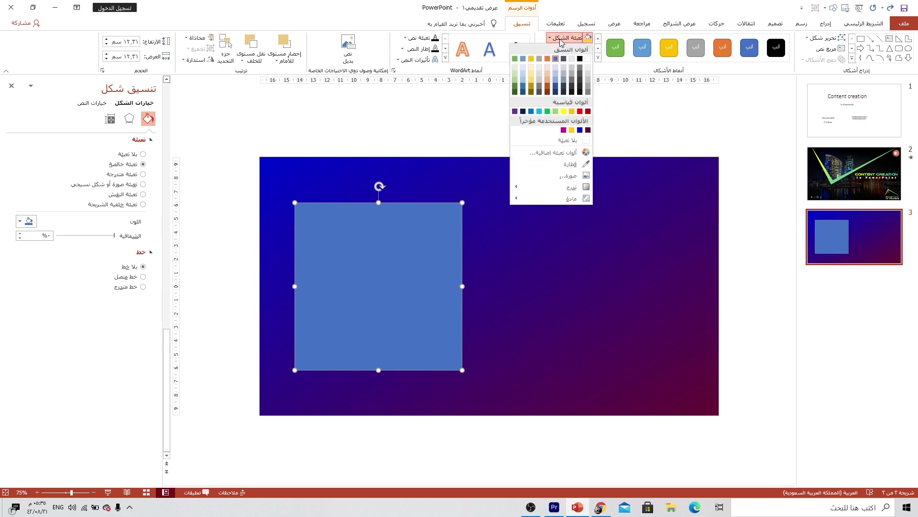
left_click(546, 72)
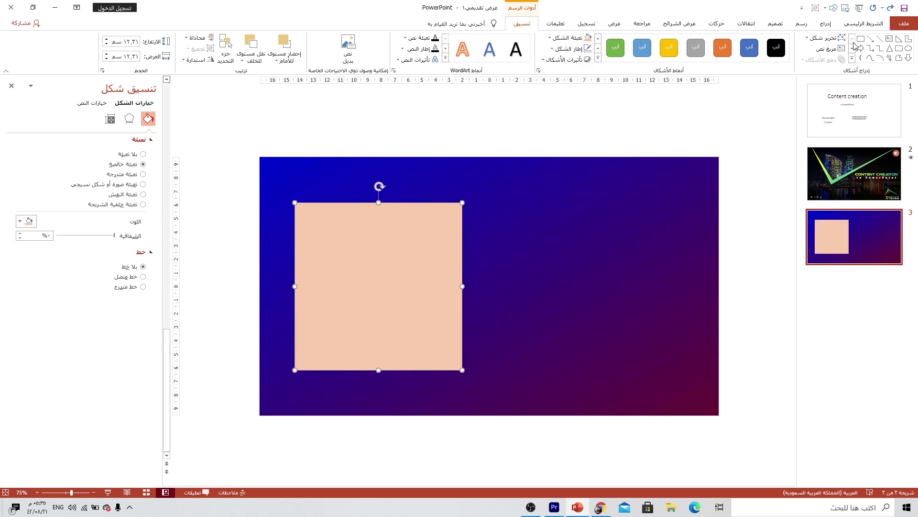
left_click(827, 24)
Step: Draw a small square at the peach square's top-left corner
left_click(767, 53)
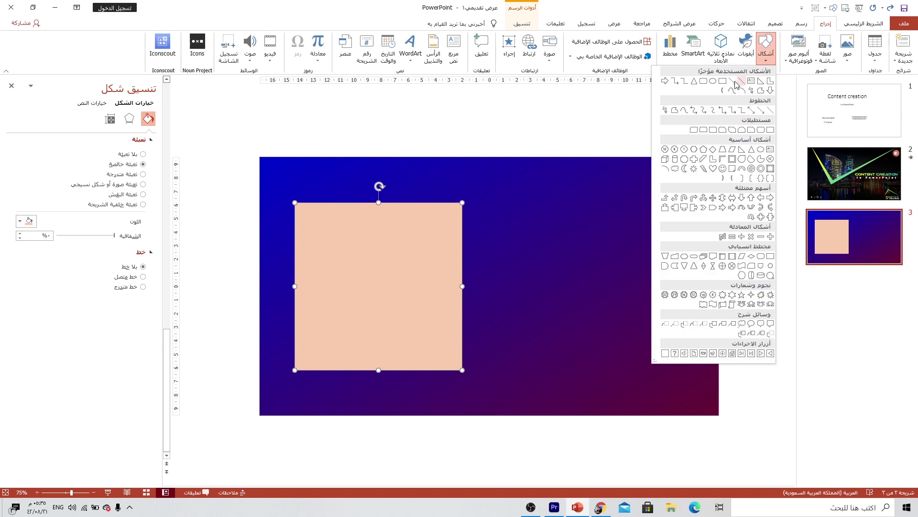
left_click(725, 83)
mouse_move(334, 249)
left_mouse_down()
mouse_move(351, 263)
mouse_move(319, 226)
left_mouse_up()
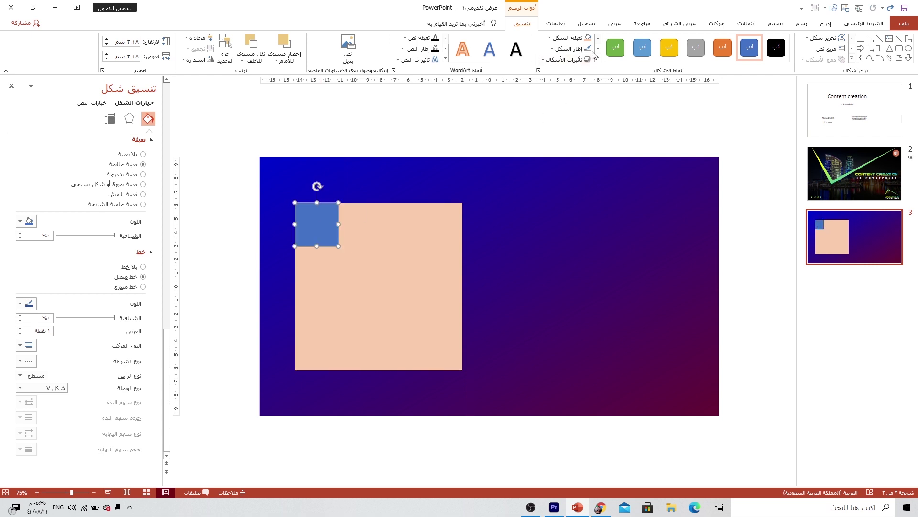
Step: Give the small square no outline and a white fill
left_click(570, 48)
left_click(570, 150)
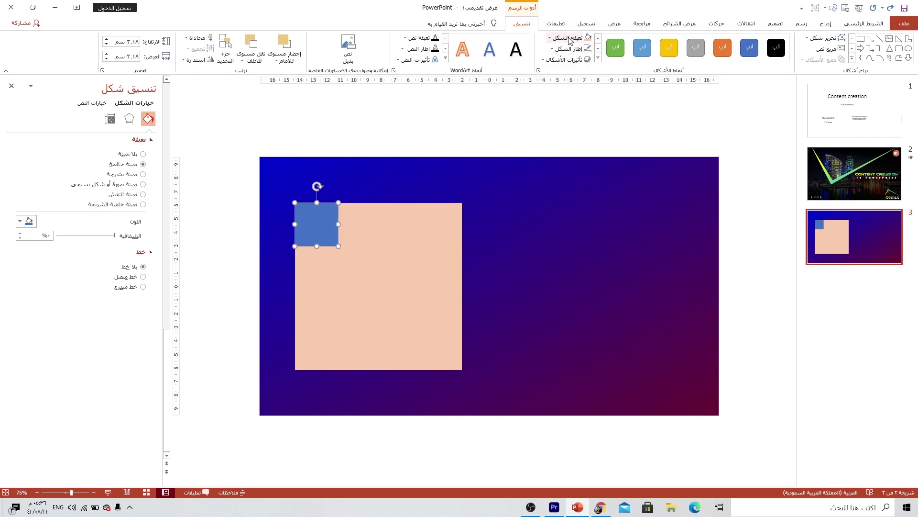
left_click(568, 37)
left_click(580, 58)
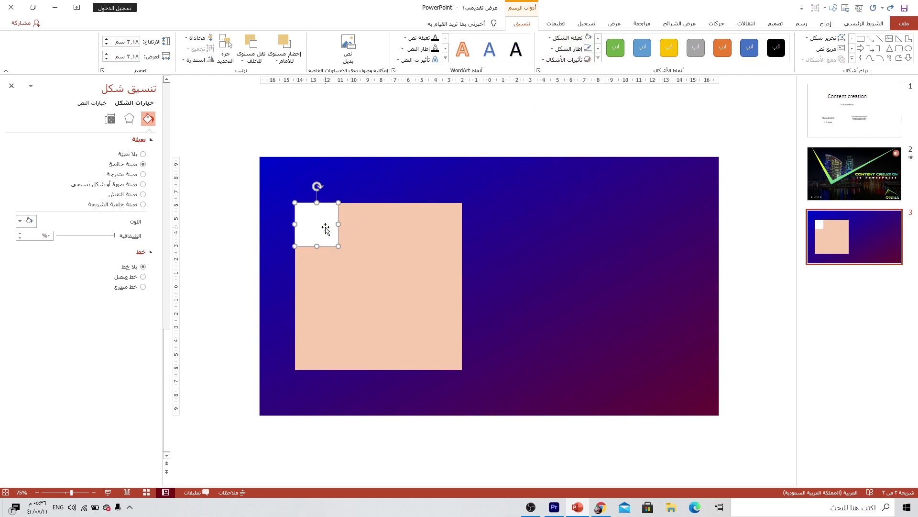
scroll(318, 227, "up", 3)
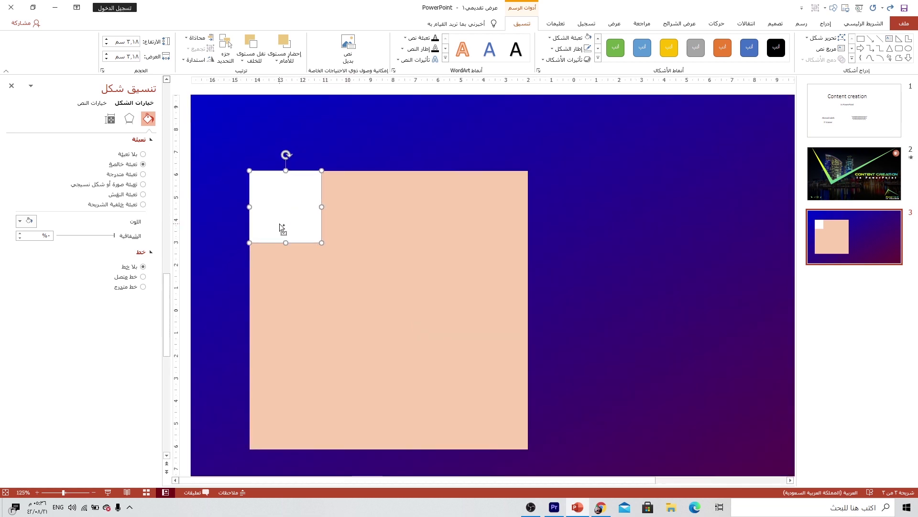
scroll(279, 223, "up", 5)
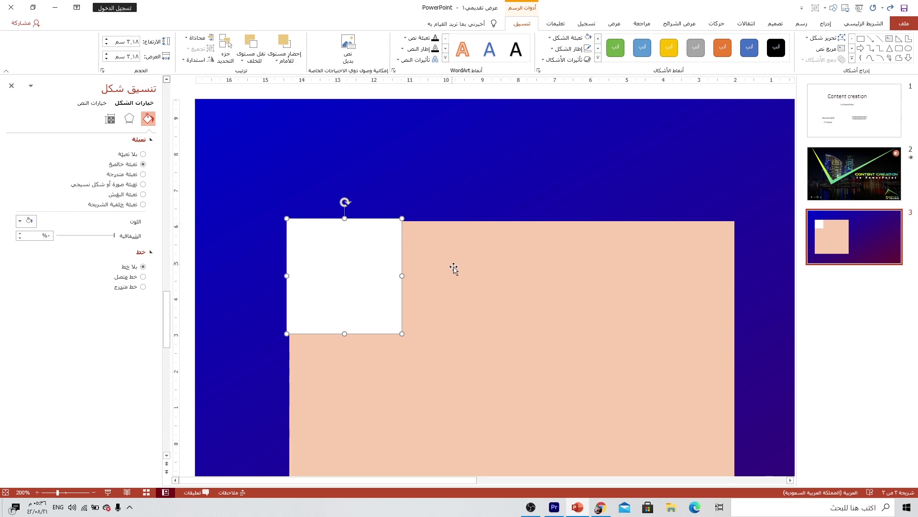
scroll(458, 272, "down", 2)
scroll(458, 272, "down", 2)
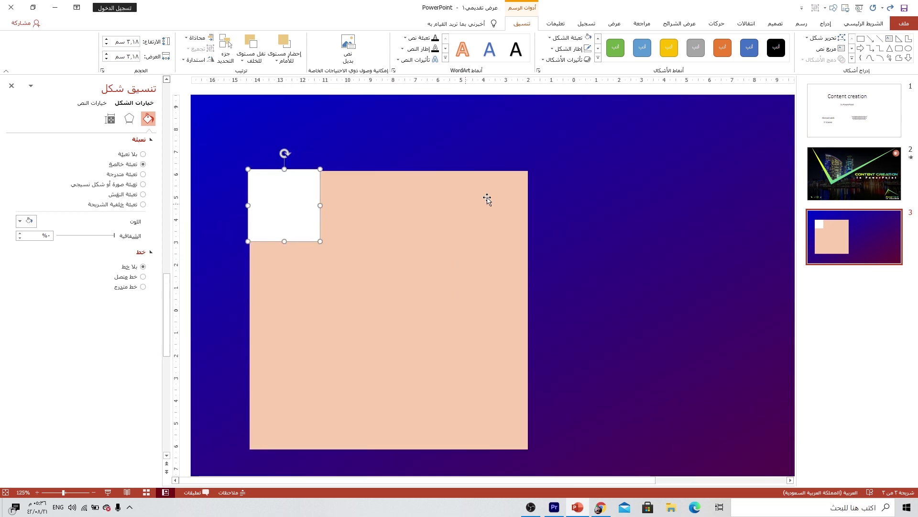
Step: Apply the Square path from More Motion Paths to the small white square
left_click(747, 24)
left_click(717, 24)
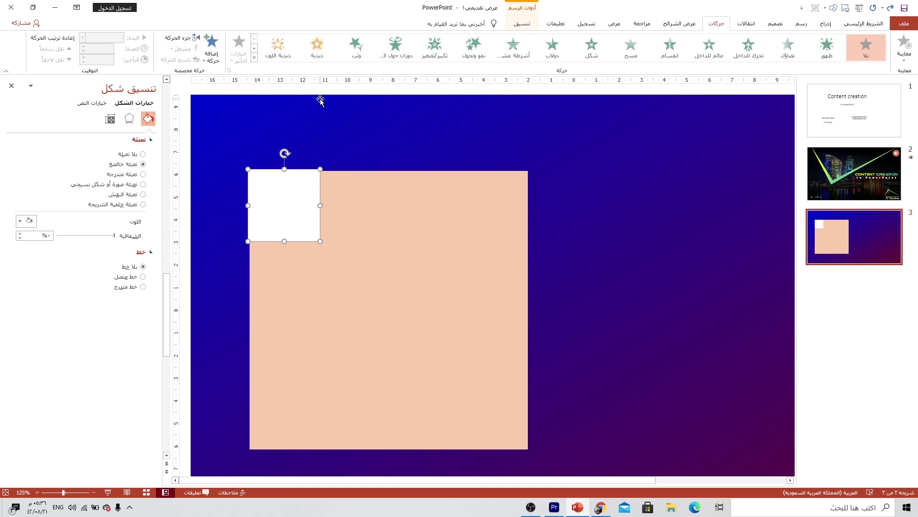
left_click(255, 58)
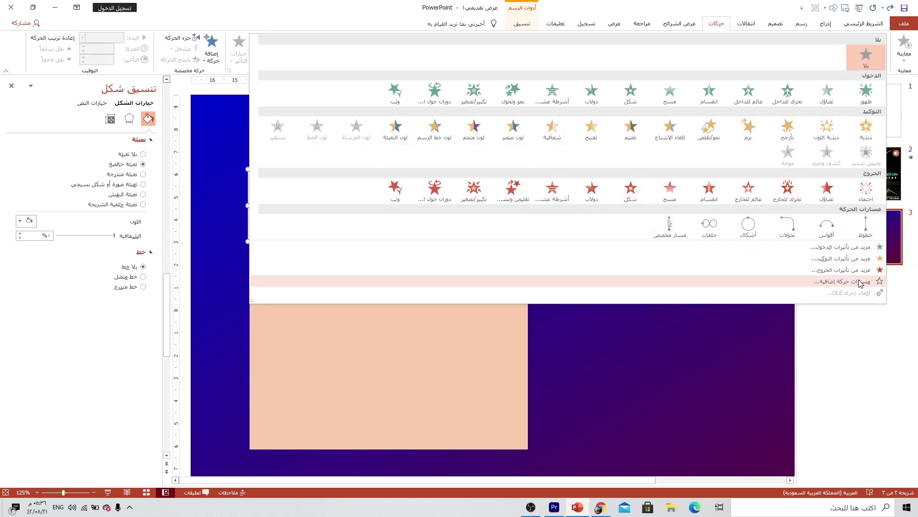
left_click(827, 282)
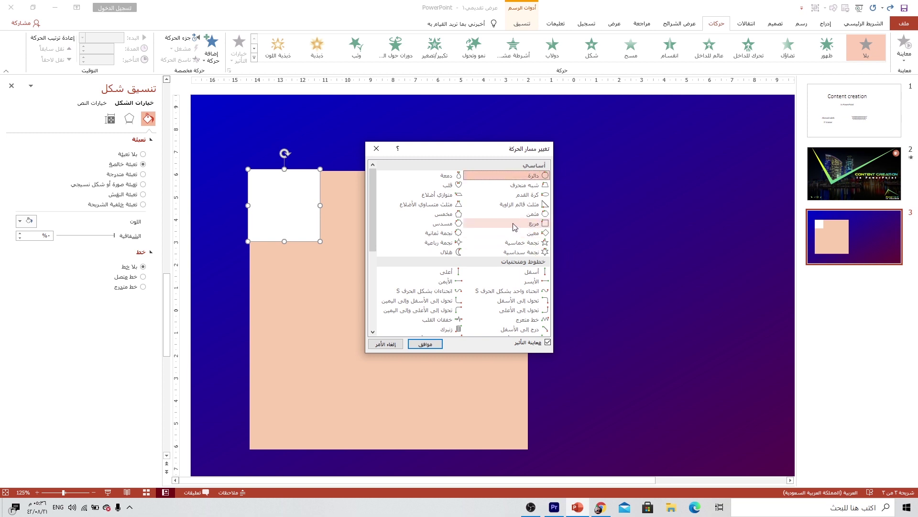
left_click(514, 223)
left_click(425, 344)
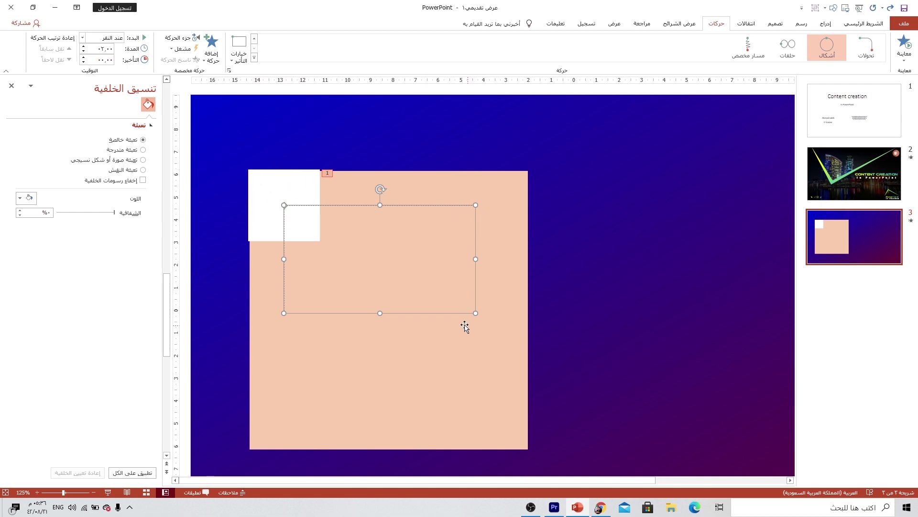
Step: Open the Animation Pane and raise the square motion path's duration to 10 seconds
left_click(181, 38)
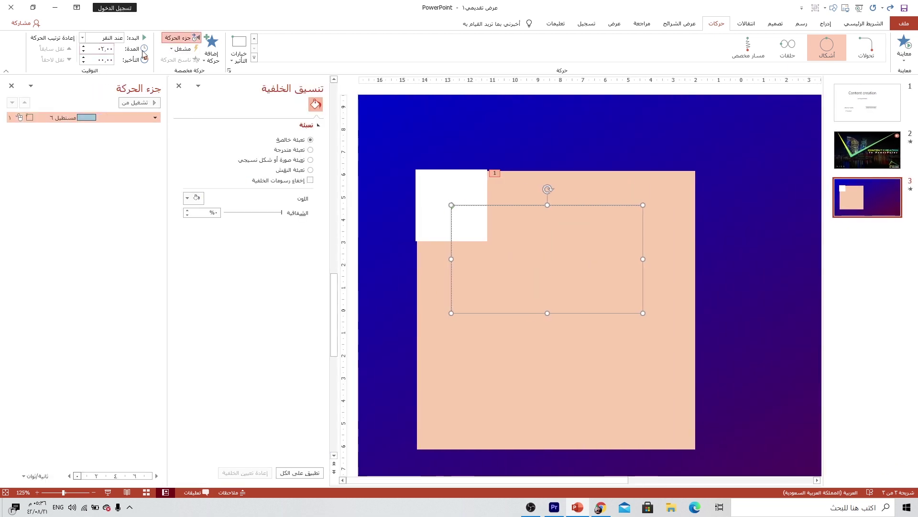
left_click(84, 47)
left_click(84, 46)
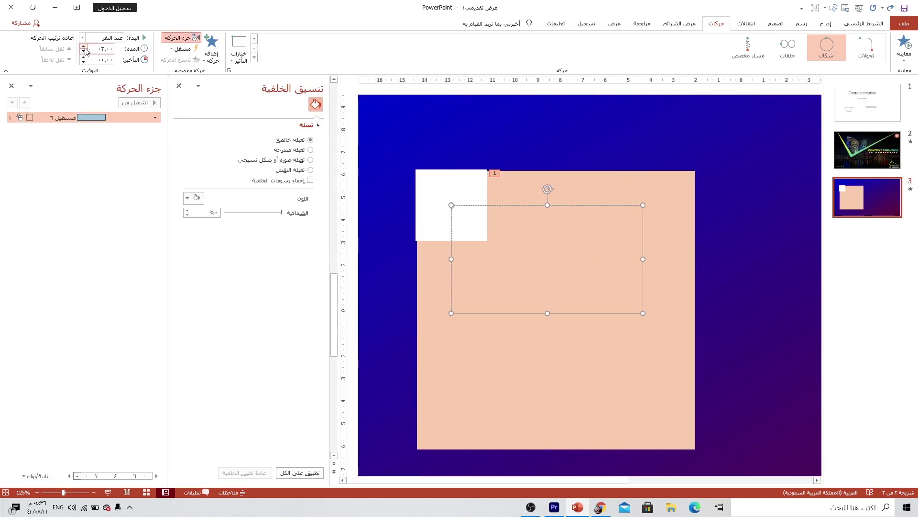
left_click(83, 46)
left_click(83, 46)
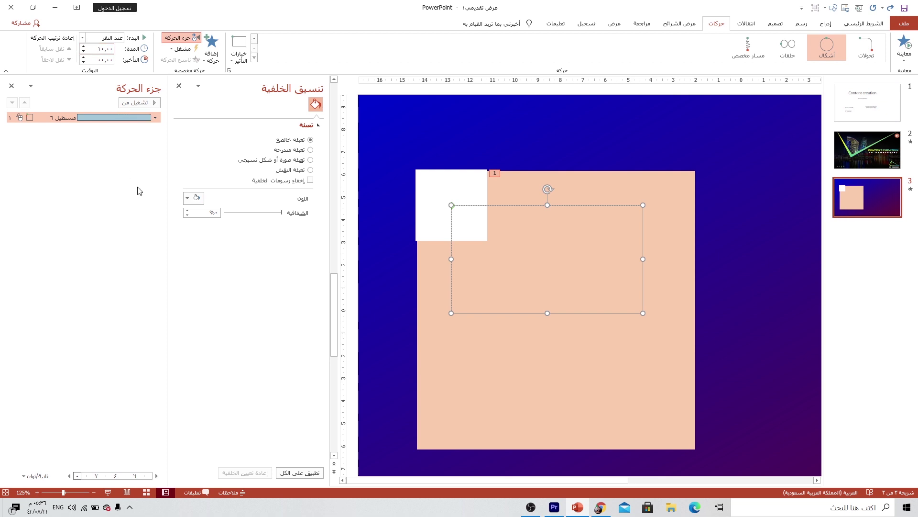
Step: Preview the animation, then duplicate the white square to the lower right and delete the copy's motion path
left_click(142, 102)
left_click(463, 195)
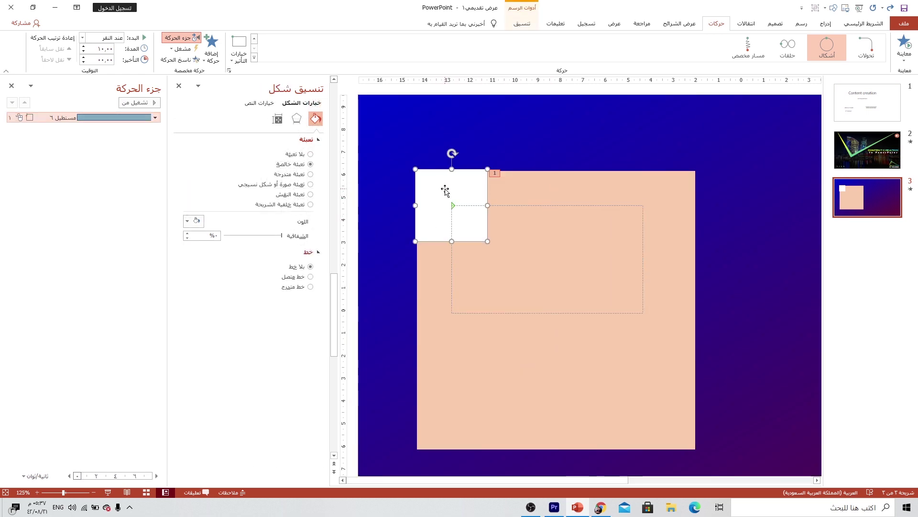
key("ctrl+d")
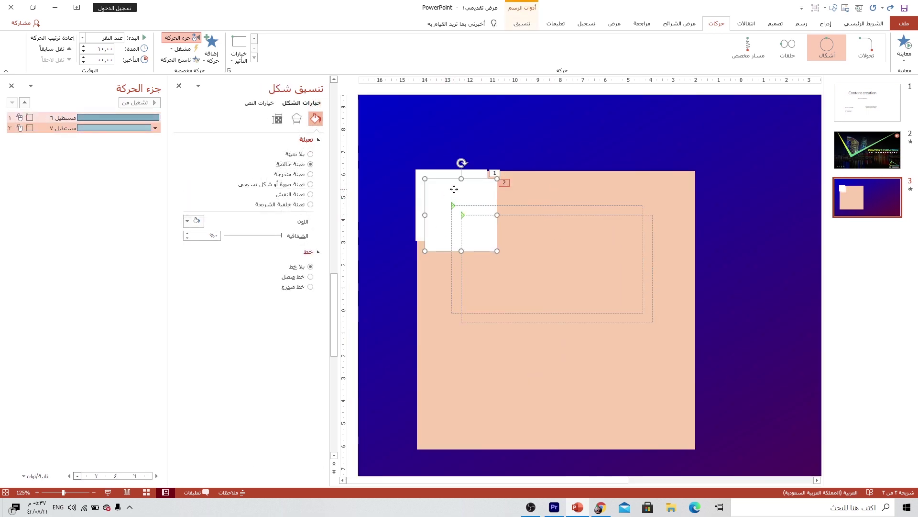
left_click_drag(454, 189, 592, 354)
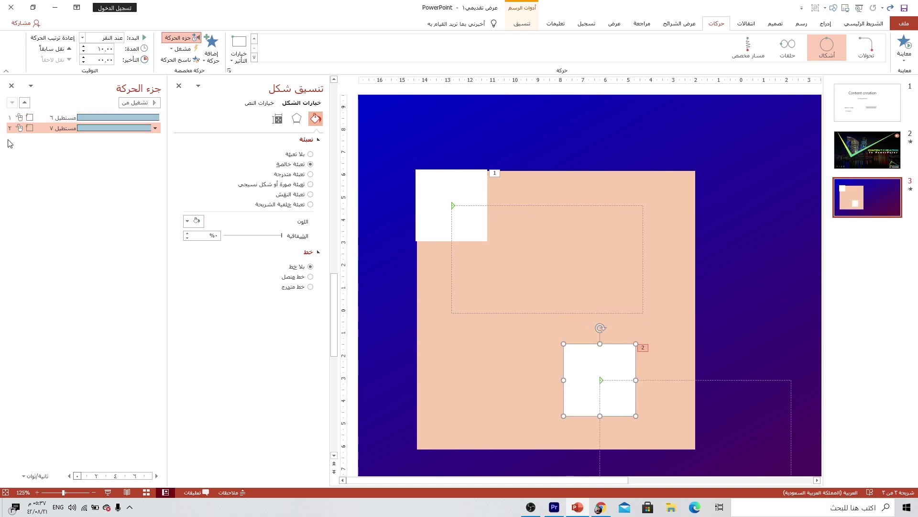
left_click(48, 129)
key("Delete")
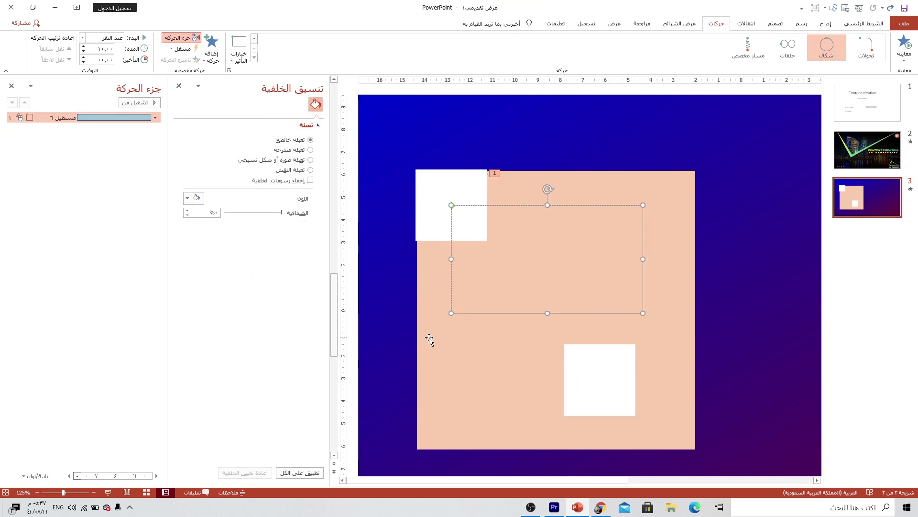
Step: Move the second white square to the peach square's top-right corner
left_click(625, 359)
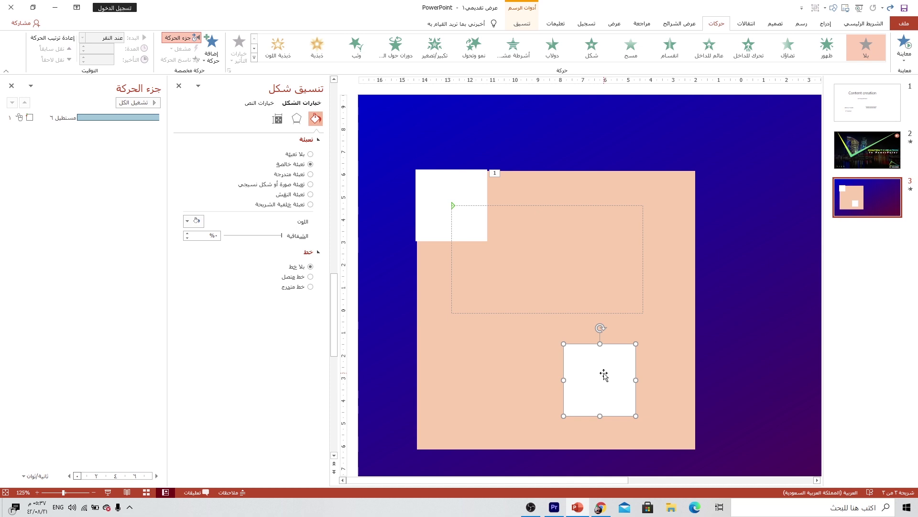
left_click_drag(604, 375, 661, 201)
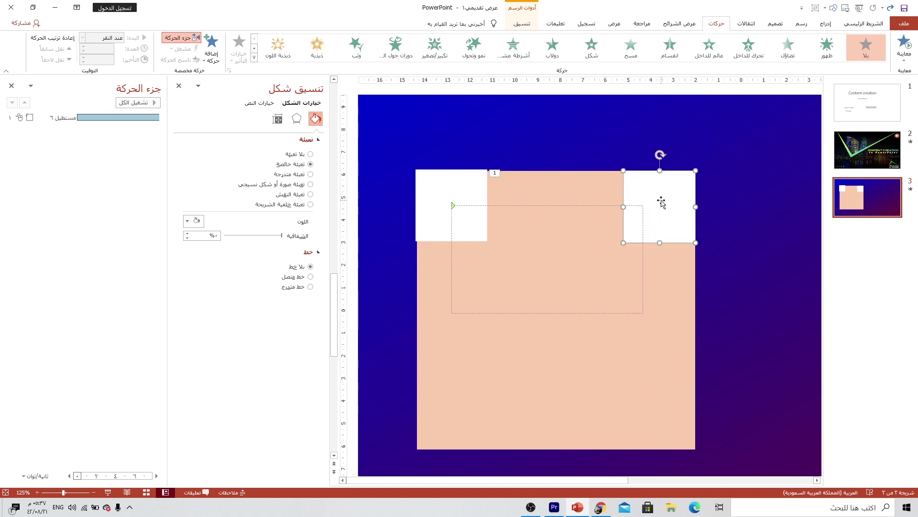
key("ctrl+Right")
key("ctrl+Right")
key("ctrl+Right")
key("ctrl+Right")
key("ctrl+Right")
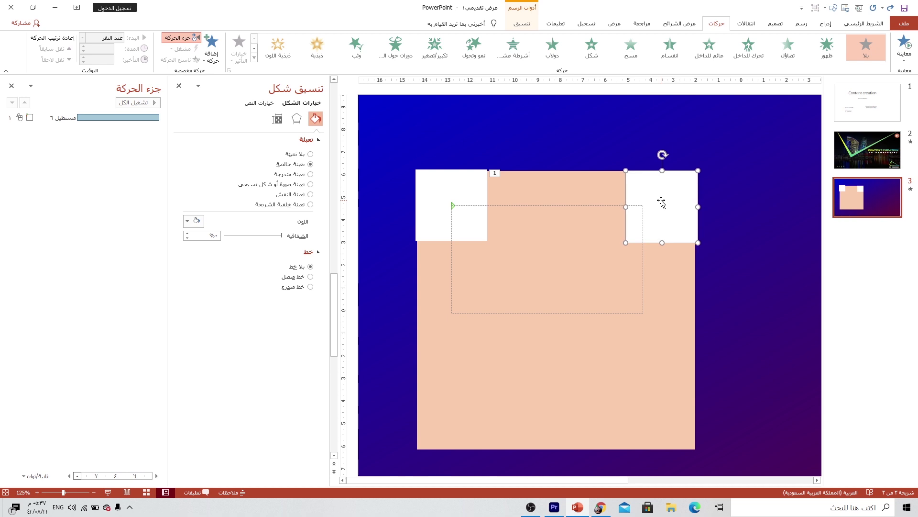
key("ctrl+Up")
key("ctrl+Up")
key("ctrl+Up")
key("ctrl+Up")
key("ctrl+Up")
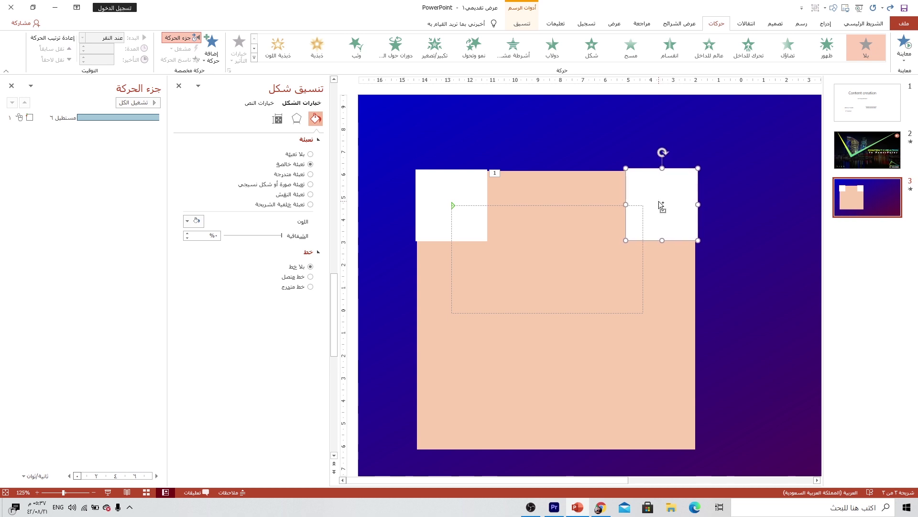
Step: Duplicate it and place the copy midway along the peach square's right edge
key("ctrl+d")
left_click_drag(683, 205, 637, 232)
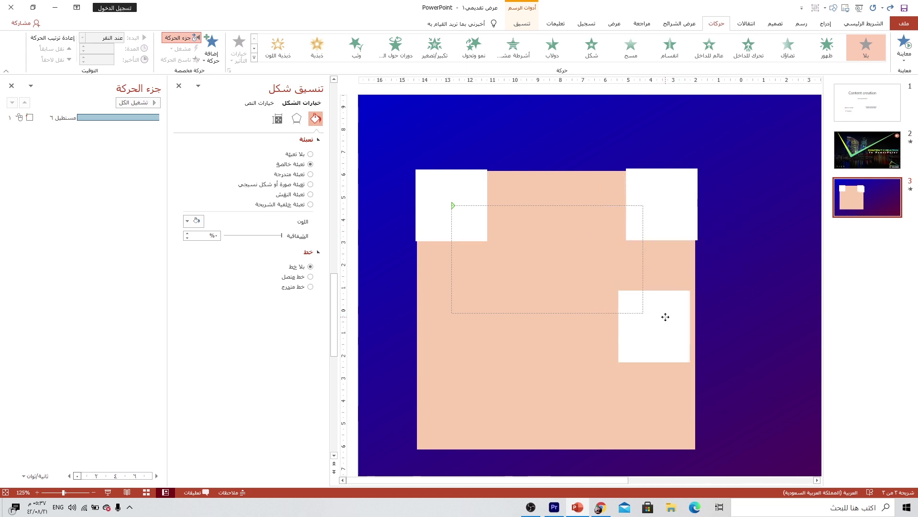
left_click_drag(637, 232, 670, 346)
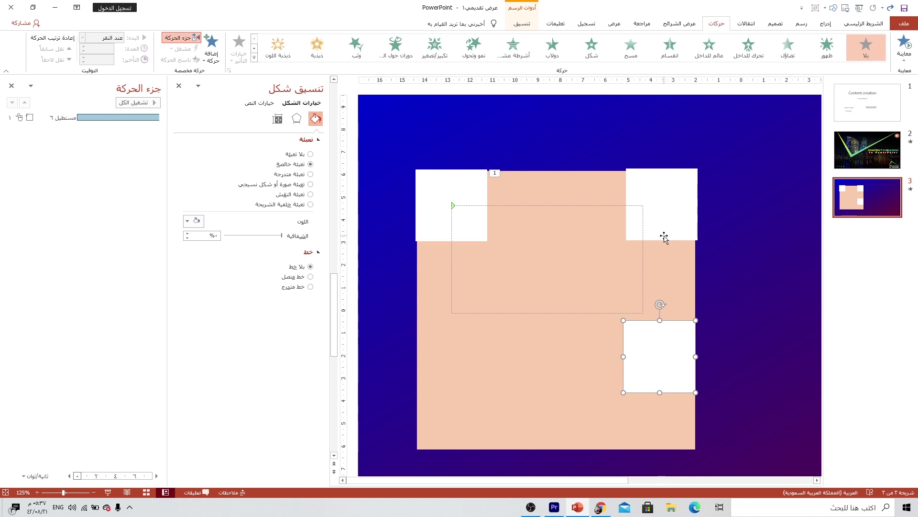
mouse_move(674, 334)
left_mouse_down()
mouse_move(649, 220)
mouse_move(642, 222)
left_mouse_up()
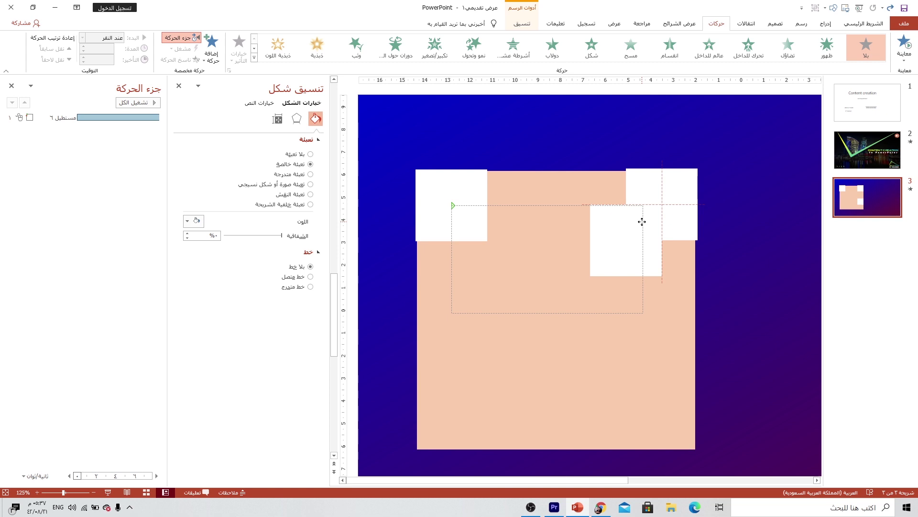
left_click_drag(642, 221, 642, 221)
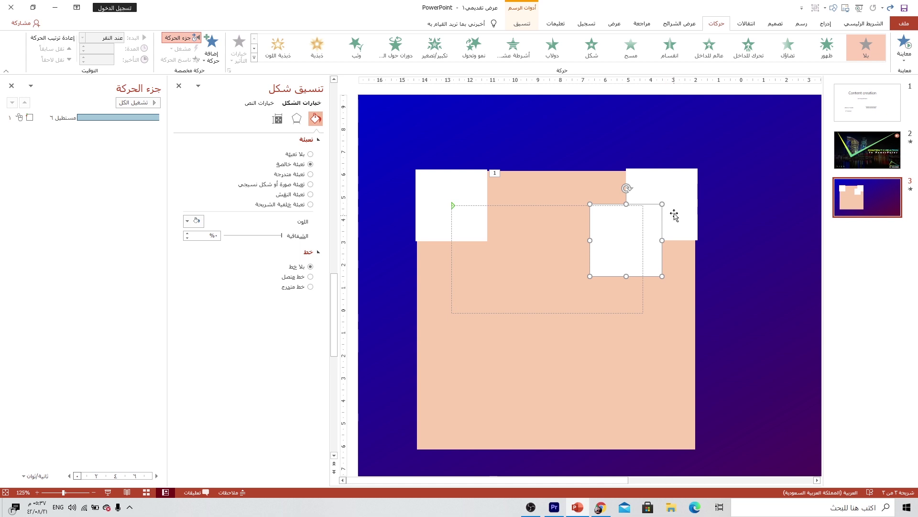
Step: Widen the rectangular motion path out to the peach square's right edge
left_click(585, 315)
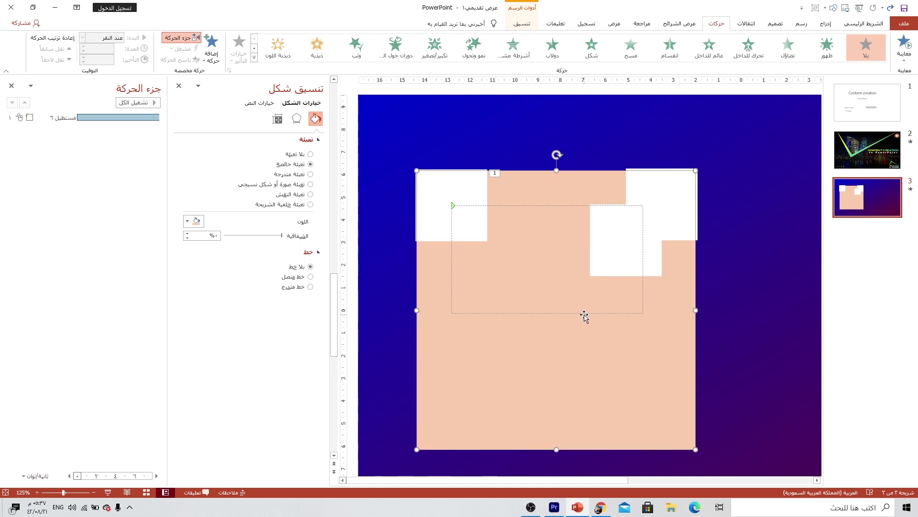
left_click(584, 314)
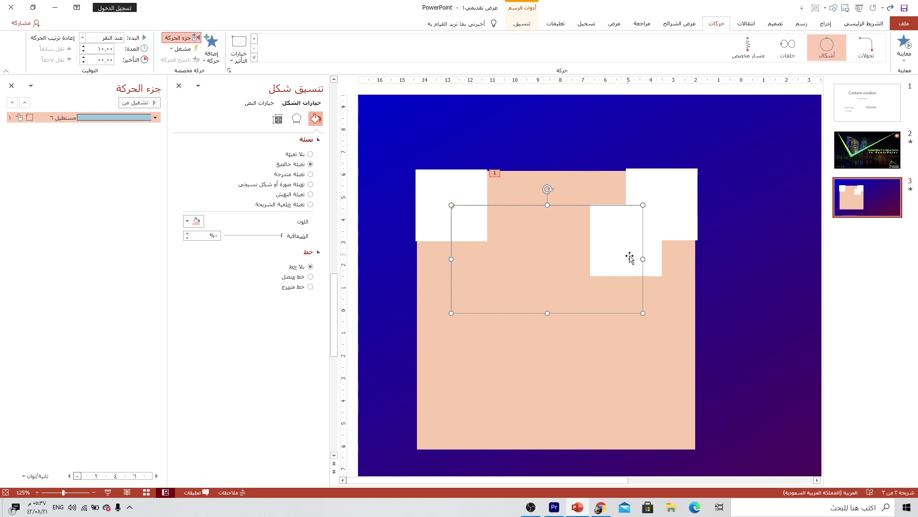
left_click_drag(643, 258, 662, 258)
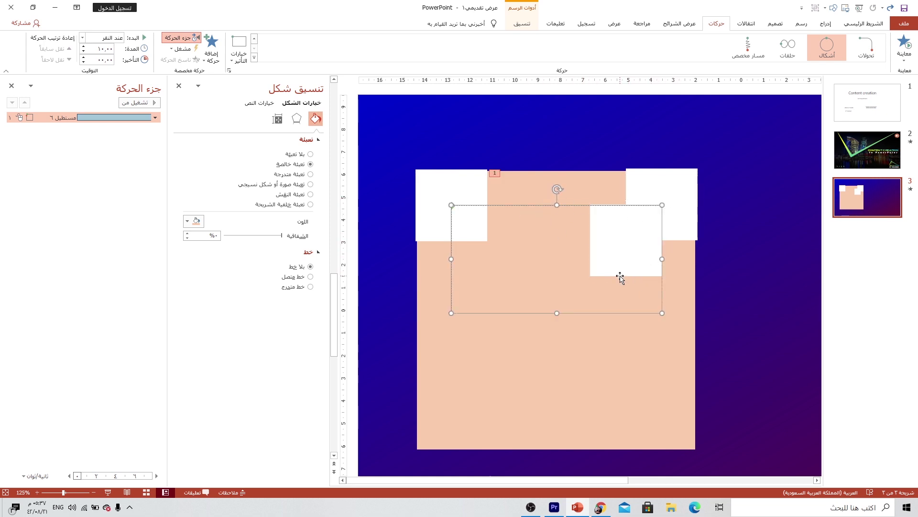
Step: Move the top-right and middle white squares down to the peach square's bottom-right corner
left_click(672, 227)
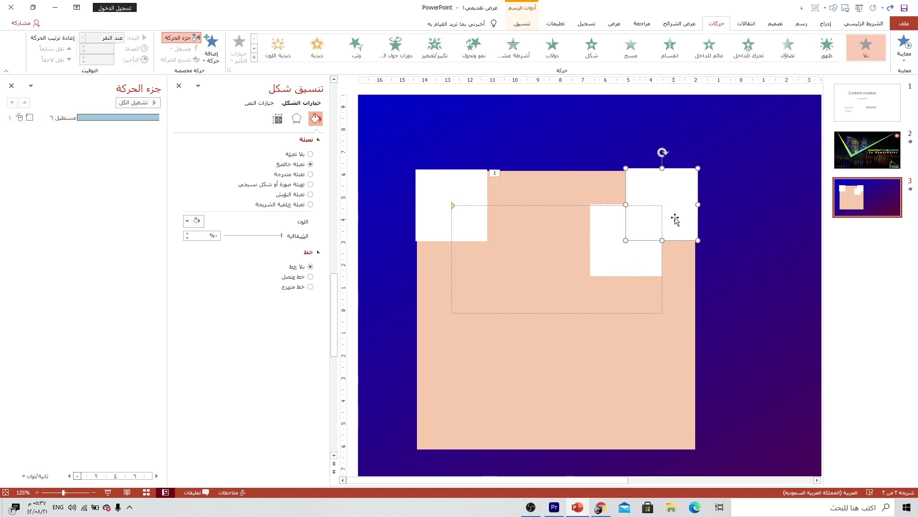
left_click_drag(681, 212, 676, 418)
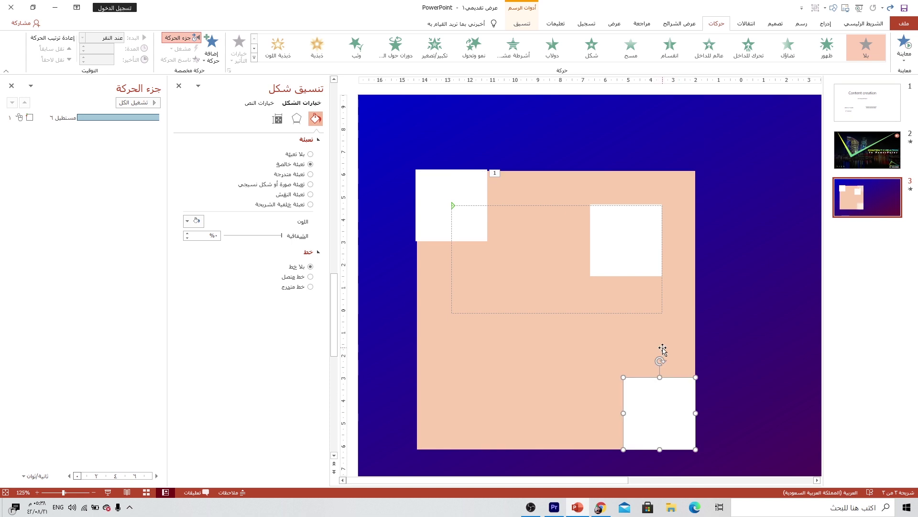
key("Down")
key("Down")
key("Down")
key("Down")
key("Down")
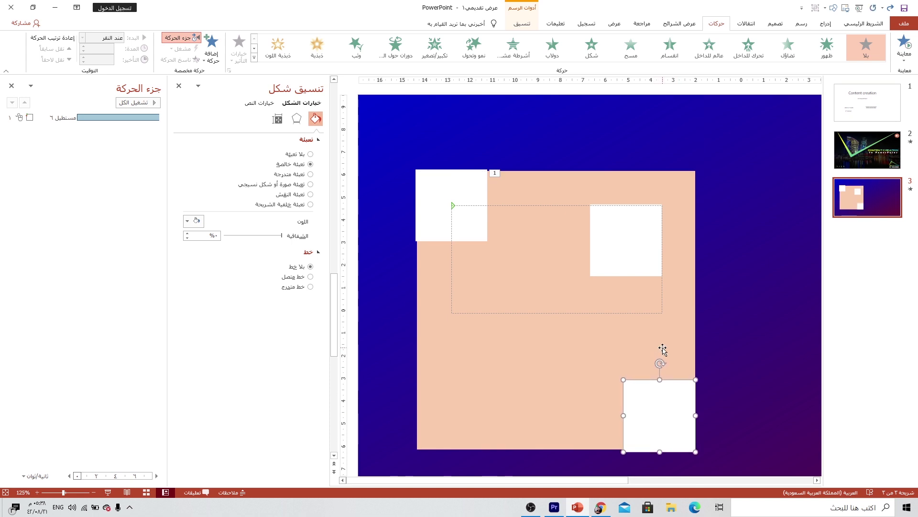
key("Right")
key("Right")
key("Right")
key("Right")
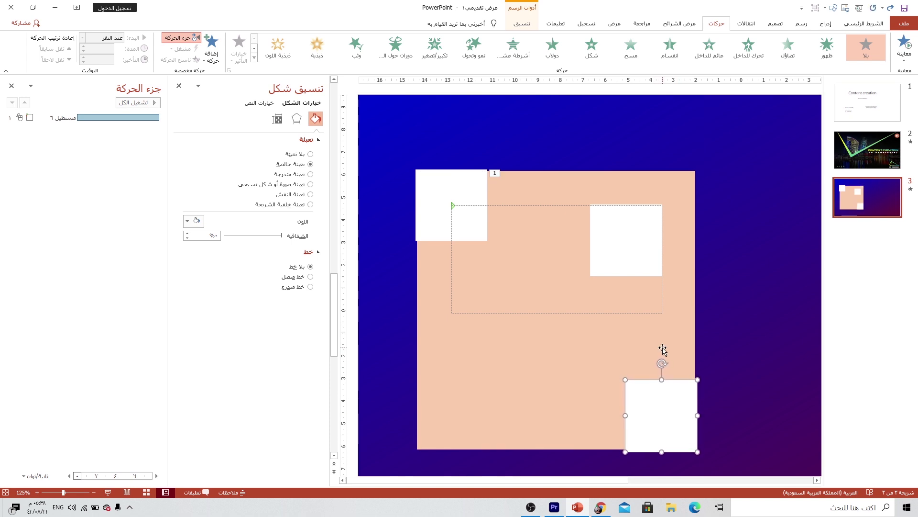
key("Right")
left_click_drag(629, 255, 632, 394)
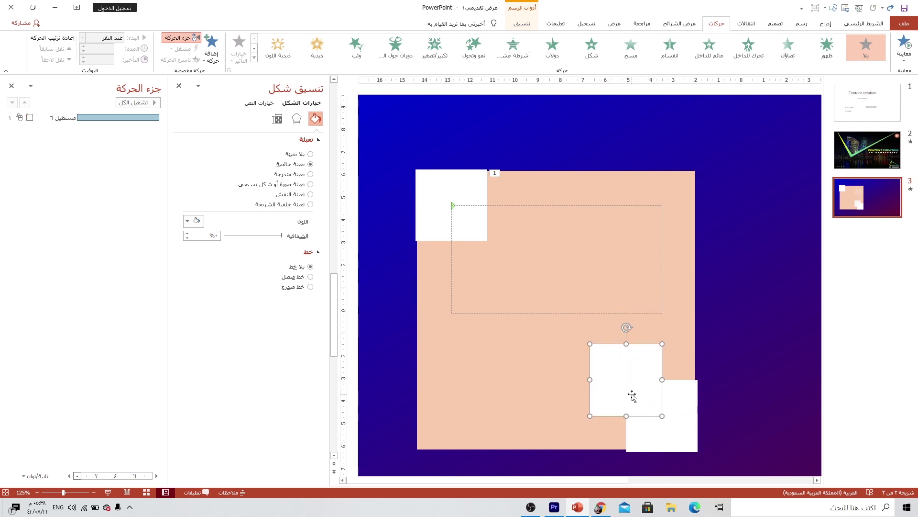
left_click(574, 312)
Step: Extend the motion path down to the bottom edge, delete both lower-right copies, and play the animation
left_click(573, 312)
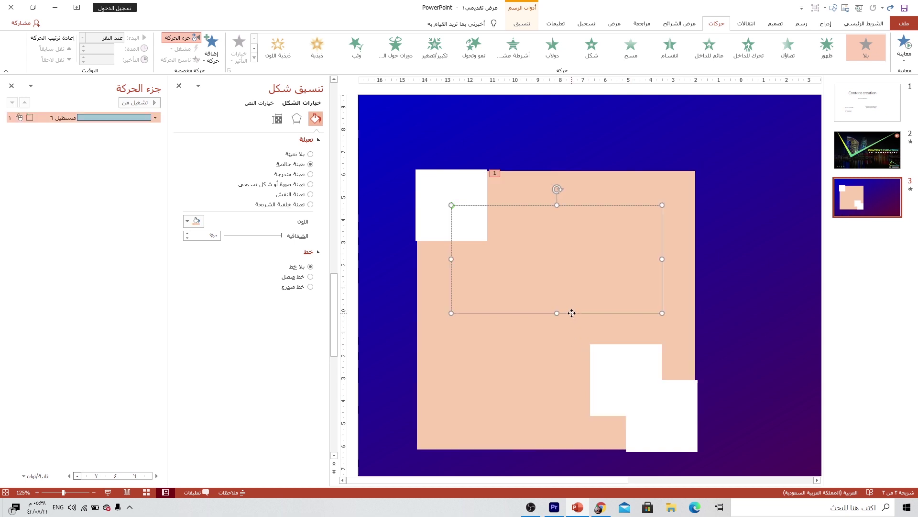
left_click_drag(557, 313, 556, 418)
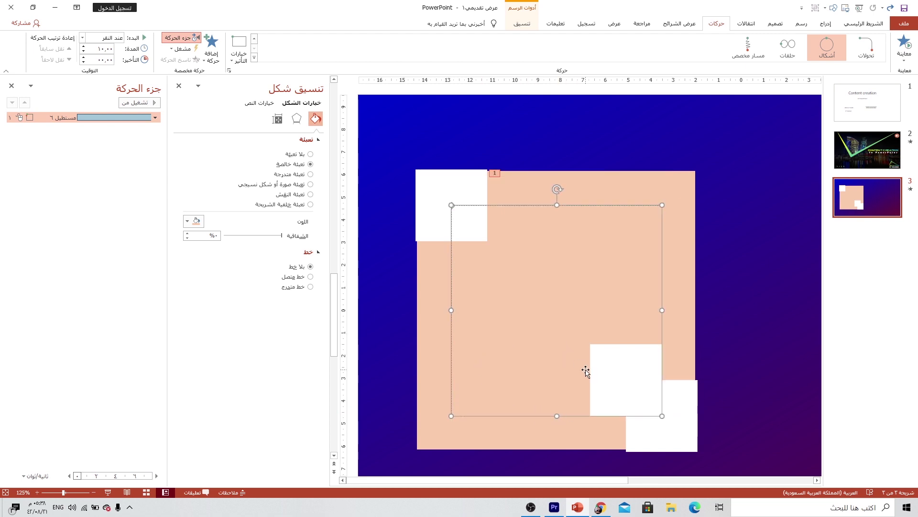
left_click(607, 372)
key("Escape")
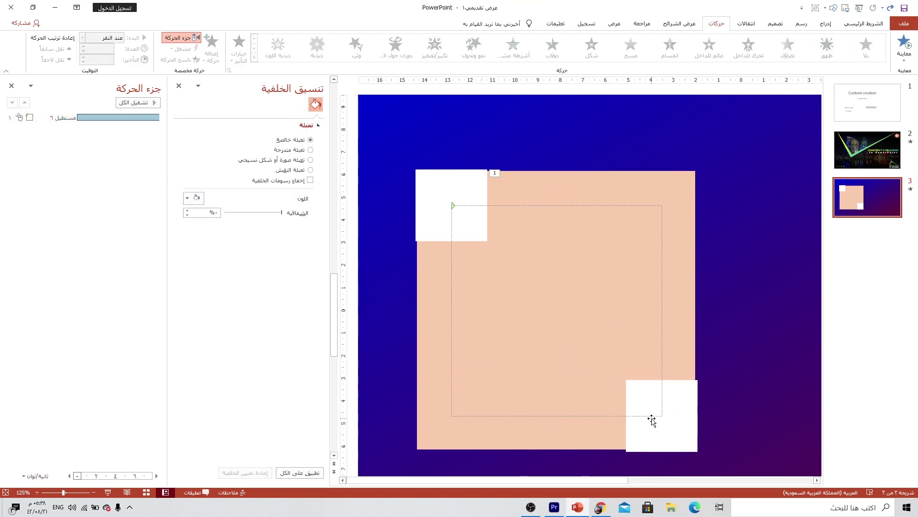
left_click(664, 434)
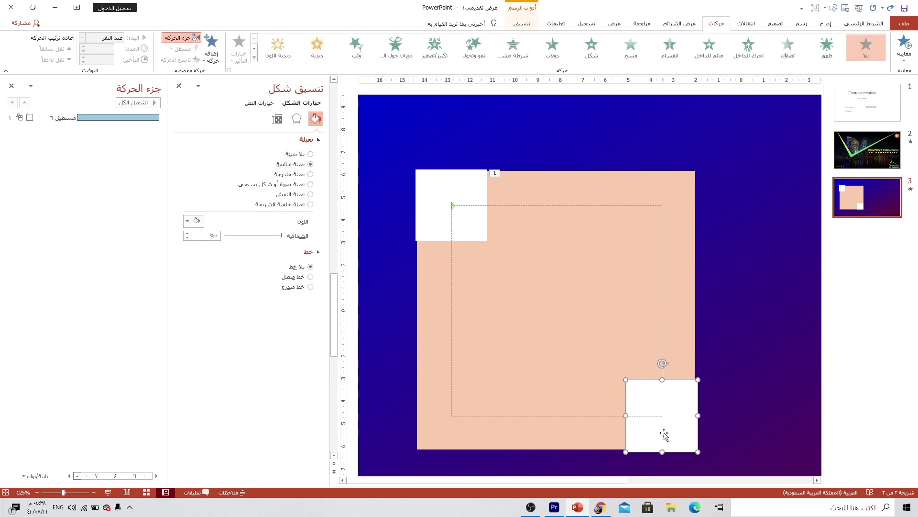
key("Delete")
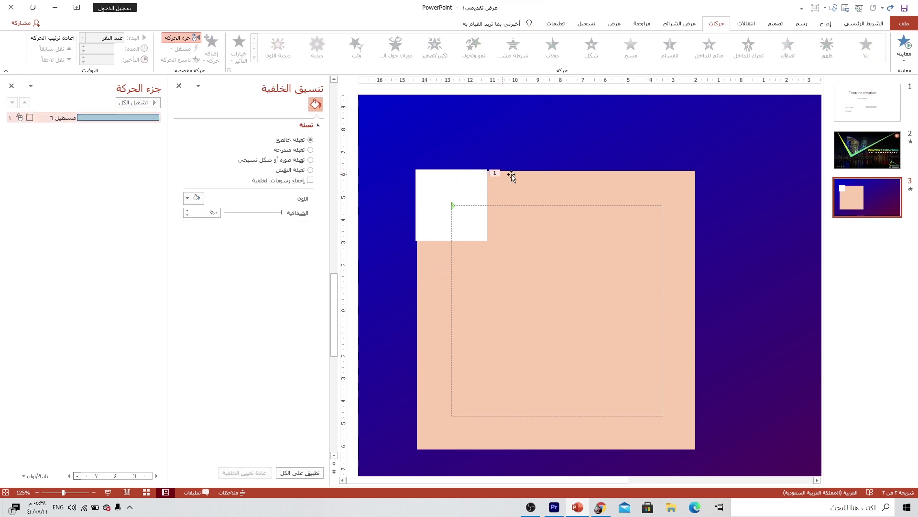
left_click(144, 110)
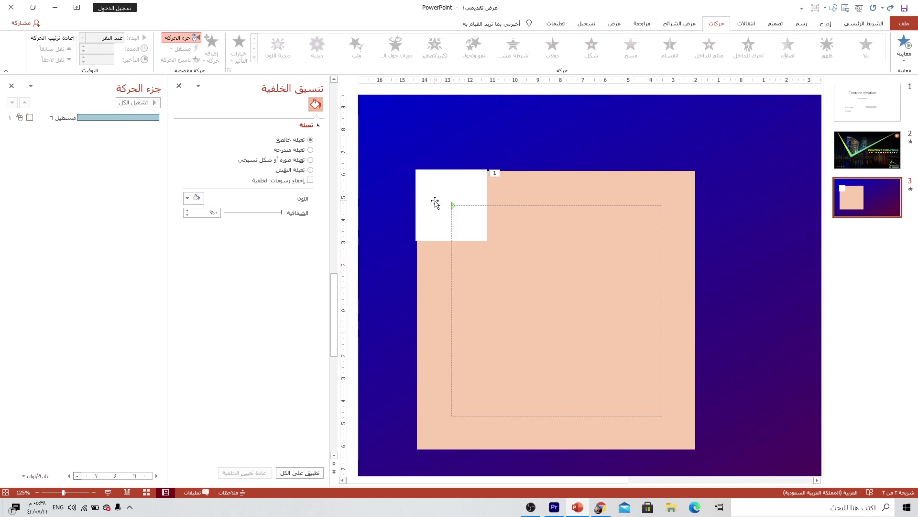
Step: Copy the animated white square to the peach square's bottom-right corner and nudge it into alignment
left_click(431, 199)
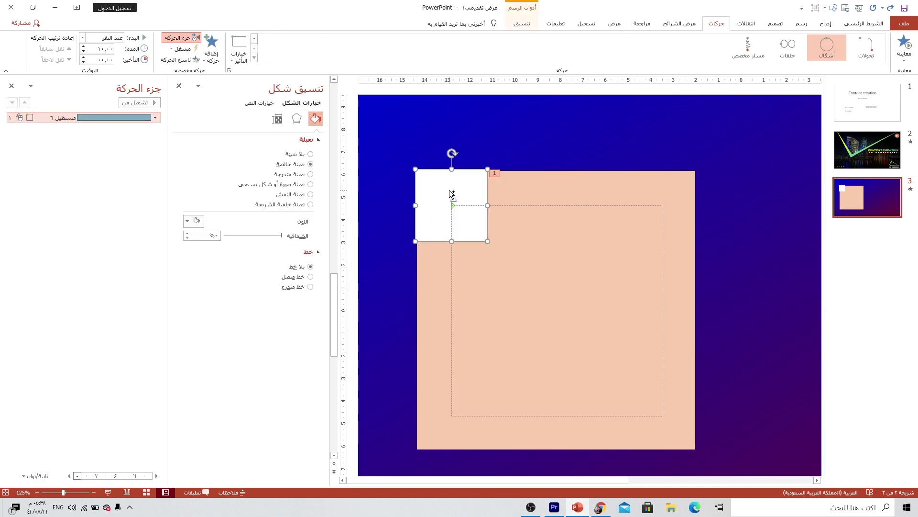
mouse_move(452, 194)
left_mouse_down()
mouse_move(584, 243)
mouse_move(665, 390)
left_mouse_up()
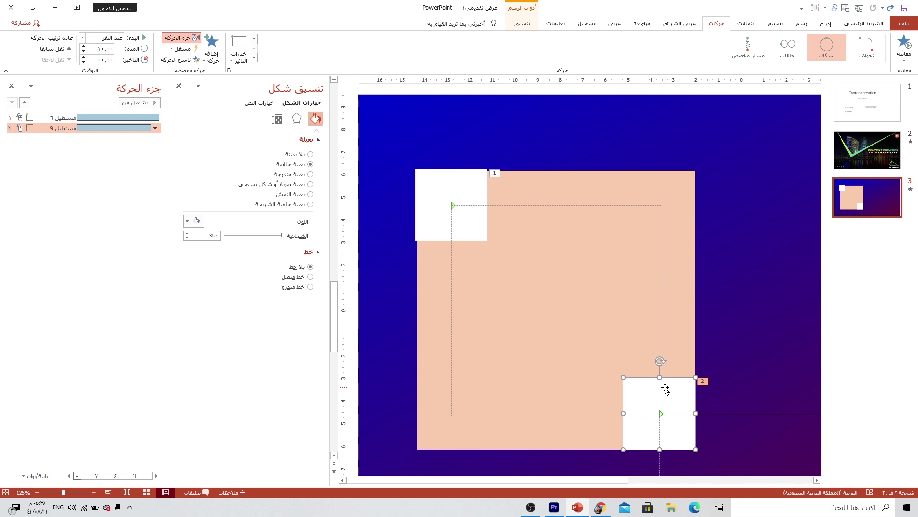
key("ctrl+Right")
key("ctrl+Right")
key("ctrl+Right")
key("ctrl+Right")
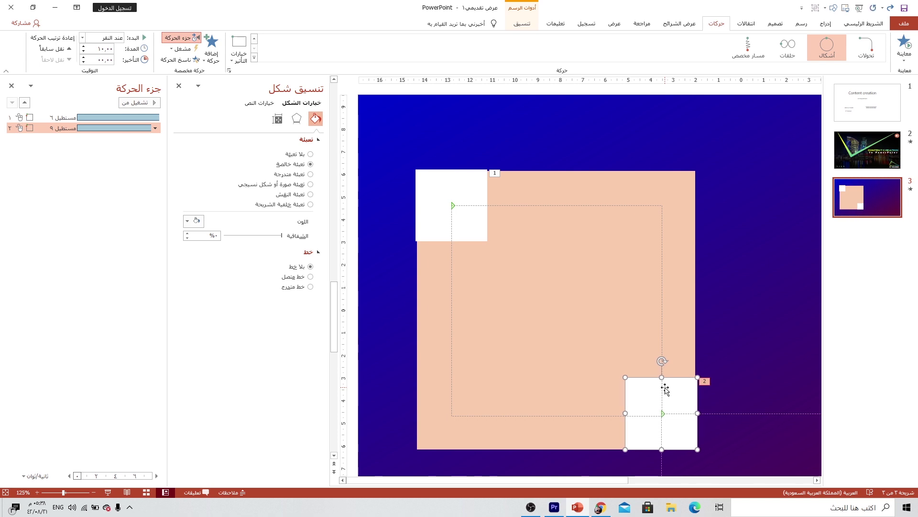
key("ctrl+Right")
key("ctrl+Down")
key("ctrl+Down")
key("ctrl+Down")
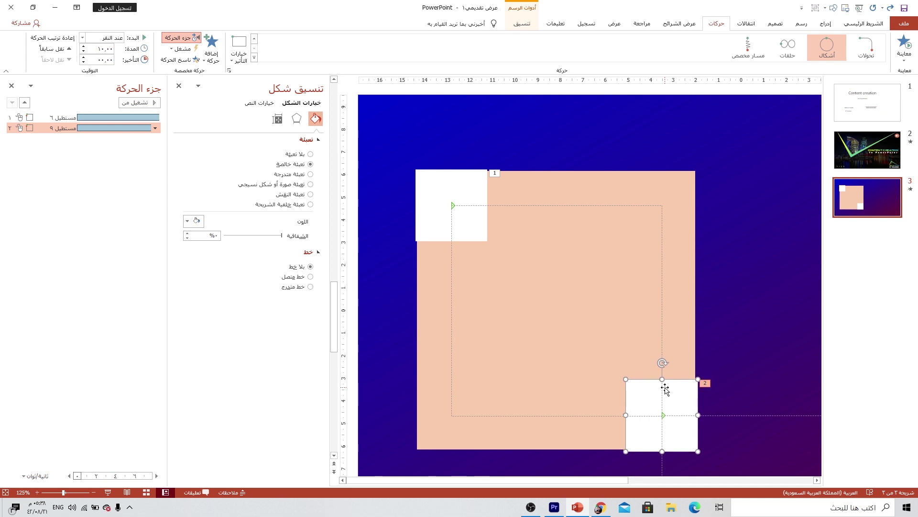
key("ctrl+Down")
key("ctrl+Down")
scroll(729, 394, "down", 1)
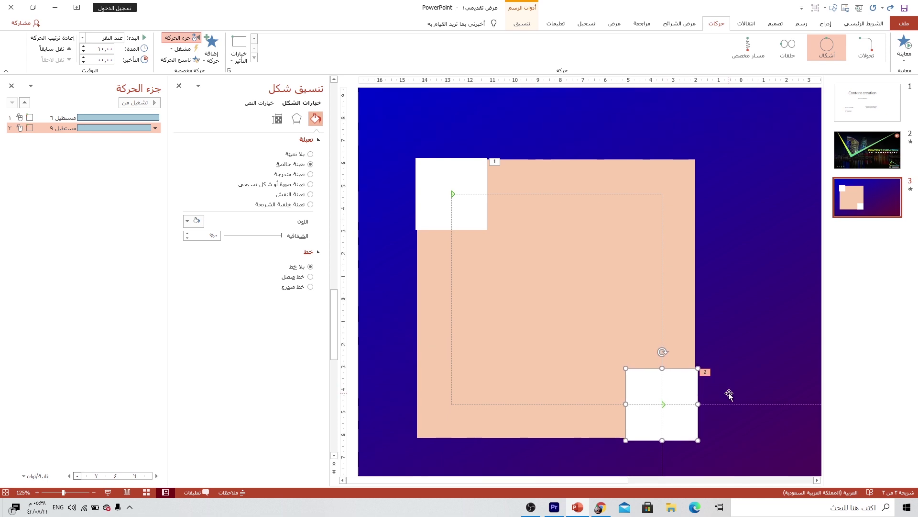
scroll(729, 393, "down", 2, "ctrl")
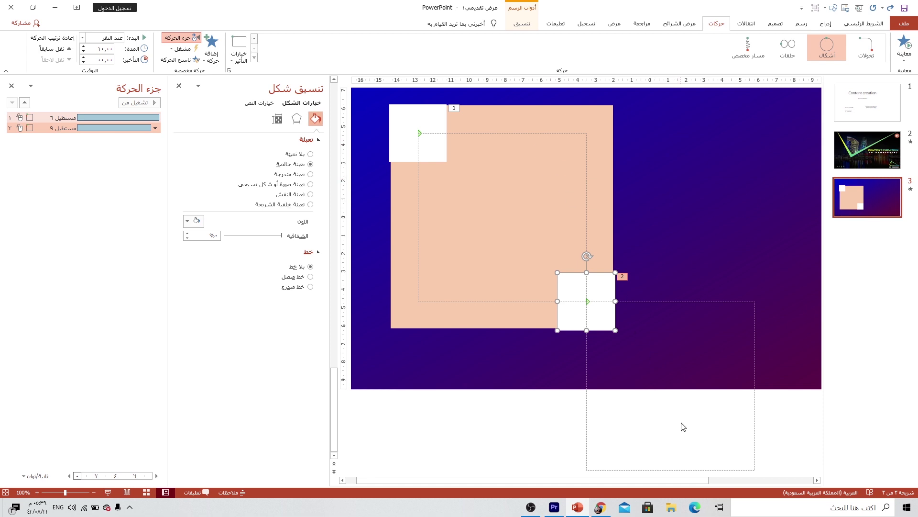
Step: Reshape the copy's motion path by raising its bottom edge and extending it leftward
left_click(716, 470)
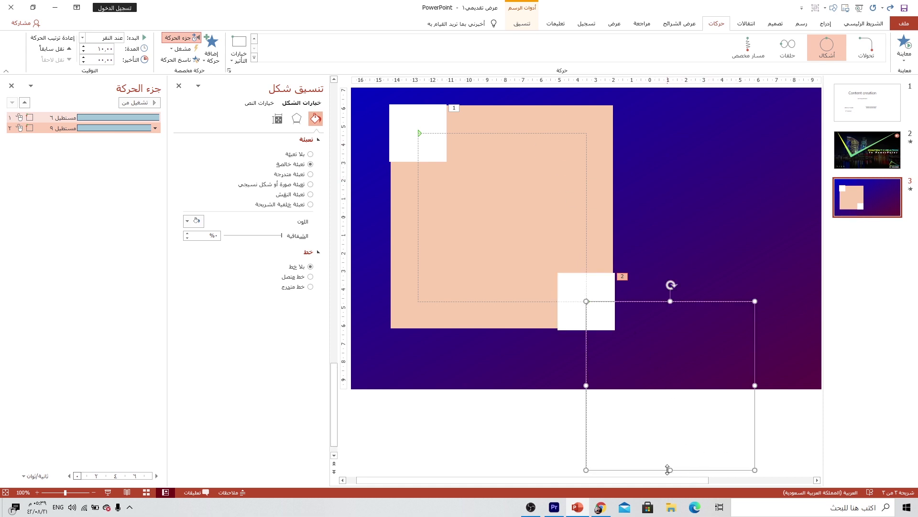
left_click_drag(670, 471, 641, 315)
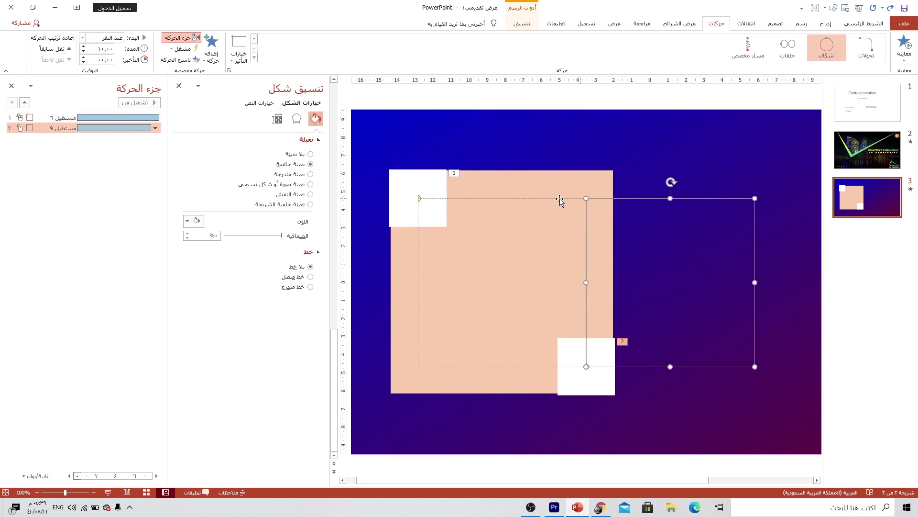
left_click_drag(753, 282, 417, 274)
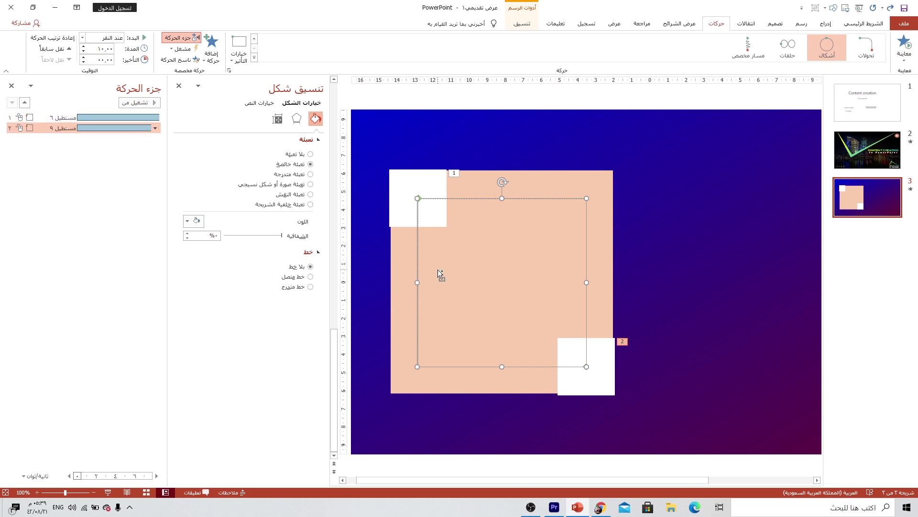
scroll(438, 269, "up", 1, "ctrl")
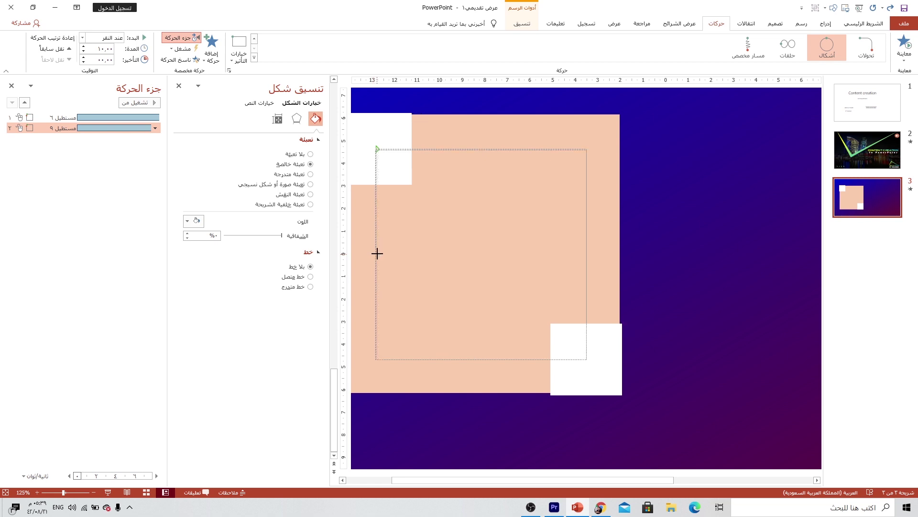
left_click(377, 253)
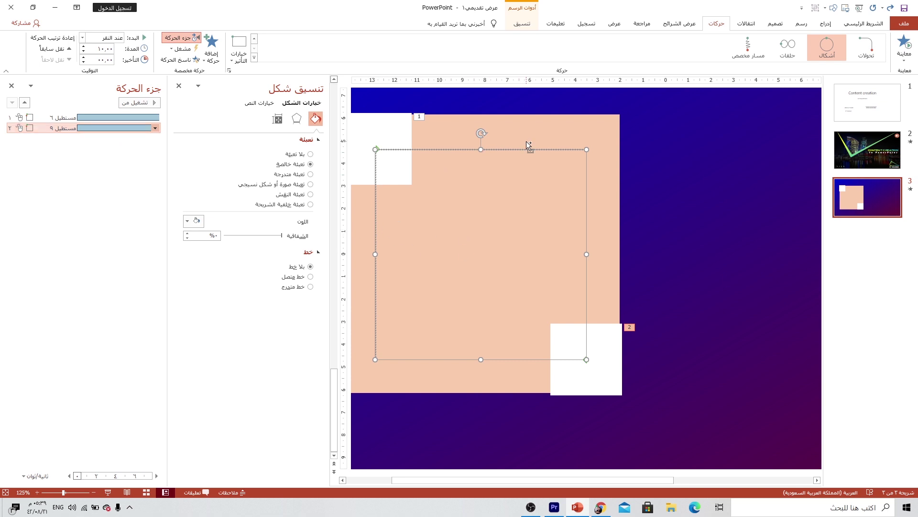
Step: Bring the peach square forward so both white squares are hidden behind it
left_click(179, 86)
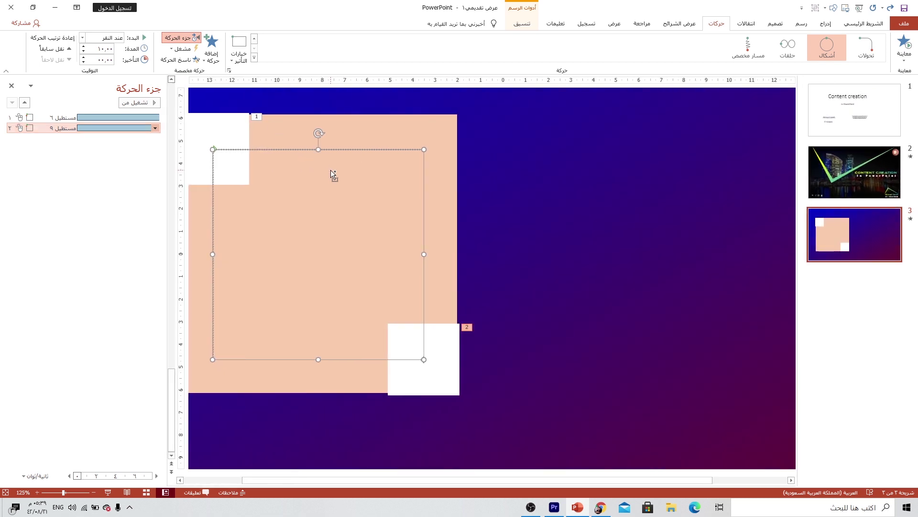
left_click(331, 170)
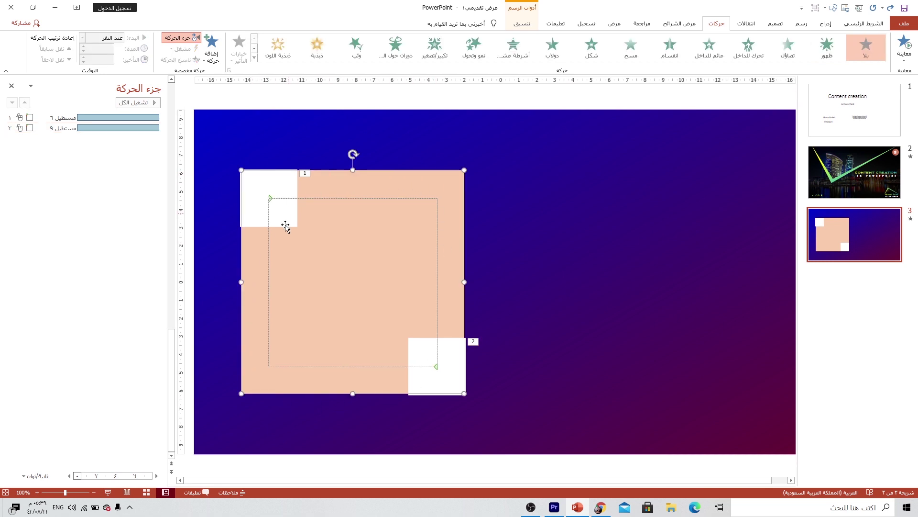
left_click(522, 23)
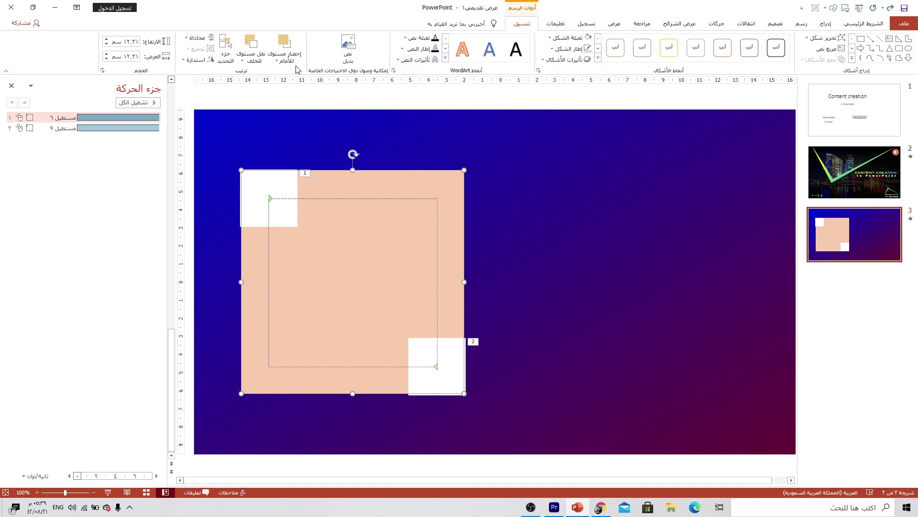
left_click(284, 46)
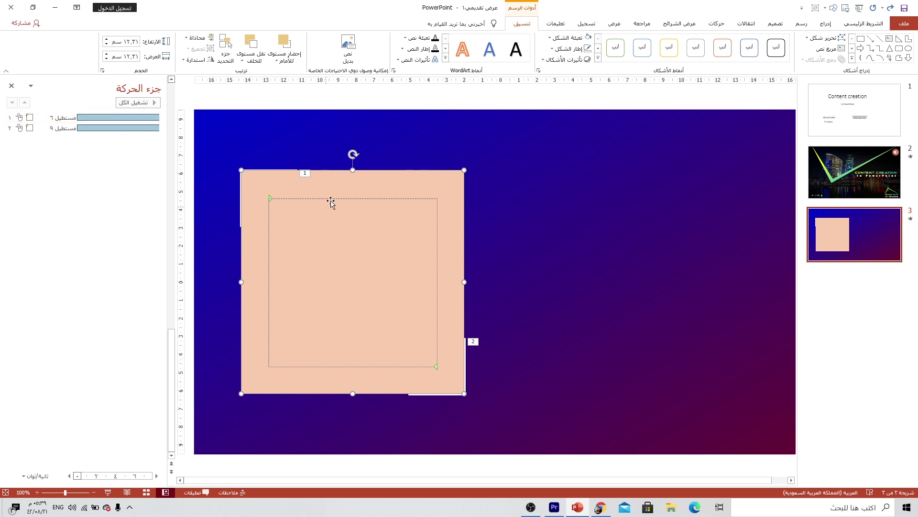
Step: Give both motion-path animations adjusted smooth start/end settings and Auto-reverse in Effect Options
left_click(56, 132, "shift")
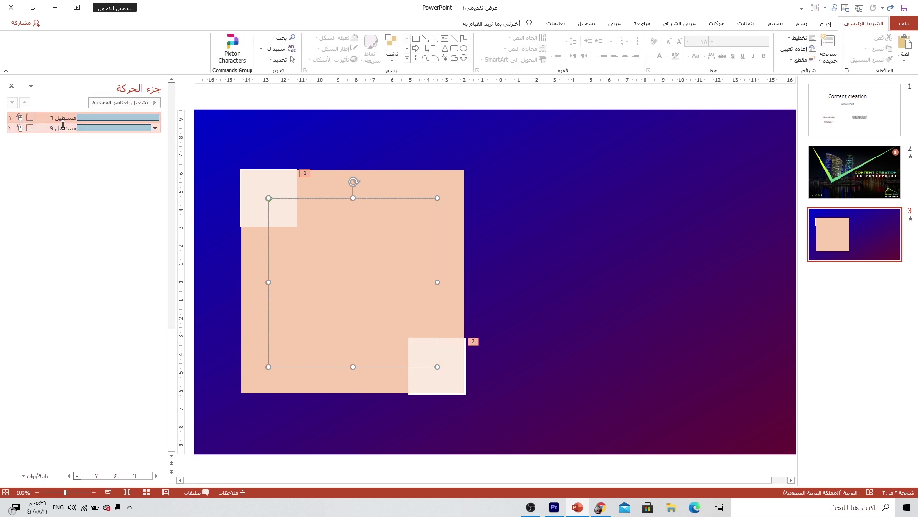
left_click(155, 128)
left_click(191, 174)
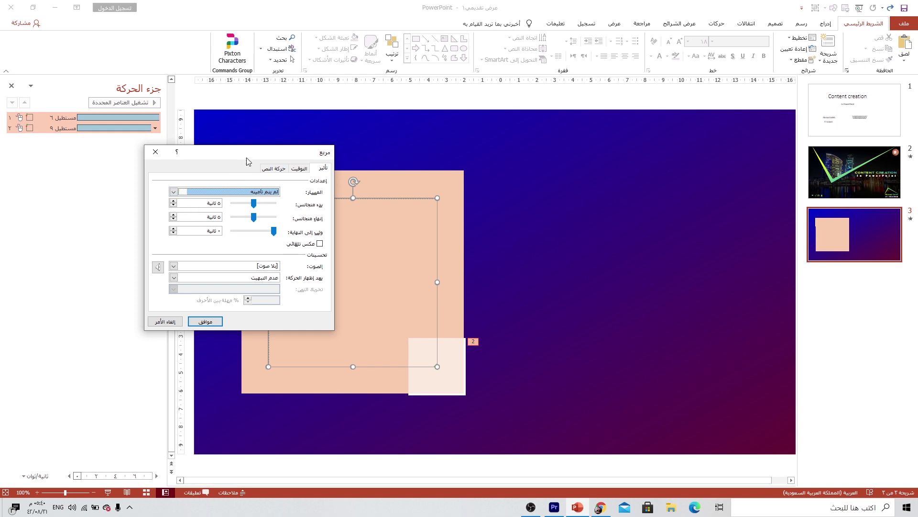
left_click_drag(246, 157, 190, 155)
left_click_drag(198, 216, 175, 220)
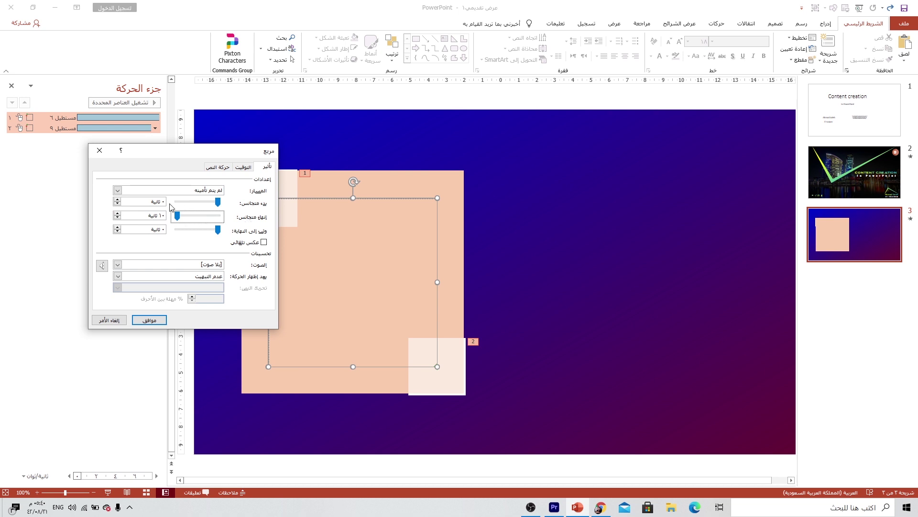
left_click(255, 244)
left_click(149, 320)
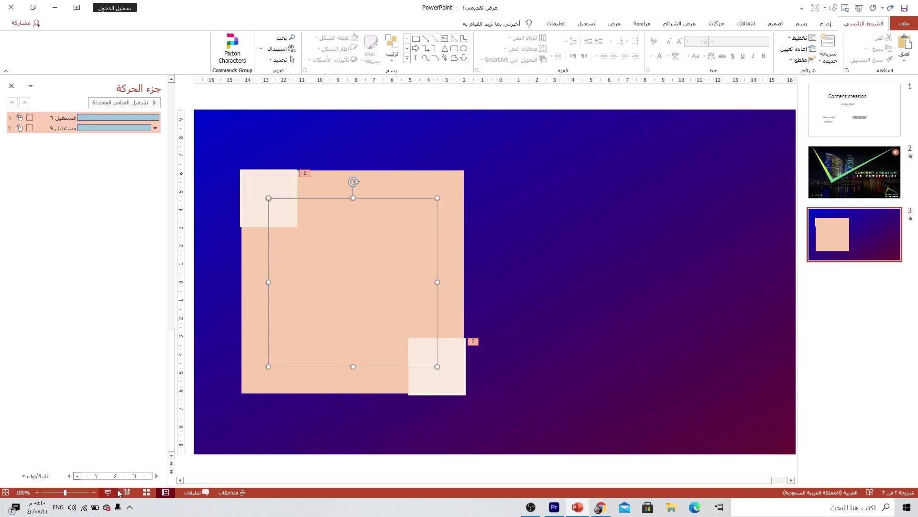
Step: Preview the slide as a slide show and return to editing
key("shift+F5")
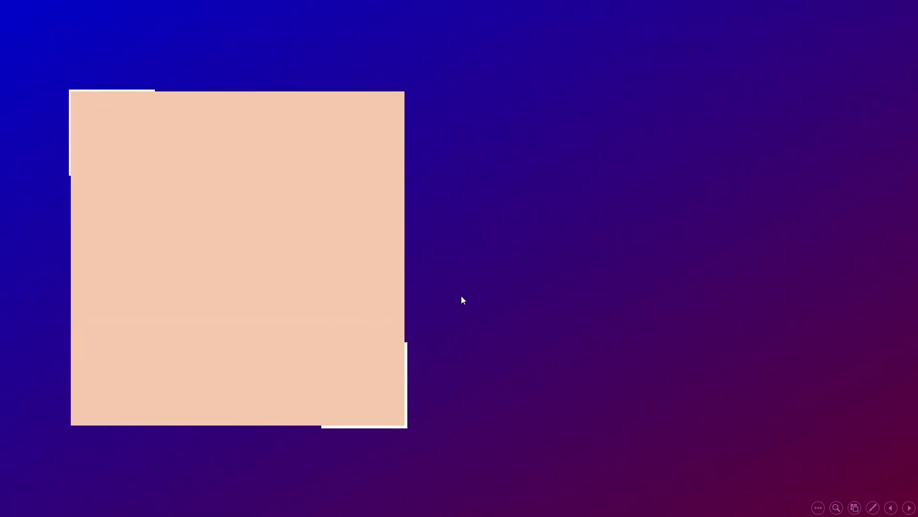
key("Escape")
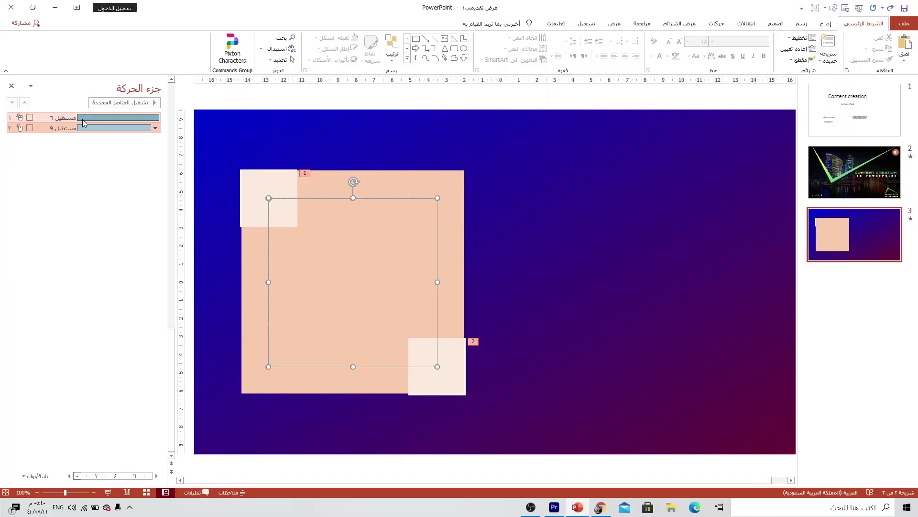
left_click(98, 172)
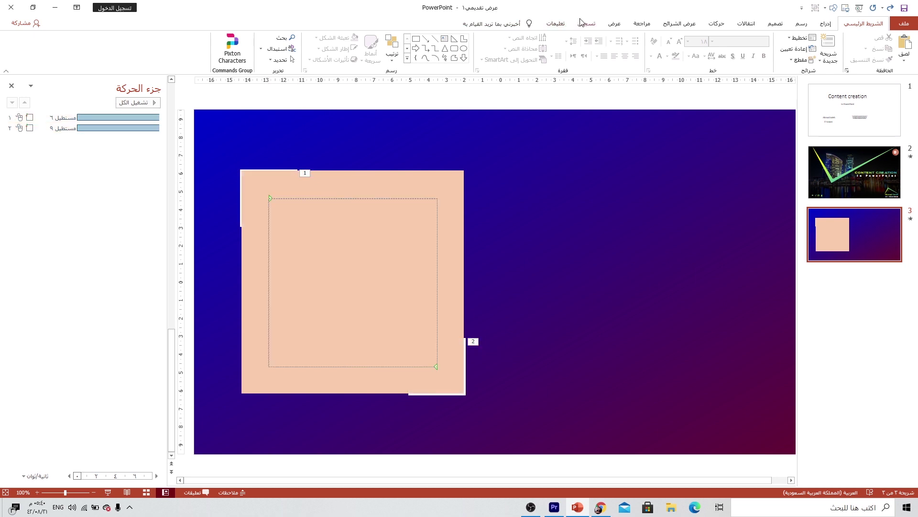
Step: Set both white-square animations to start With Previous, then replay the slide show
left_click(642, 24)
left_click(716, 24)
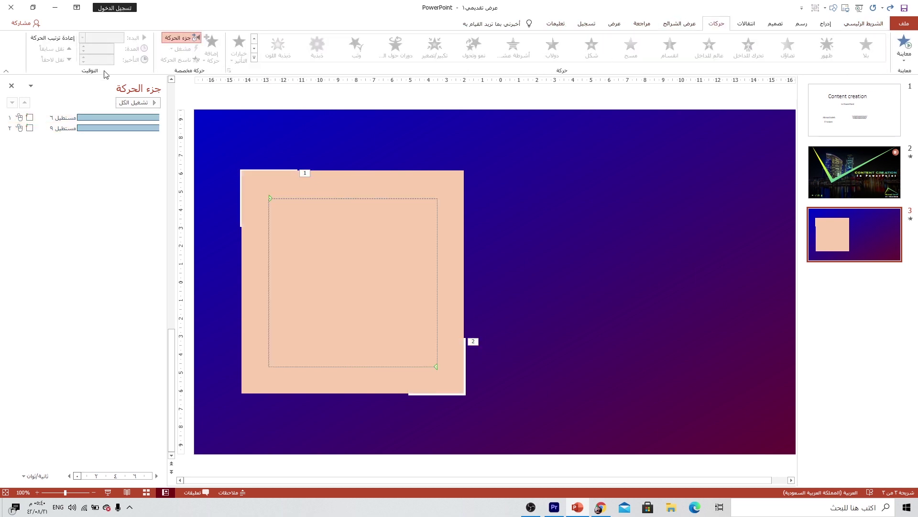
left_click(106, 118)
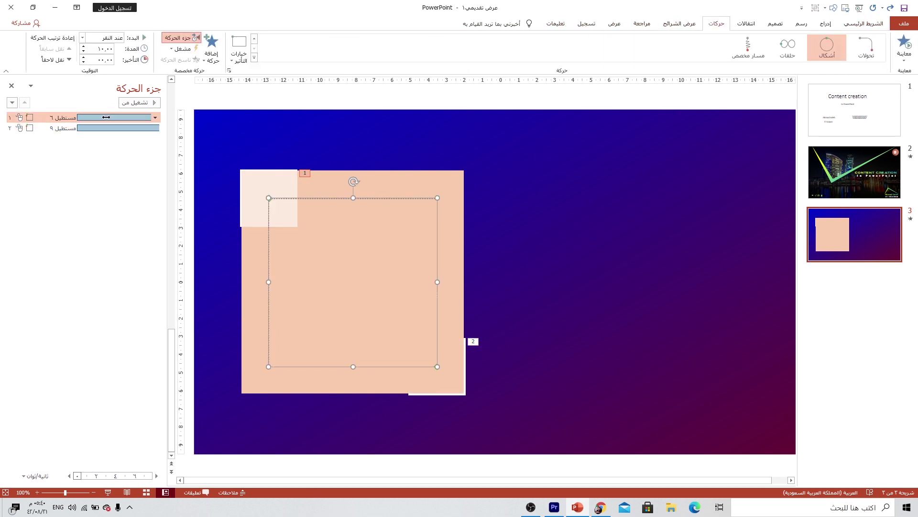
left_click(83, 38)
left_click(109, 56)
left_click(96, 127)
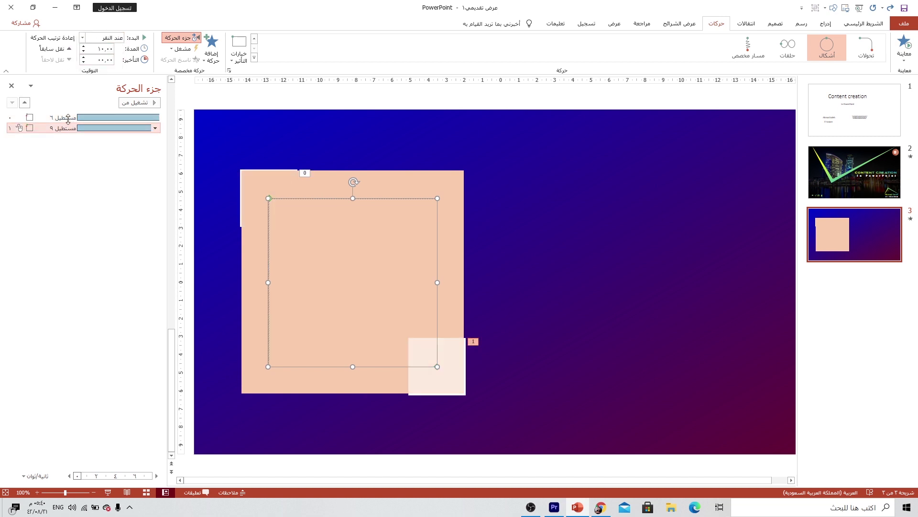
left_click(83, 37)
left_click(86, 57)
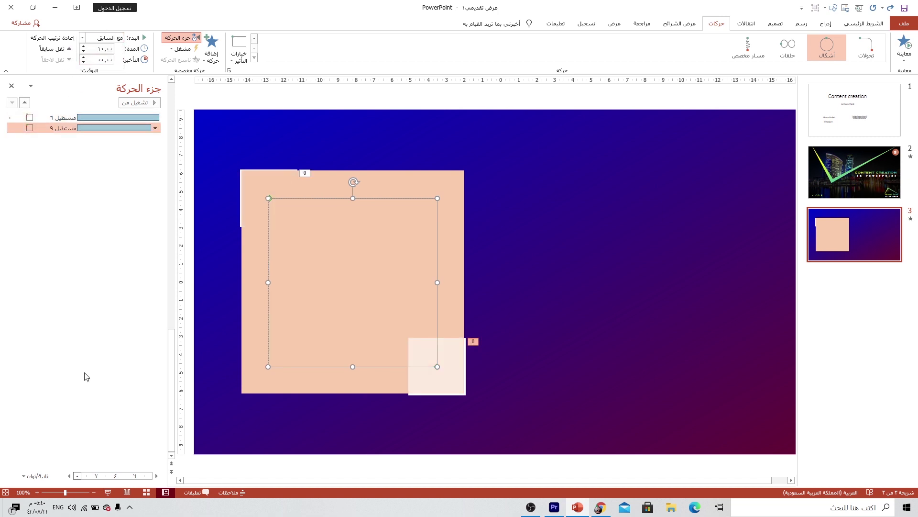
left_click(108, 492)
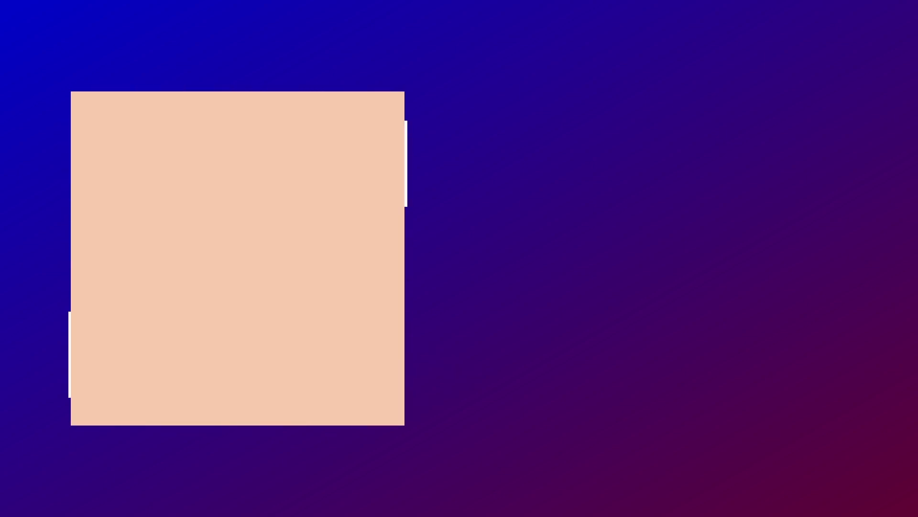
key("Escape")
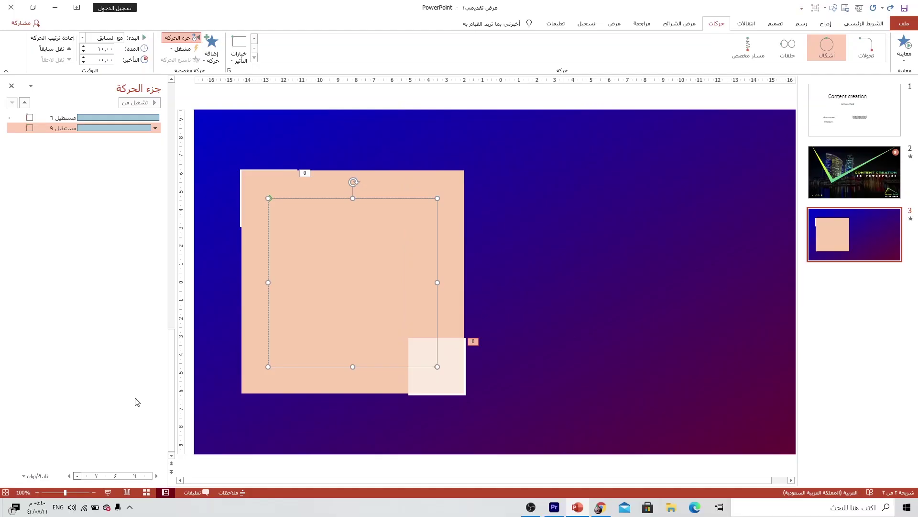
Step: Draw a stepped line to the right of the peach square and colour it orange
left_click(826, 23)
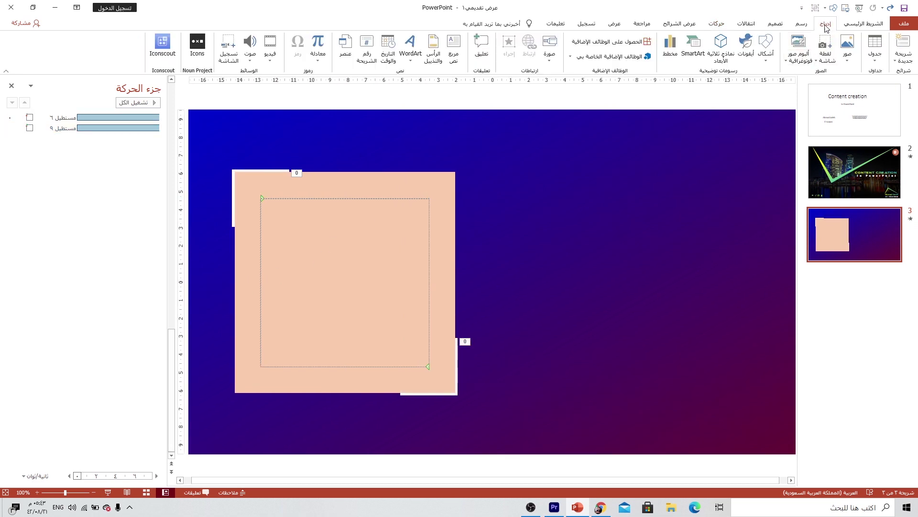
left_click(767, 57)
left_click(761, 90)
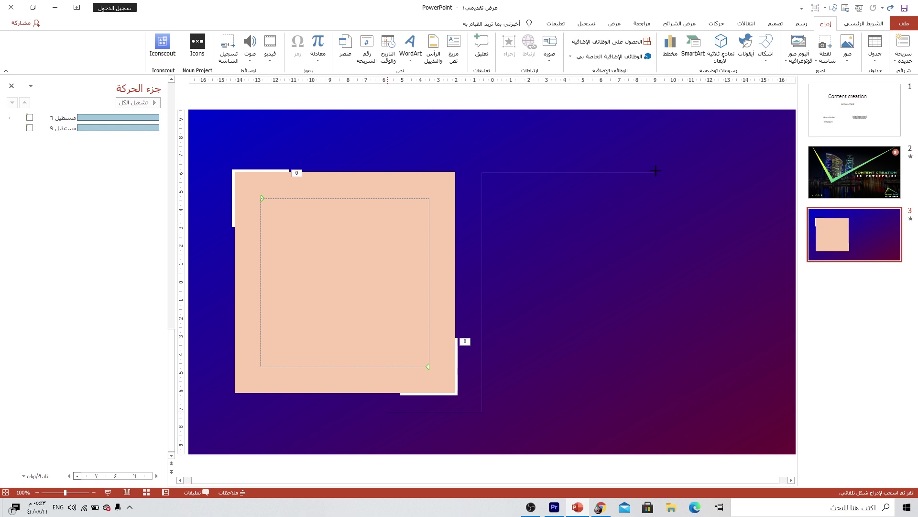
left_click_drag(655, 170, 656, 171)
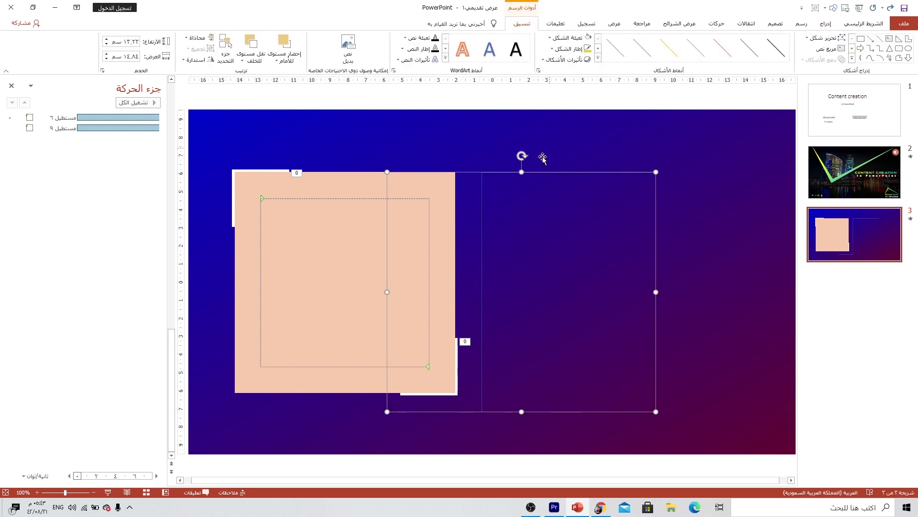
left_click(589, 50)
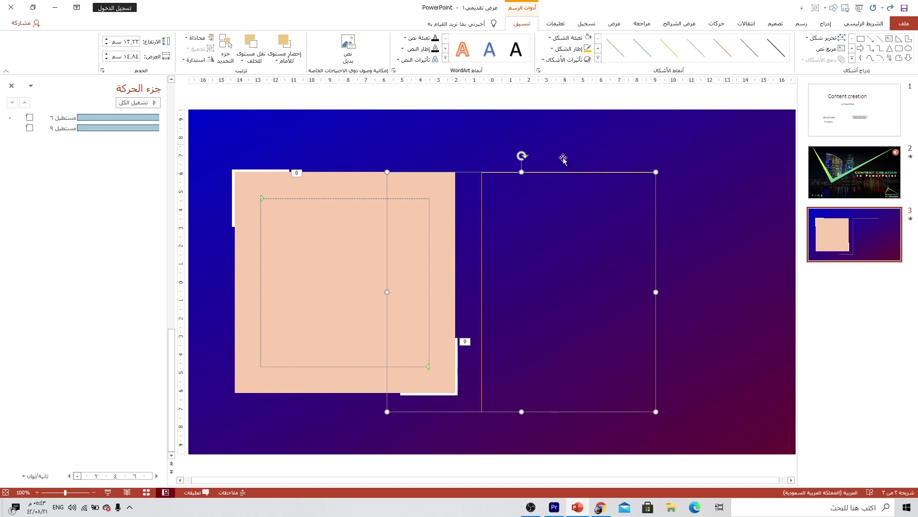
left_click(599, 144)
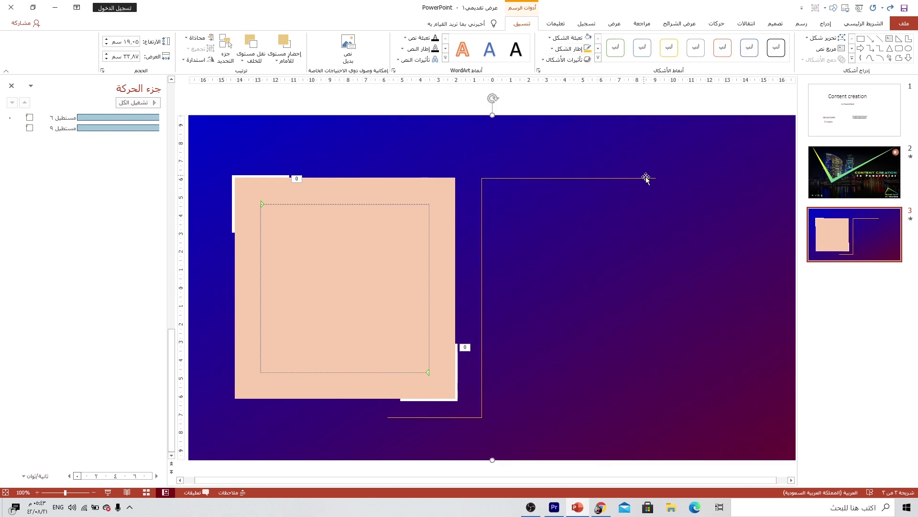
Step: Make the orange stepped line dotted with a 0.5 pt weight
left_click(409, 417)
left_click(574, 50)
mouse_move(567, 197)
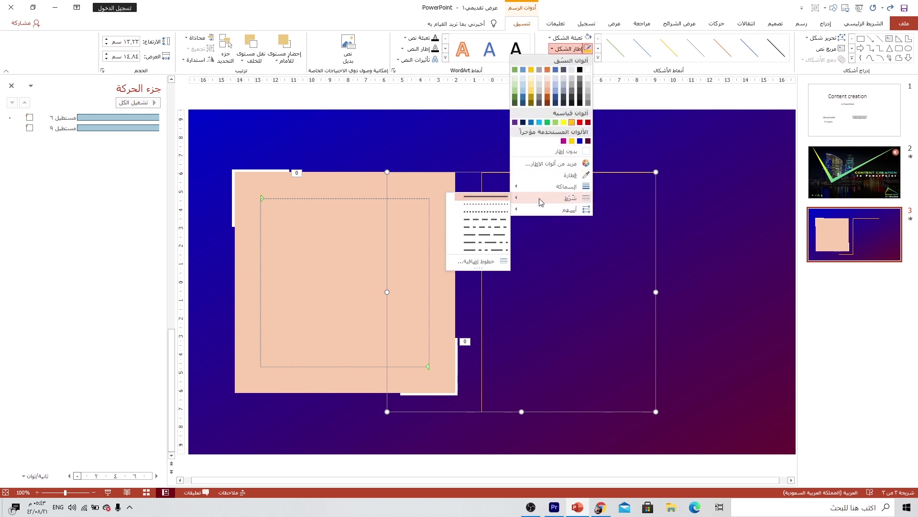
left_click(487, 212)
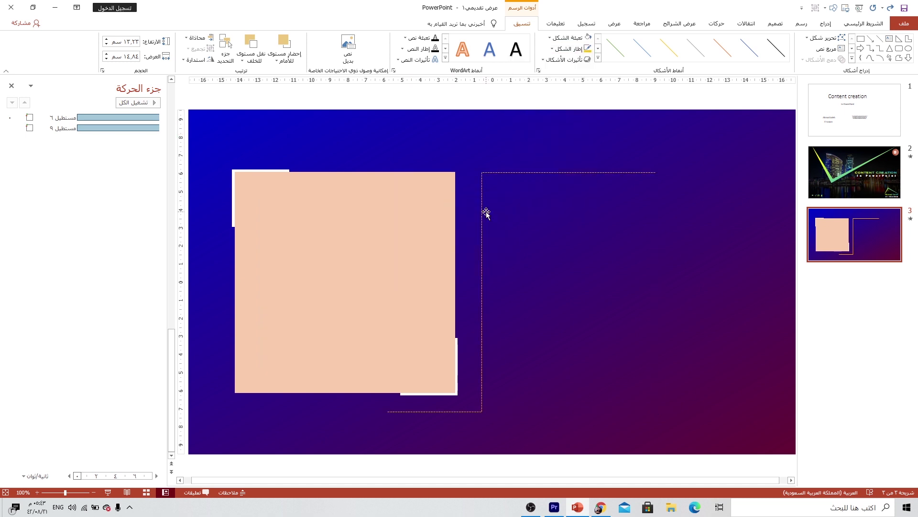
left_click(569, 49)
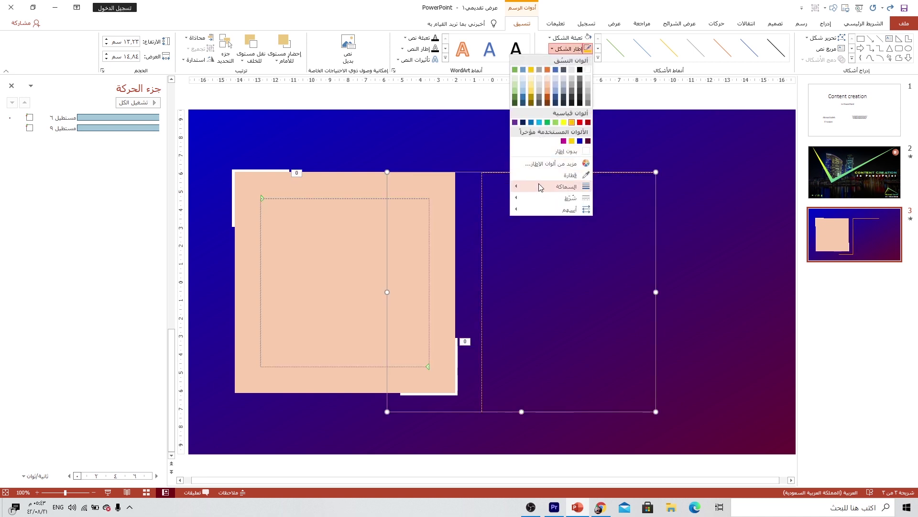
mouse_move(563, 185)
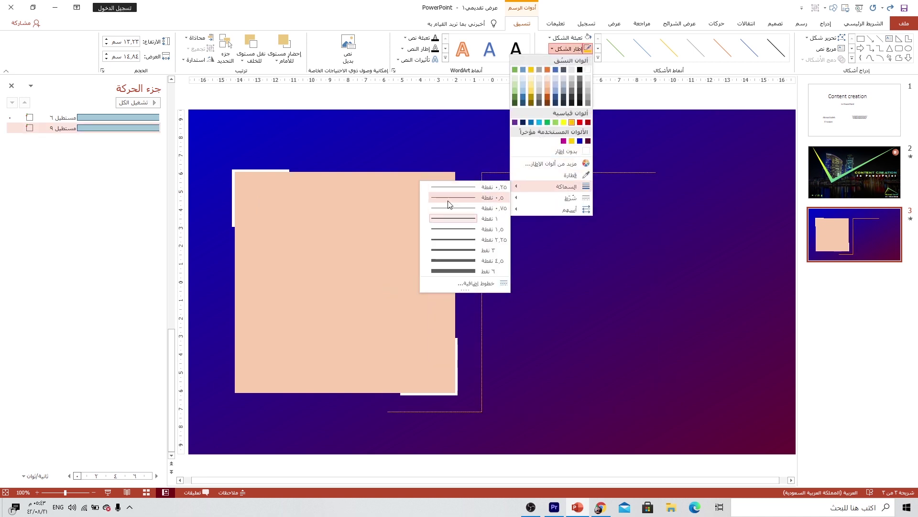
left_click(448, 201)
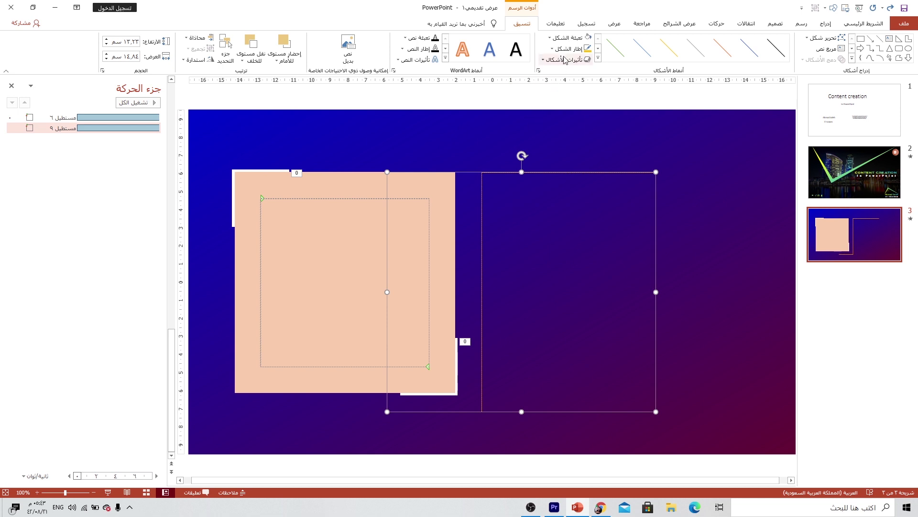
left_click(637, 154)
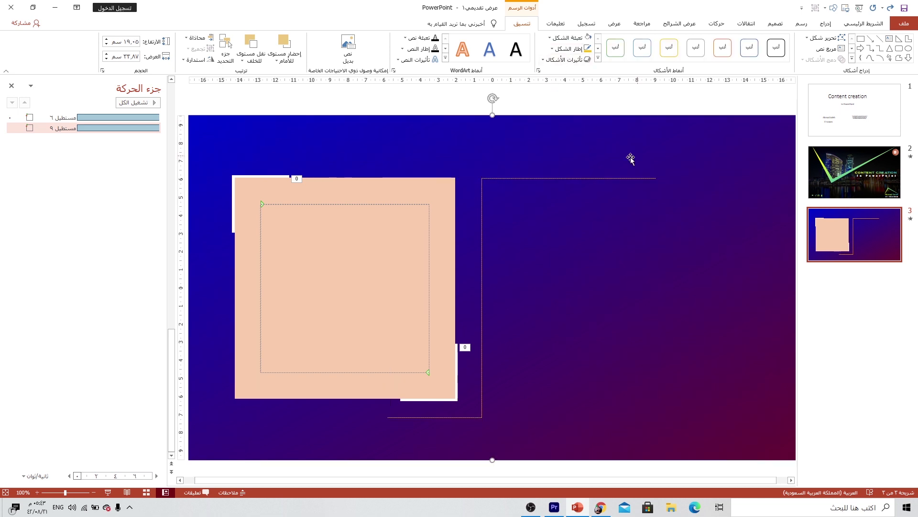
Step: Draw an L-shape near the line's top corner, thin its arms and shrink it
left_click(826, 24)
left_click(766, 48)
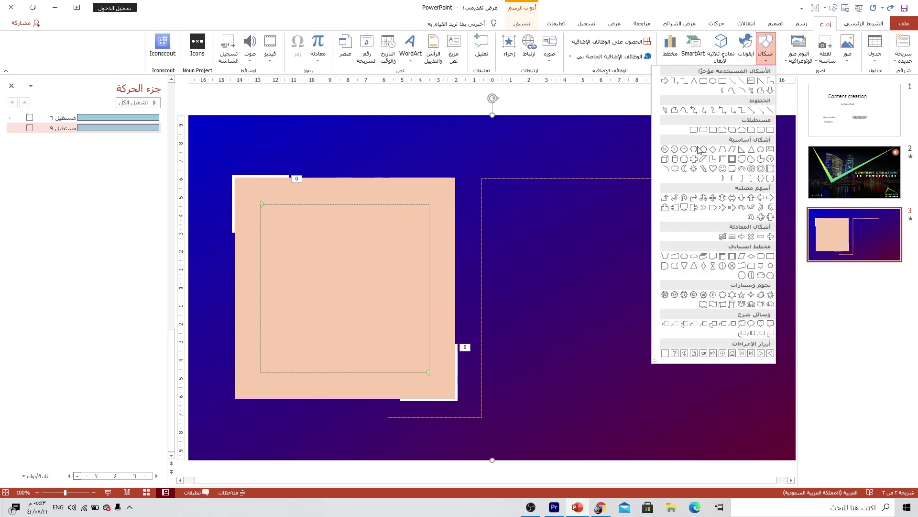
left_click(713, 161)
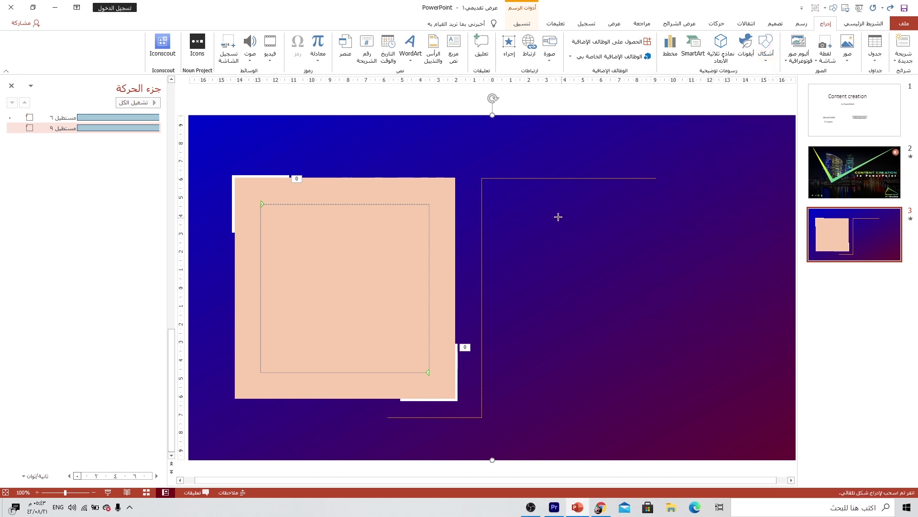
left_click_drag(492, 186, 522, 207)
scroll(509, 198, "up", 10)
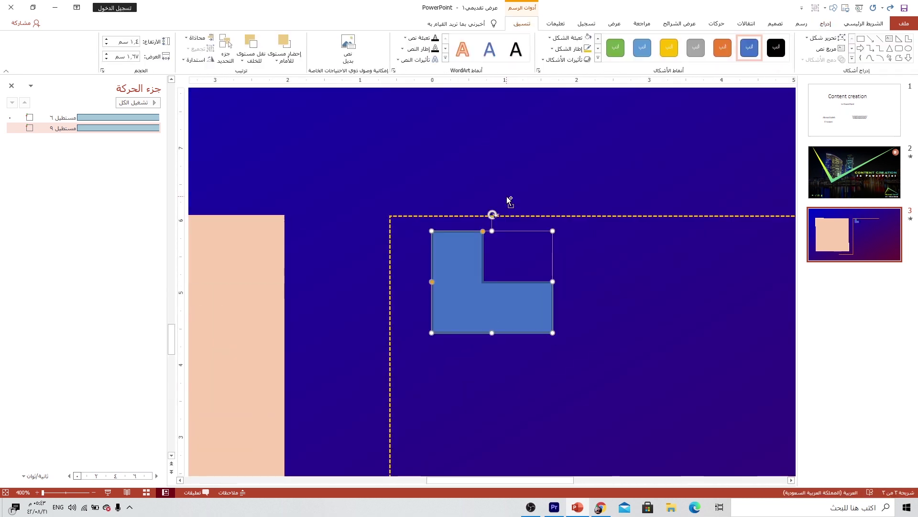
left_click_drag(462, 274, 439, 265)
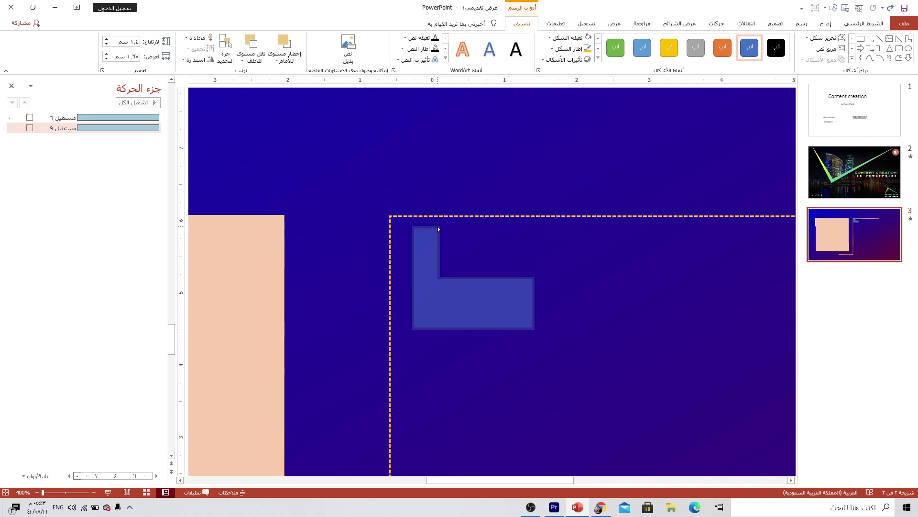
left_click_drag(464, 227, 439, 227)
left_click_drag(413, 277, 413, 307)
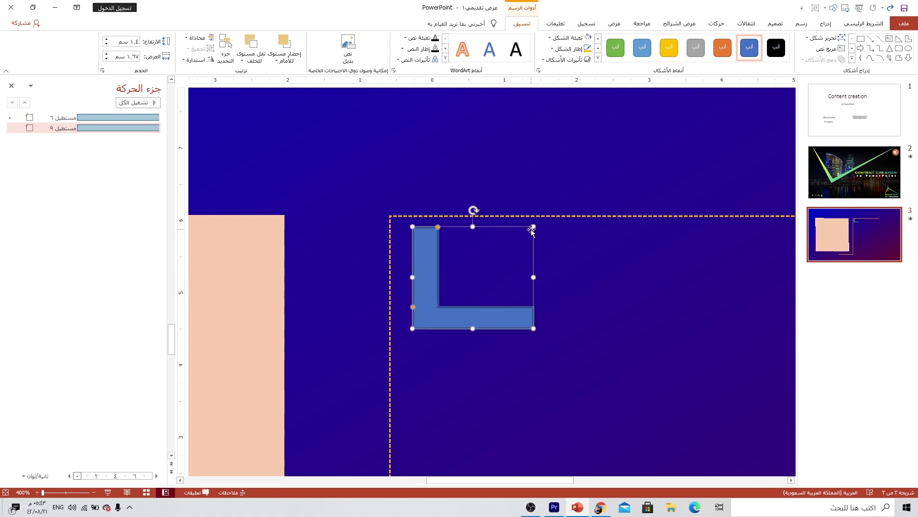
left_click_drag(533, 226, 480, 262)
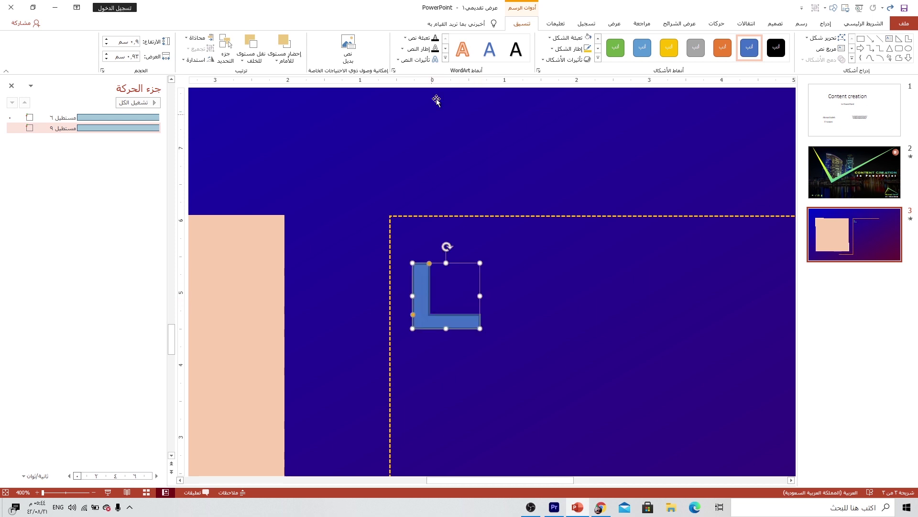
Step: Make the L yellow with no outline, flip it vertically and place it at the frame's top corner
left_click(568, 49)
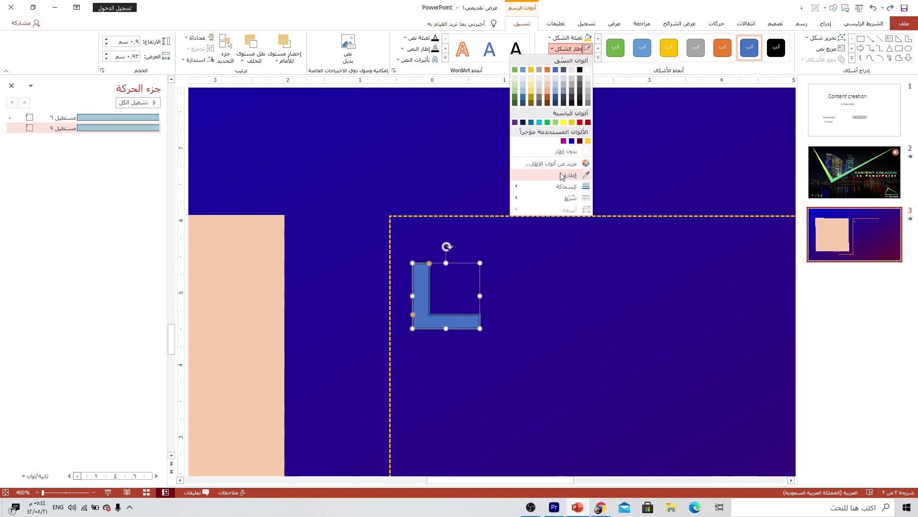
left_click(565, 151)
left_click(567, 37)
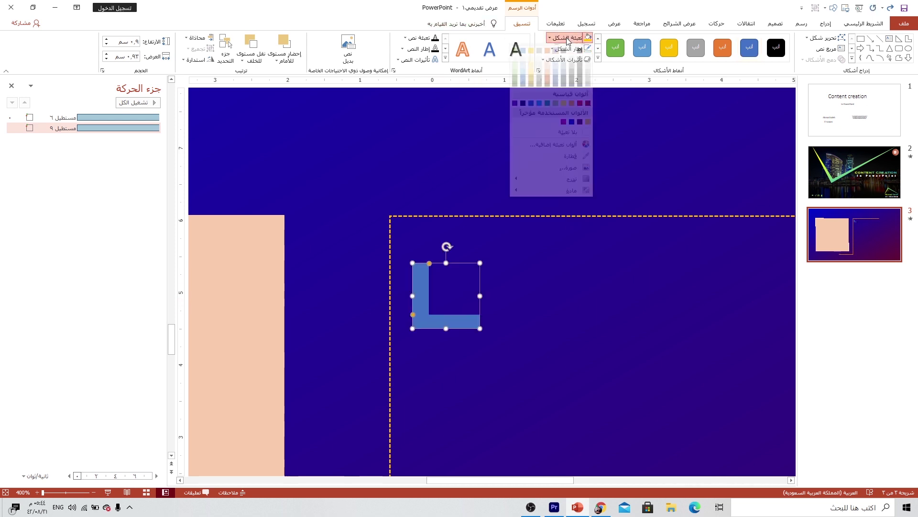
left_click(587, 131)
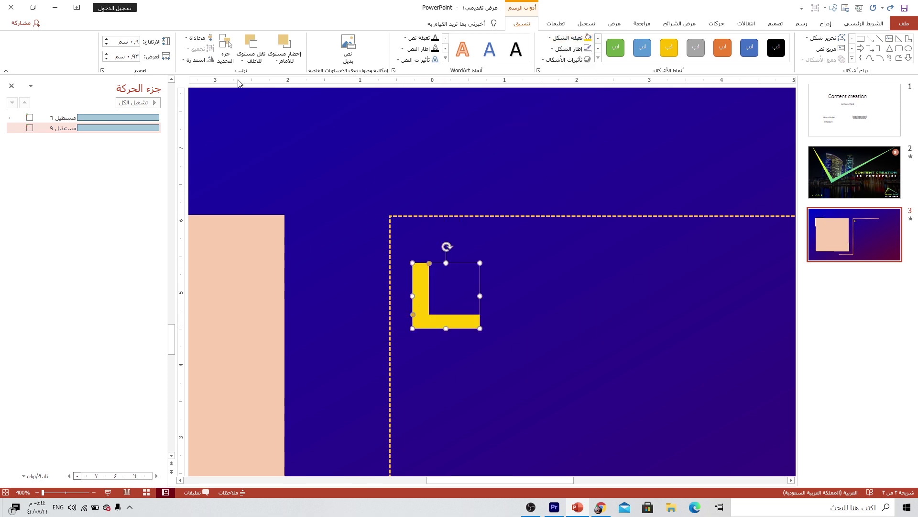
left_click(184, 62)
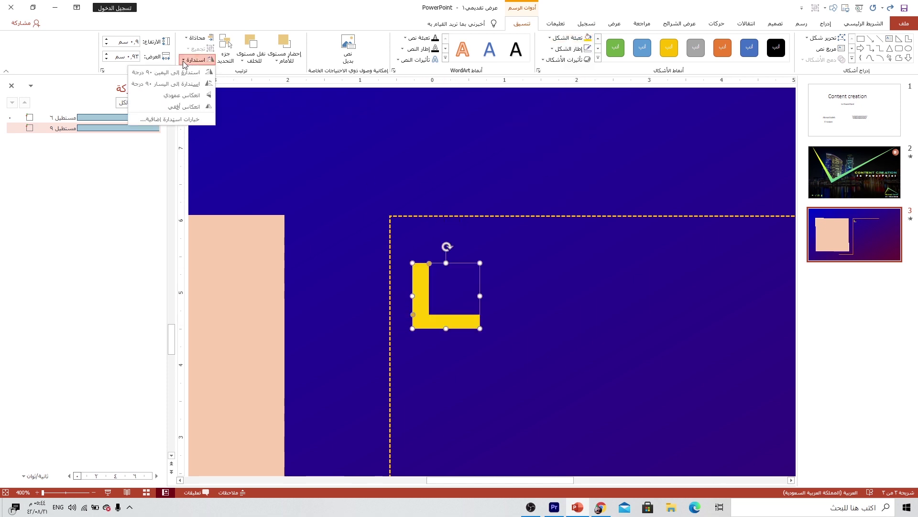
left_click(175, 98)
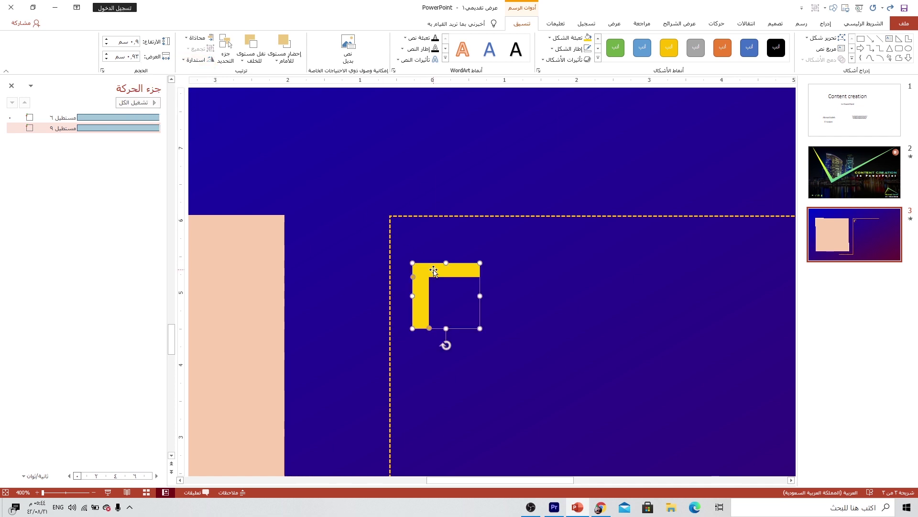
left_click_drag(434, 272, 404, 218)
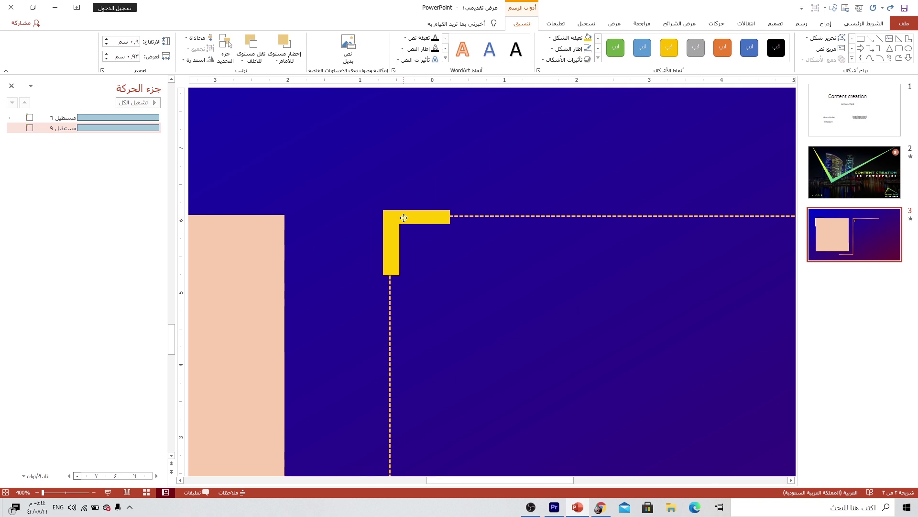
Step: Duplicate the yellow L, rotate it 90° right, flip it vertically and place it at the bottom corner
left_click(515, 261)
left_click(413, 218)
left_click(486, 265)
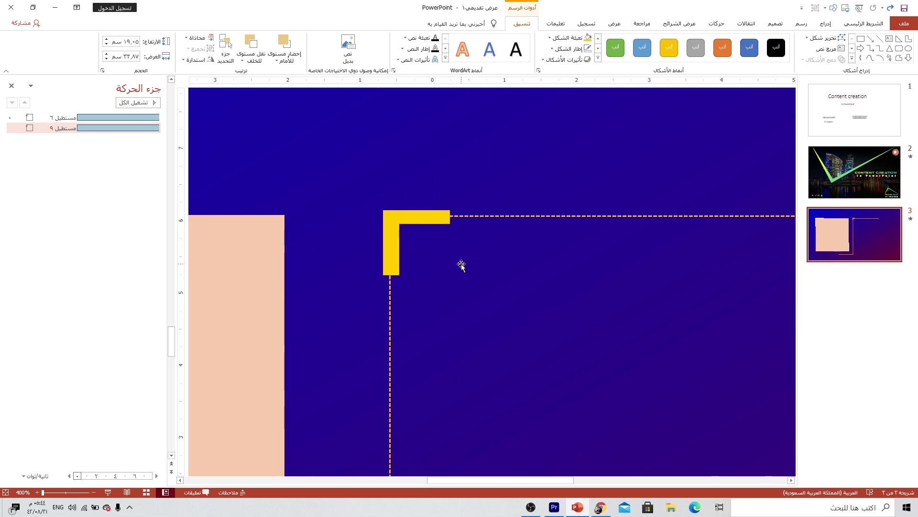
left_click(424, 220)
mouse_move(426, 223)
left_mouse_down()
mouse_move(459, 253)
mouse_move(470, 461)
mouse_move(475, 332)
left_mouse_up()
scroll(459, 253, "down", 5)
scroll(469, 462, "up", 5)
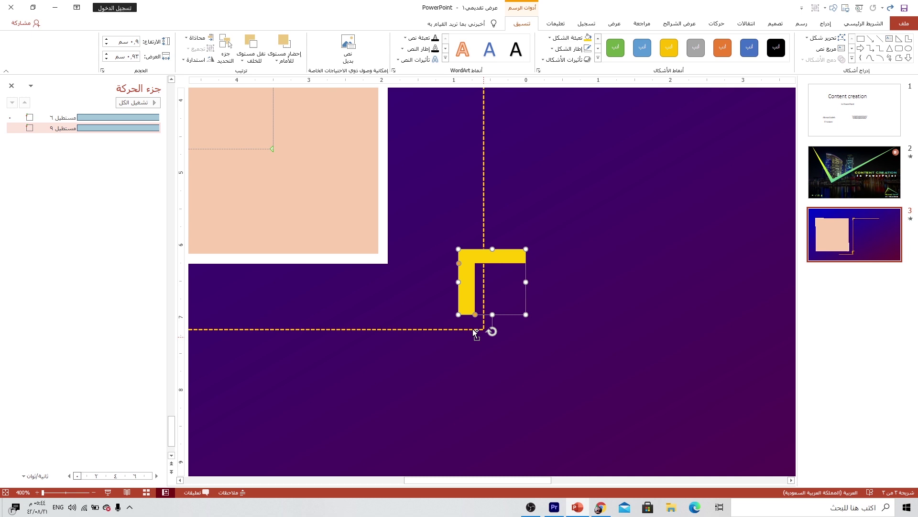
left_click(196, 59)
left_click(182, 73)
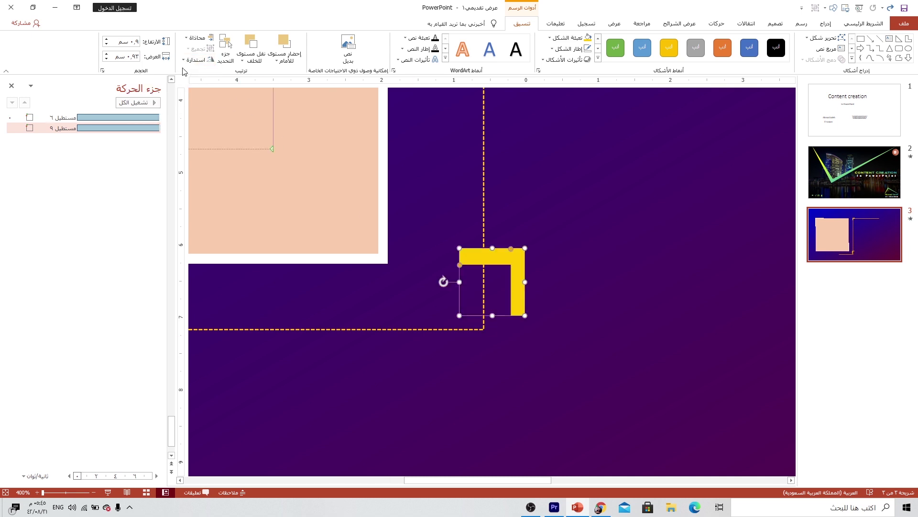
left_click(195, 59)
left_click(159, 96)
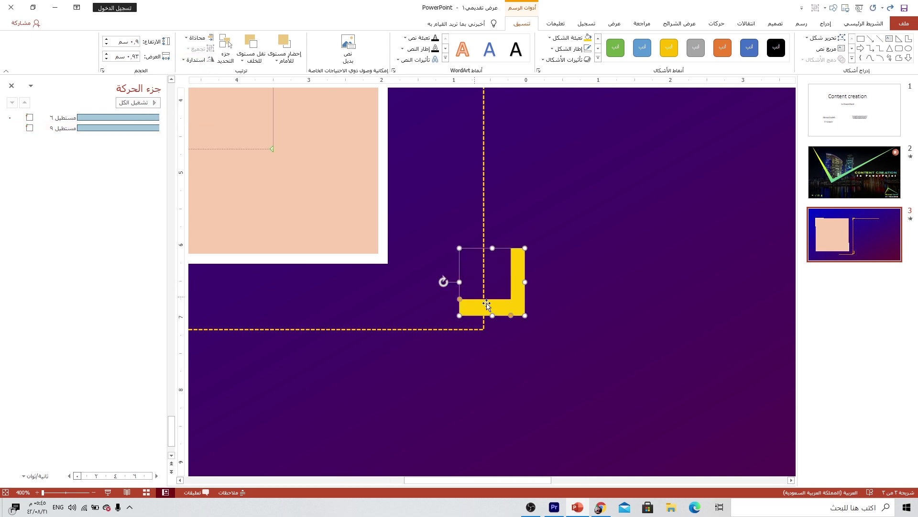
left_click_drag(513, 310, 480, 327)
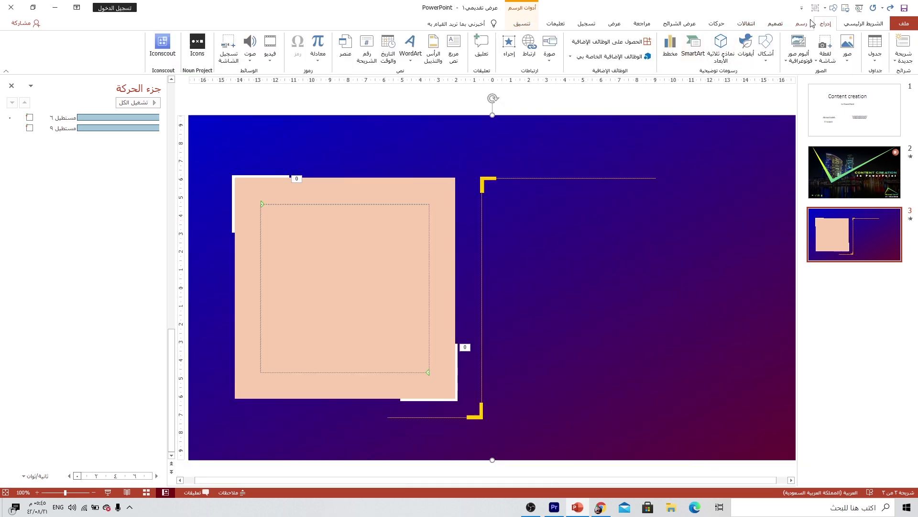
Step: Draw a small rectangle below the top corner and make it yellow with no outline
left_click(765, 47)
left_click(722, 81)
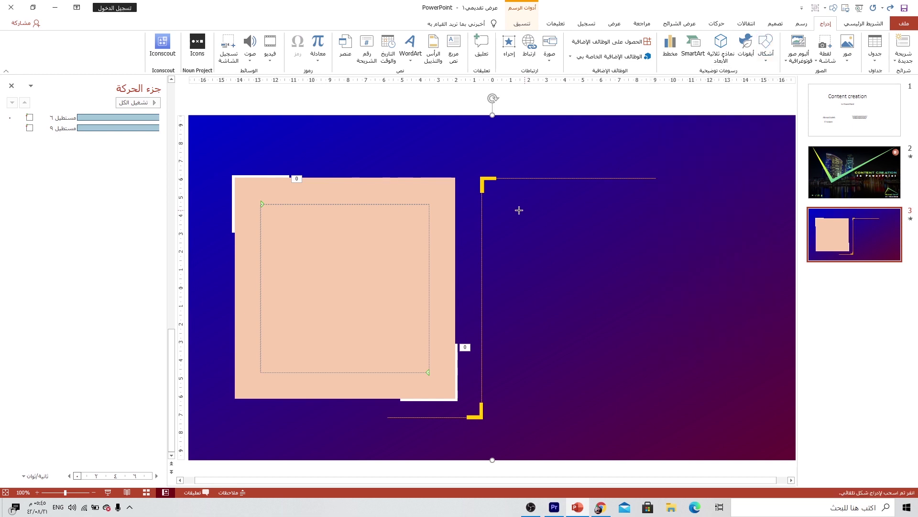
left_click_drag(479, 197, 509, 245)
scroll(482, 194, "up", 5, "ctrl")
scroll(482, 194, "up", 1, "ctrl")
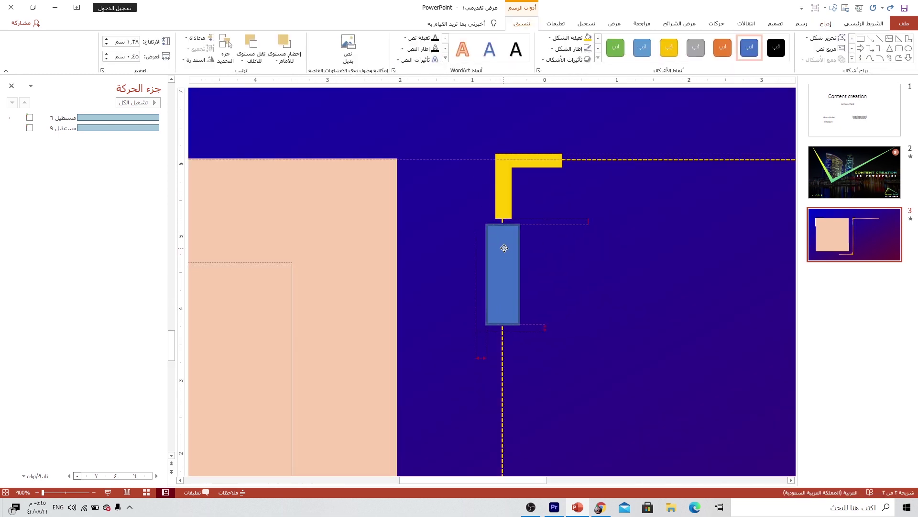
left_click(568, 49)
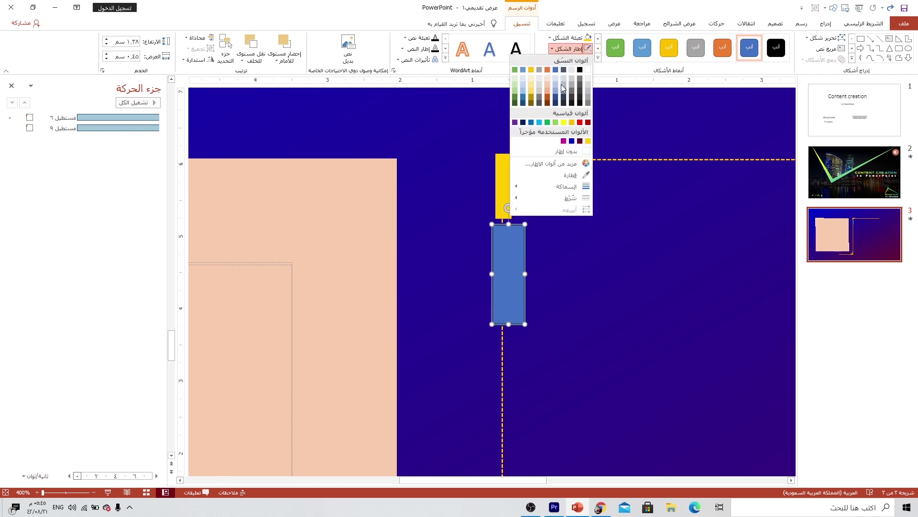
left_click(558, 152)
left_click(569, 38)
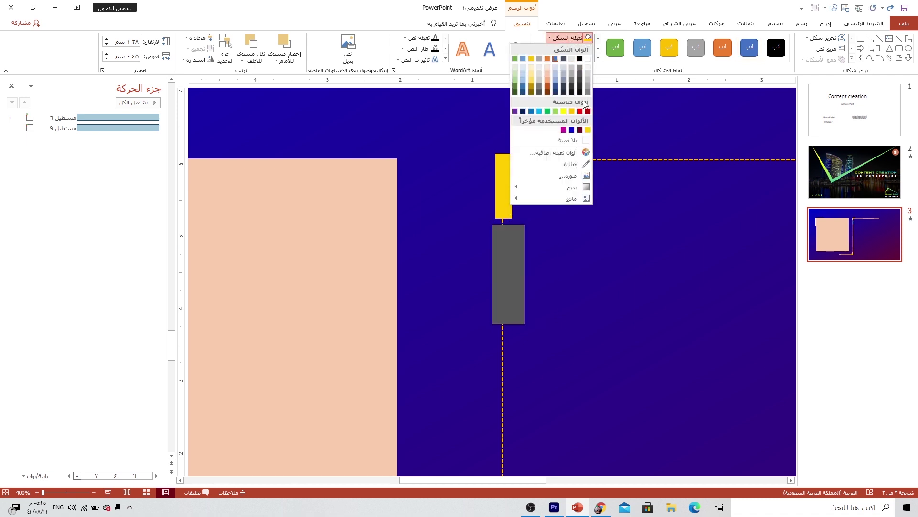
left_click(572, 111)
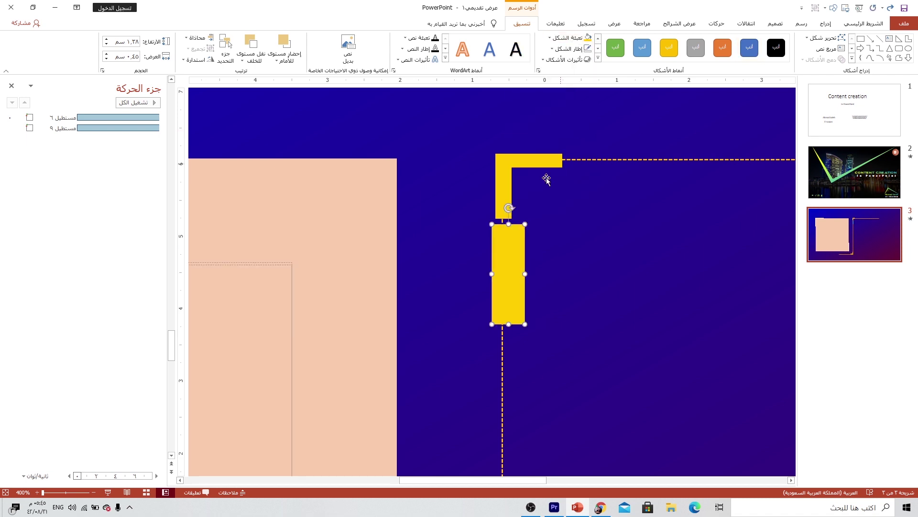
Step: Position the yellow rectangle under the corner bracket and narrow it into a thin bar
left_click_drag(503, 242, 509, 222)
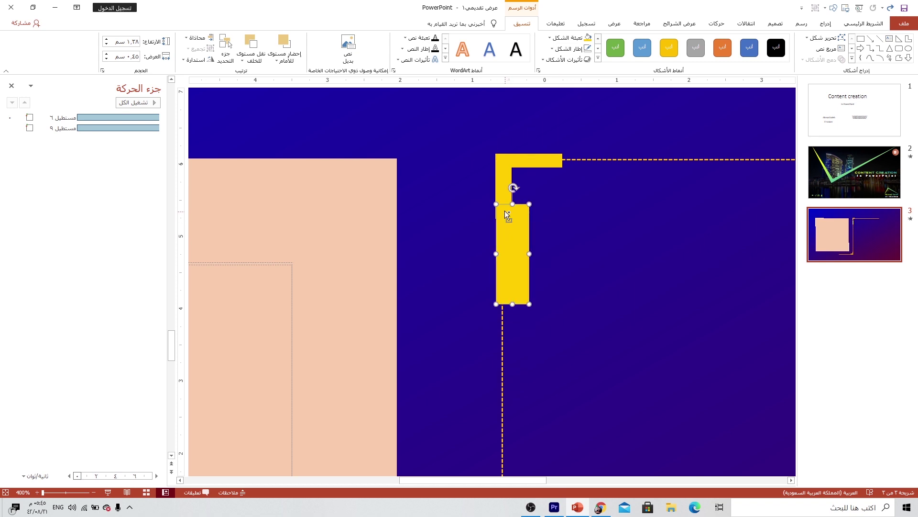
key("Tab")
left_click_drag(497, 244, 489, 249)
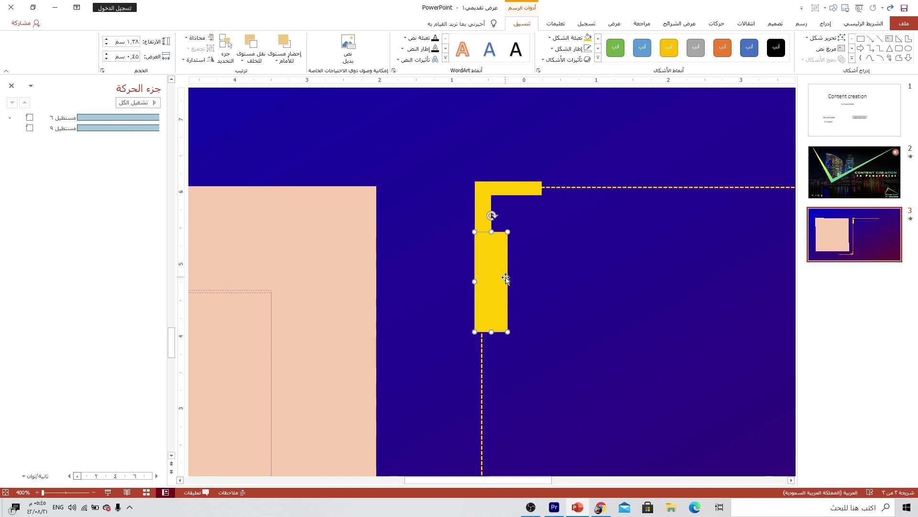
left_click_drag(508, 279, 484, 281)
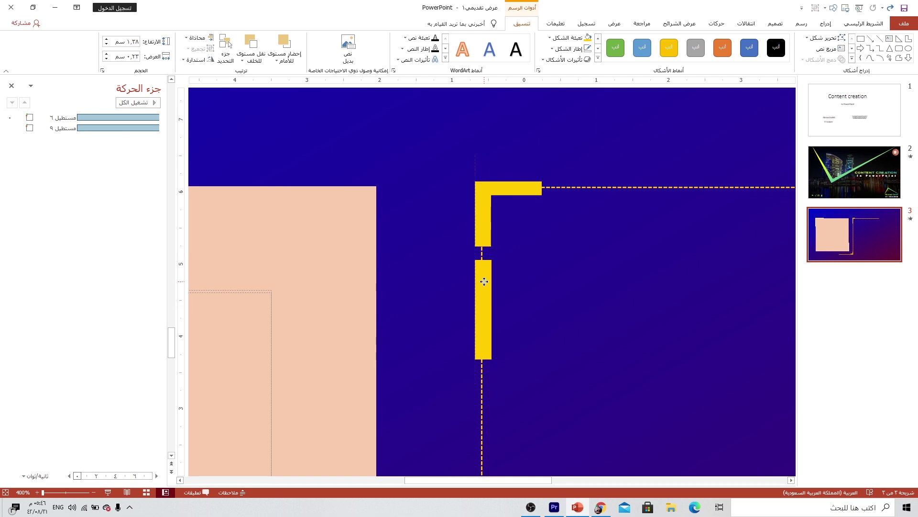
left_click_drag(484, 281, 482, 281)
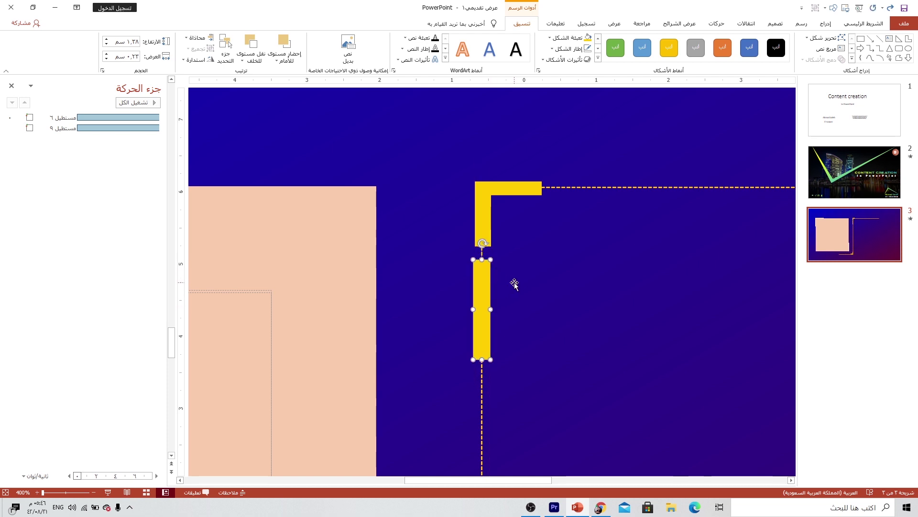
left_click(516, 281)
scroll(515, 277, "down", 5)
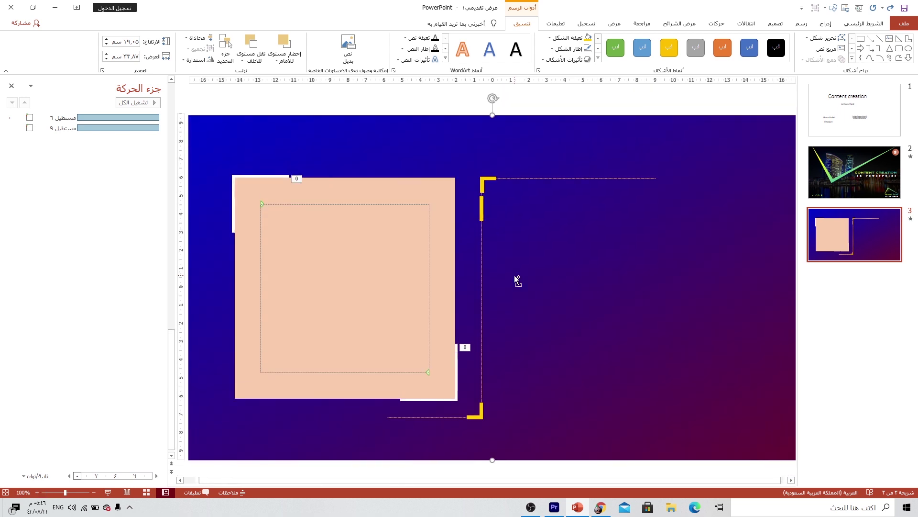
Step: Give the yellow bar a Lines motion path extended down toward the bottom corner
left_click(482, 206)
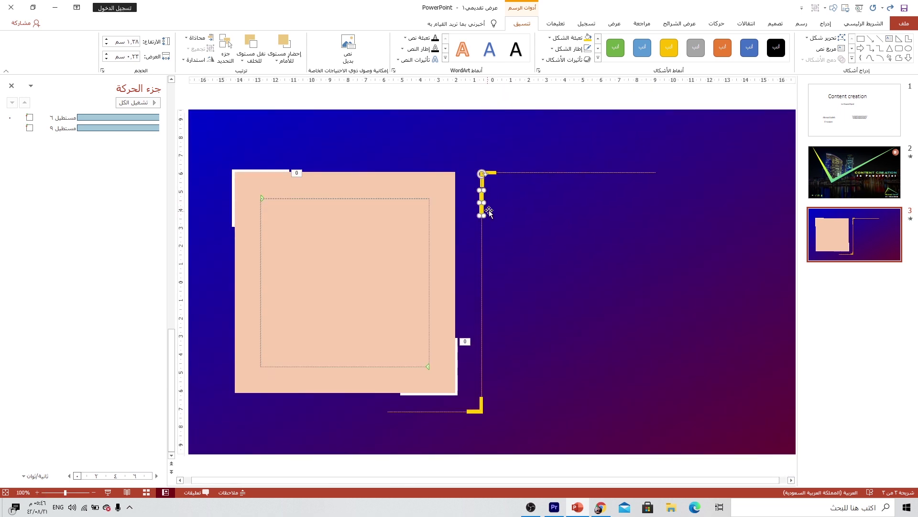
left_click(717, 24)
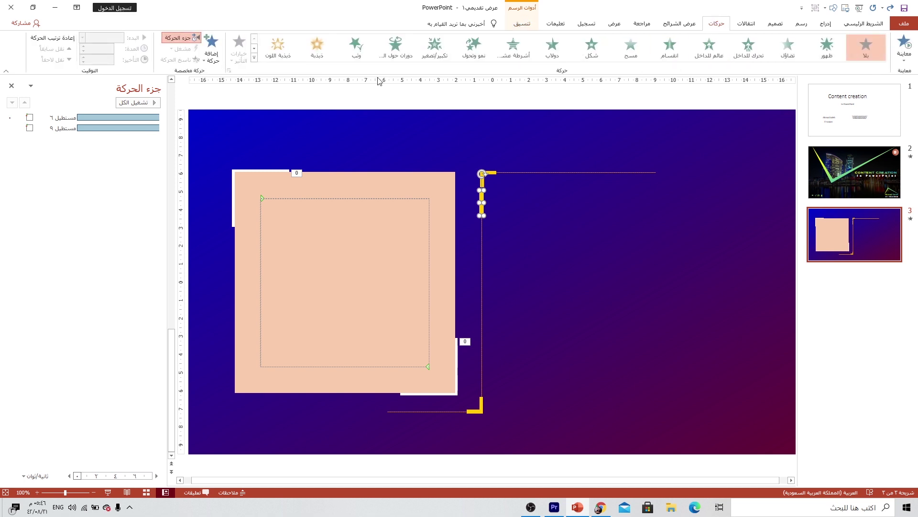
left_click(255, 58)
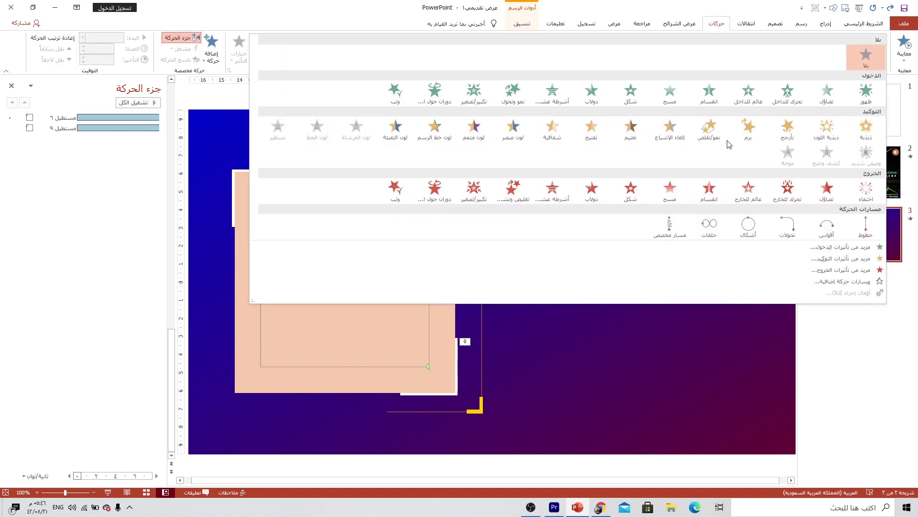
left_click(880, 226)
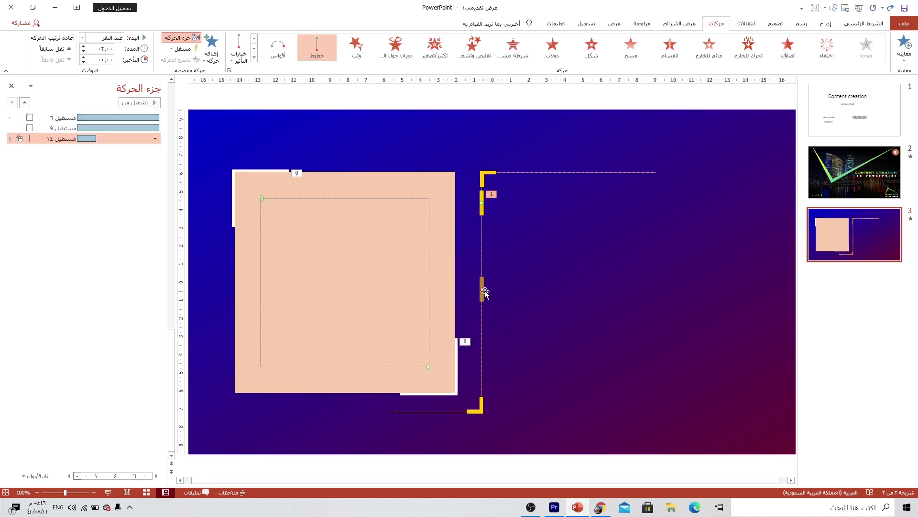
left_click_drag(482, 289, 484, 377)
Step: Set the bar's animation to start With Previous and lengthen its duration to 5 seconds
left_click(82, 37)
left_click(98, 57)
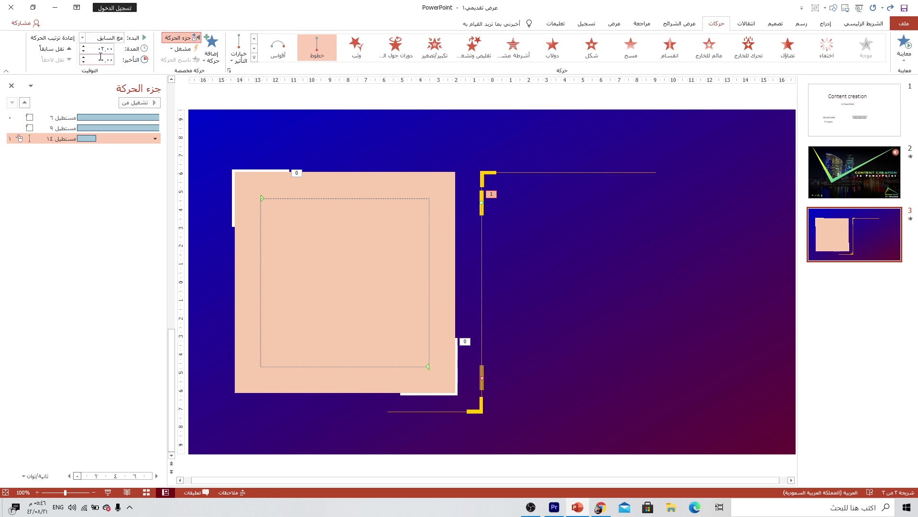
left_click(83, 47)
Step: Give the bar's motion adjusted smooth start/end and Auto-reverse, then preview it as a slide show
double_click(118, 137)
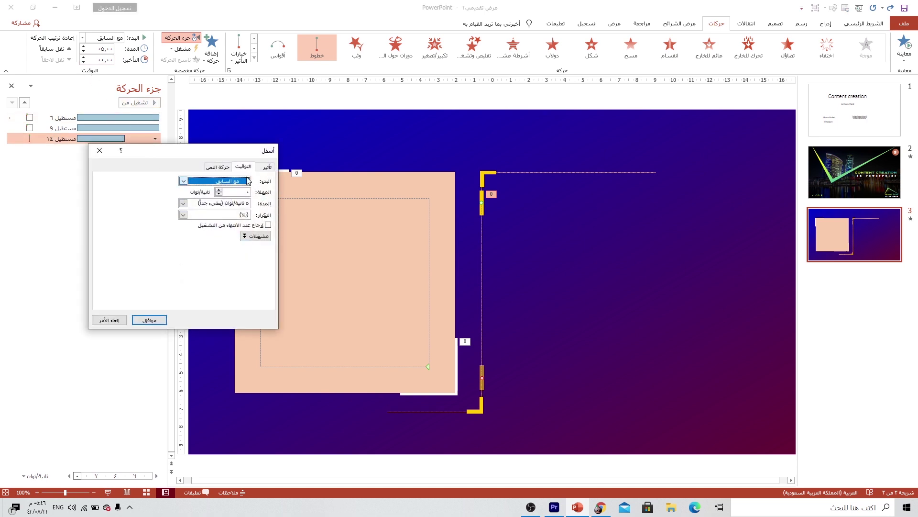
left_click(266, 167)
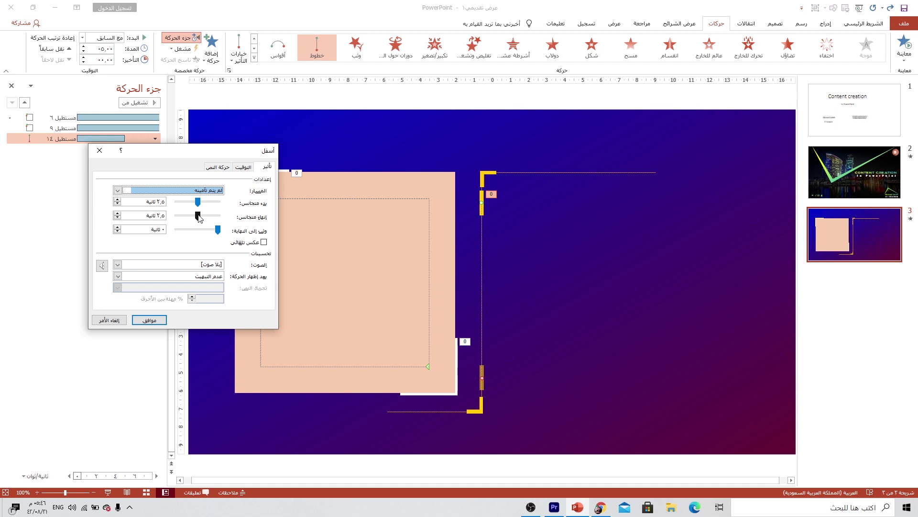
left_click_drag(199, 218, 171, 216)
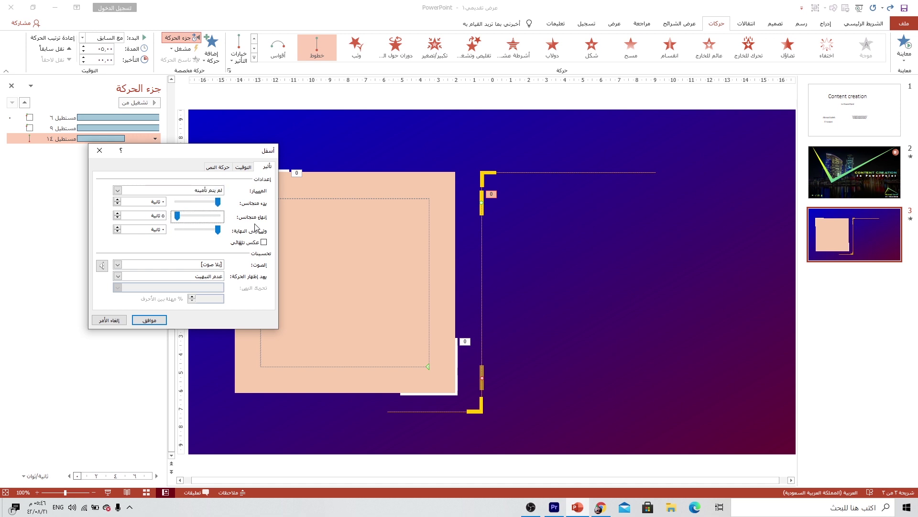
left_click(245, 243)
left_click(151, 321)
left_click(108, 492)
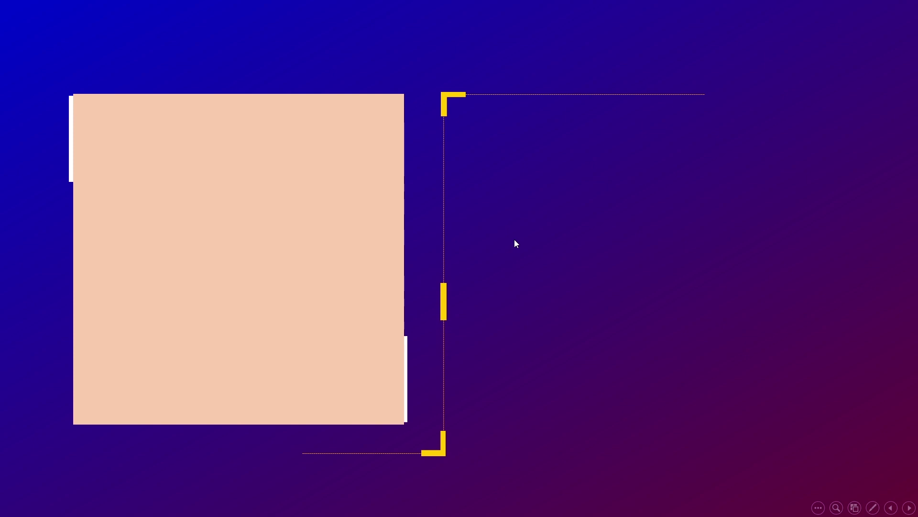
key("Escape")
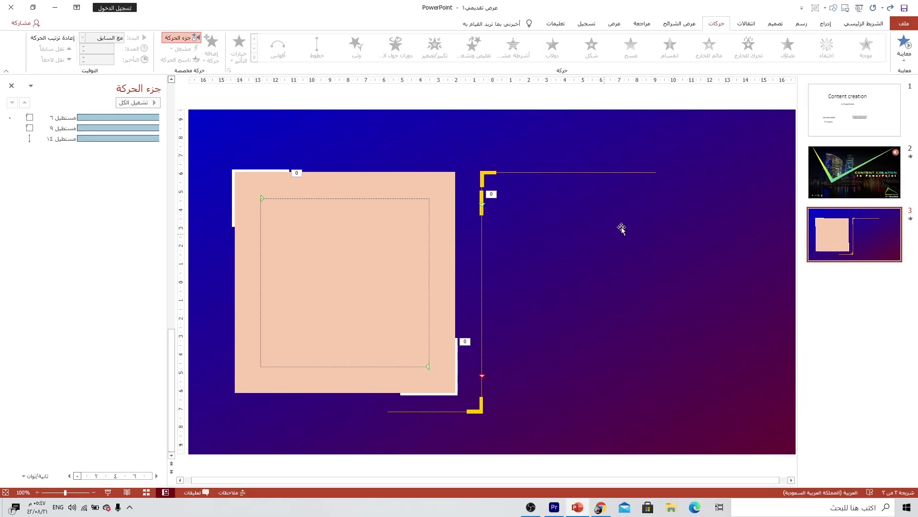
Step: Draw a donut shape, make it yellow with no outline and align it with the dashed line's end
left_click(828, 23)
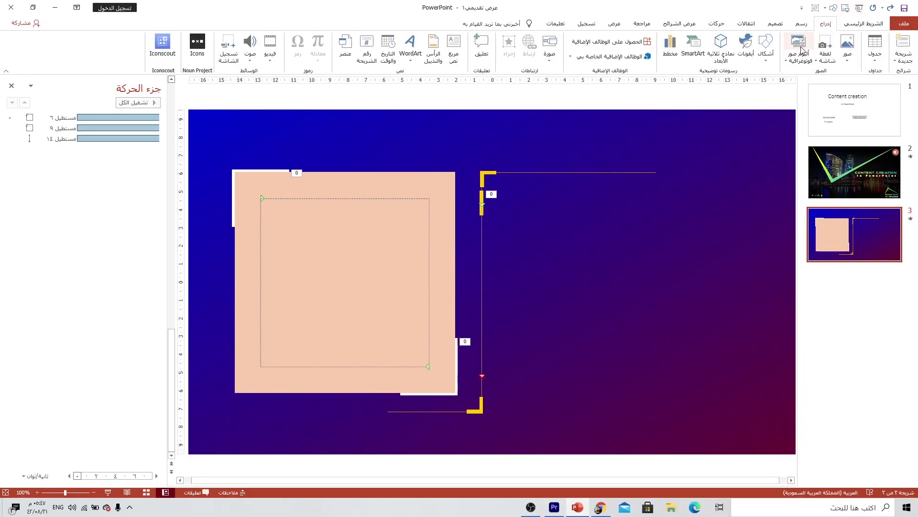
left_click(766, 48)
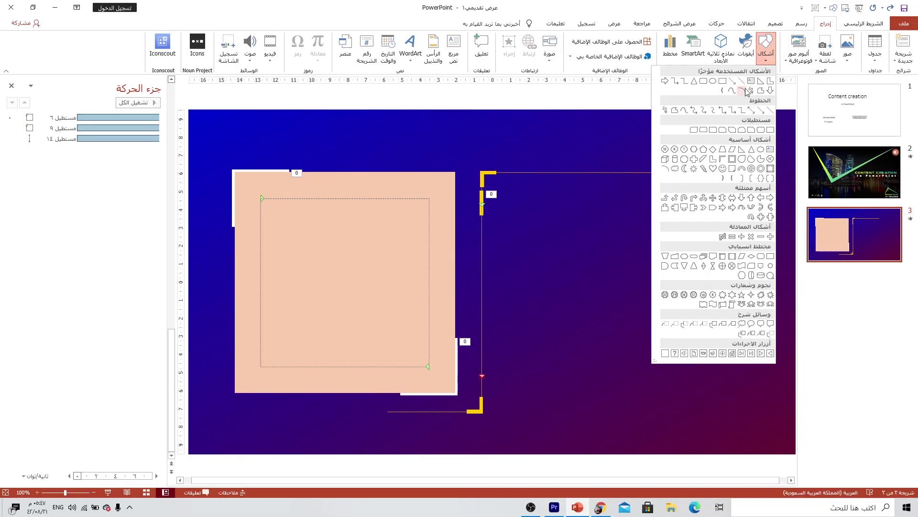
left_click(756, 169)
left_click_drag(662, 181, 676, 197)
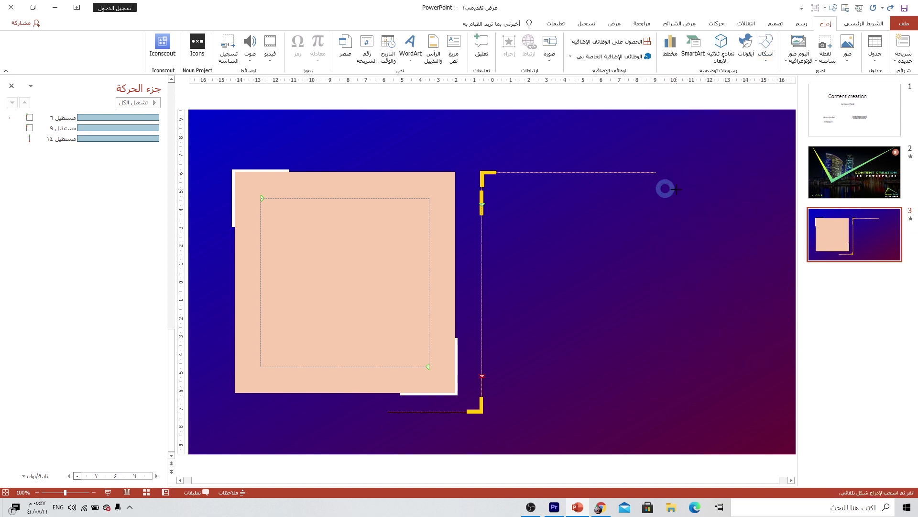
scroll(674, 196, "up", 5, "ctrl")
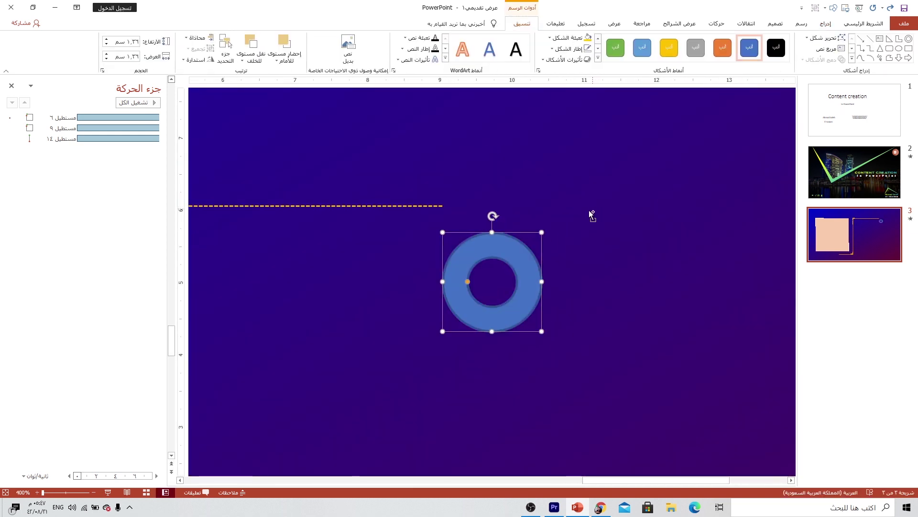
left_click_drag(480, 247, 455, 191)
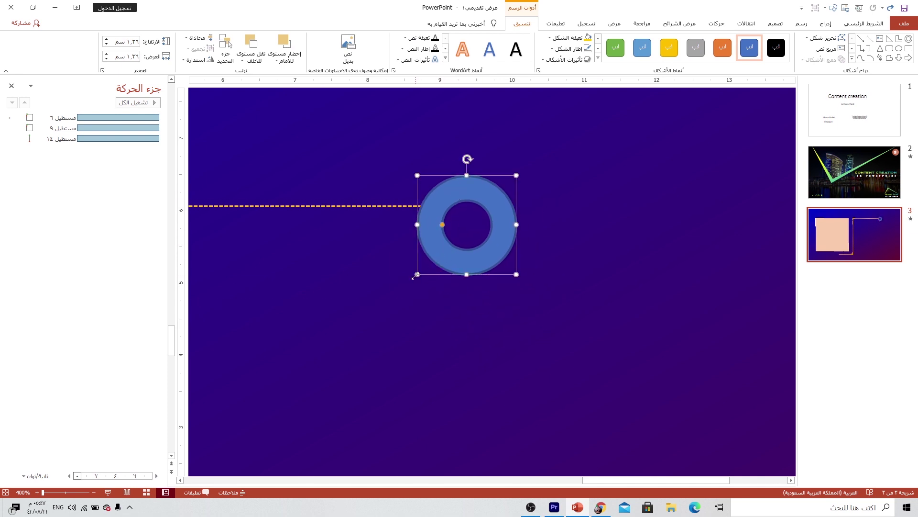
left_click(479, 196)
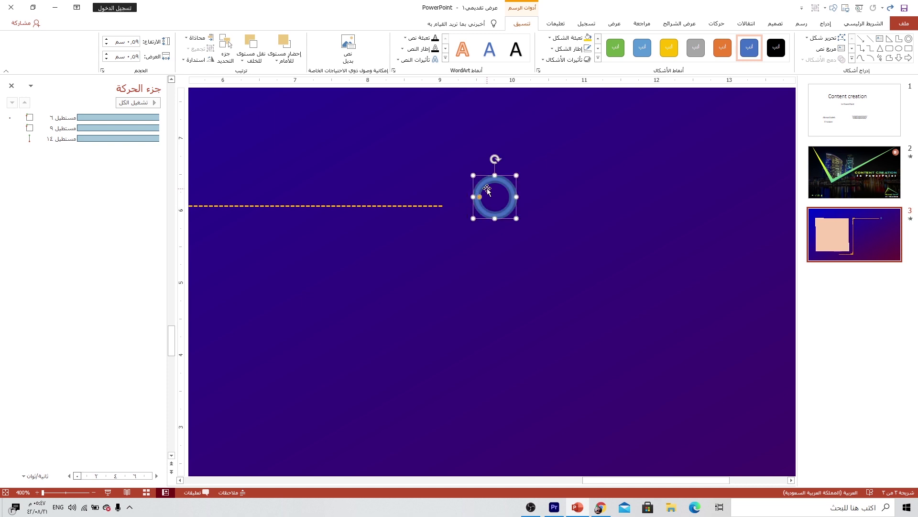
left_click(577, 49)
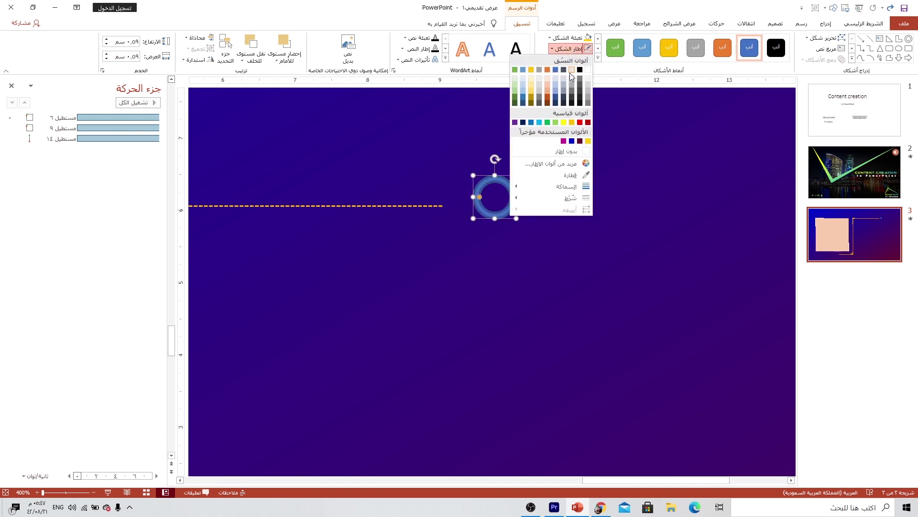
left_click(569, 152)
left_click(568, 38)
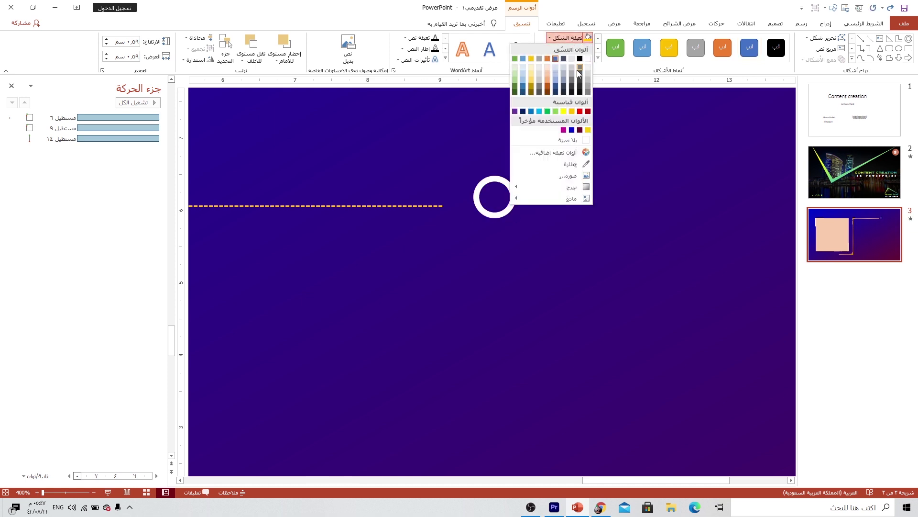
left_click(588, 130)
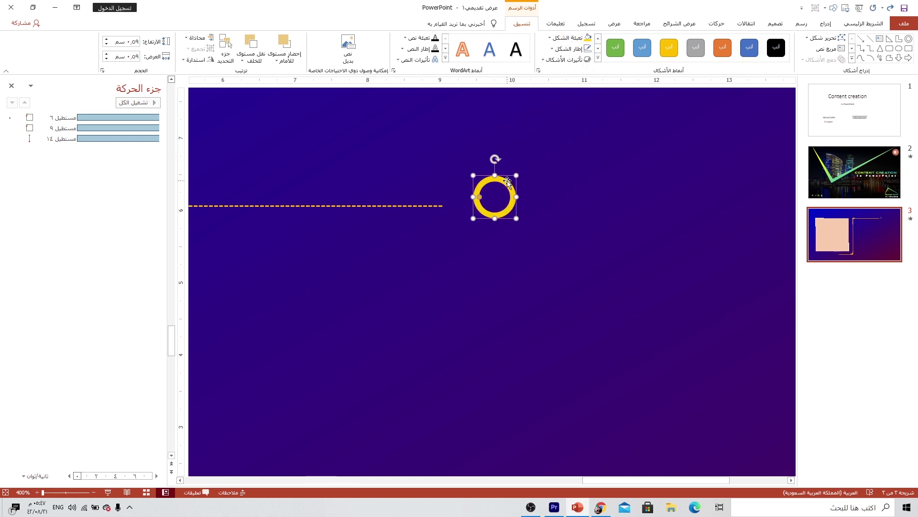
left_click_drag(508, 182, 474, 191)
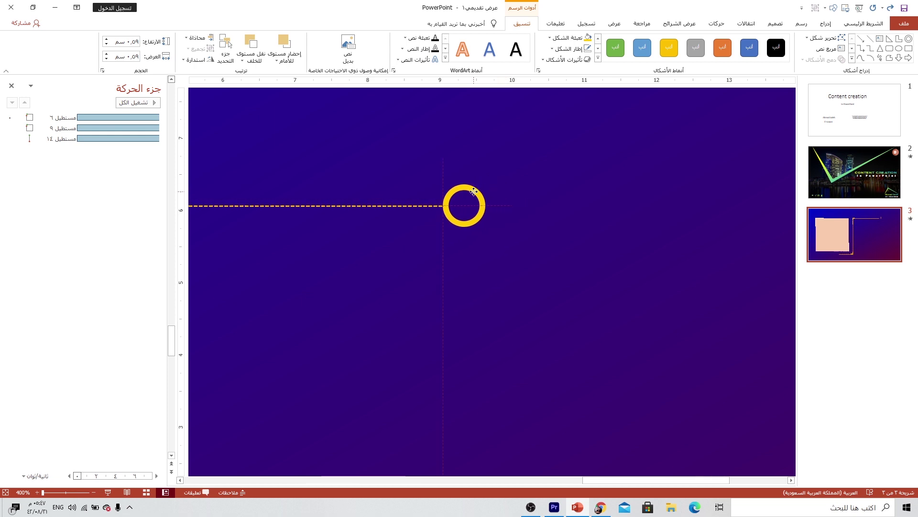
Step: Draw a small yellow circle and centre it inside the donut as a dot
left_click(898, 48)
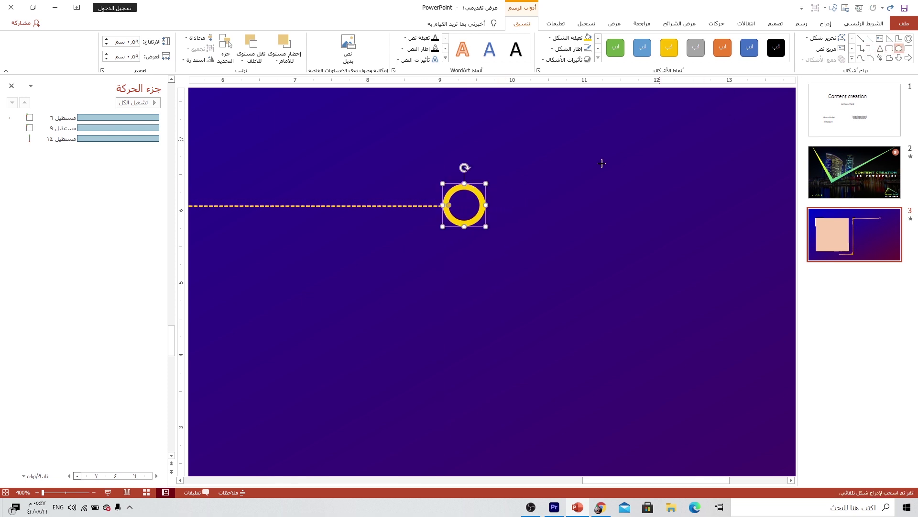
left_click_drag(525, 183, 542, 200)
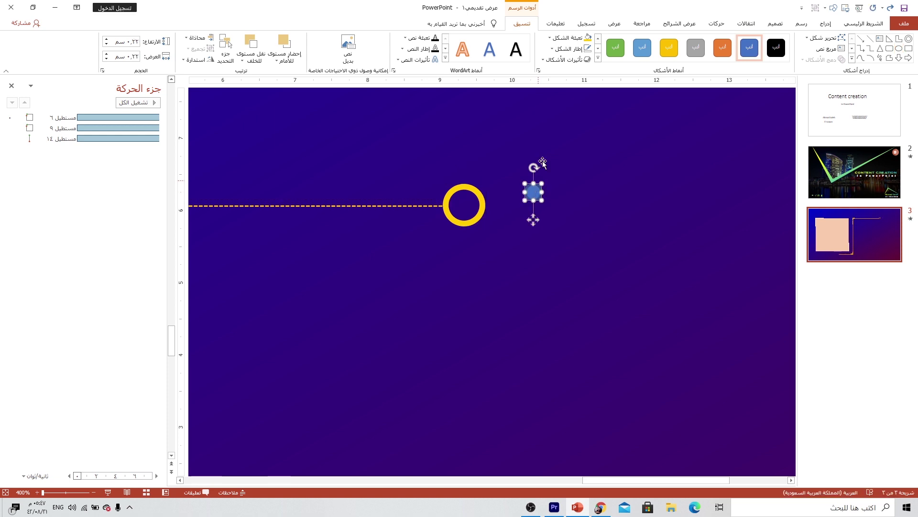
left_click(569, 38)
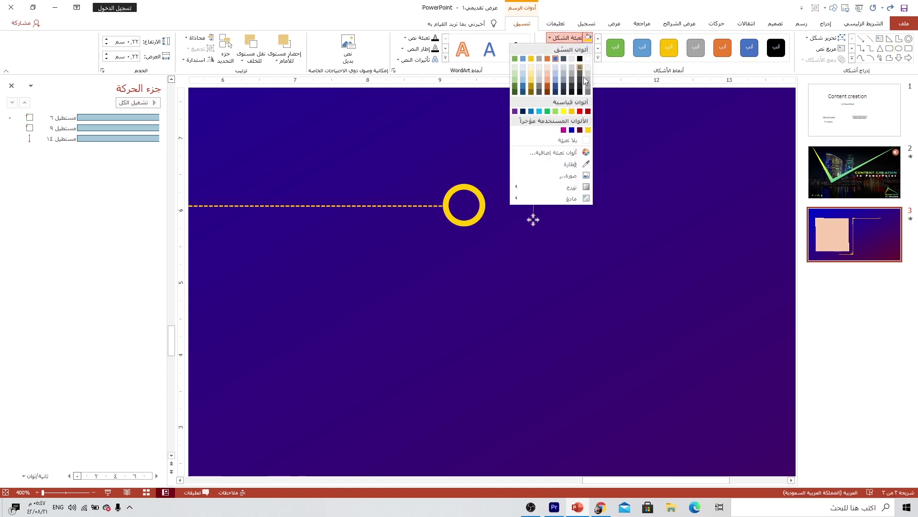
left_click(588, 130)
left_click_drag(533, 192, 464, 206)
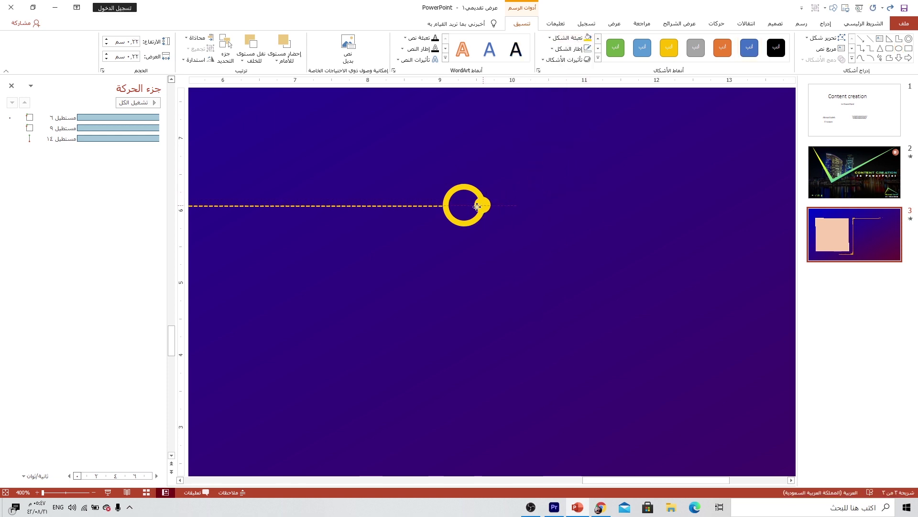
Step: Select the ring and centre dot together and duplicate them with Ctrl+D
left_click(517, 185)
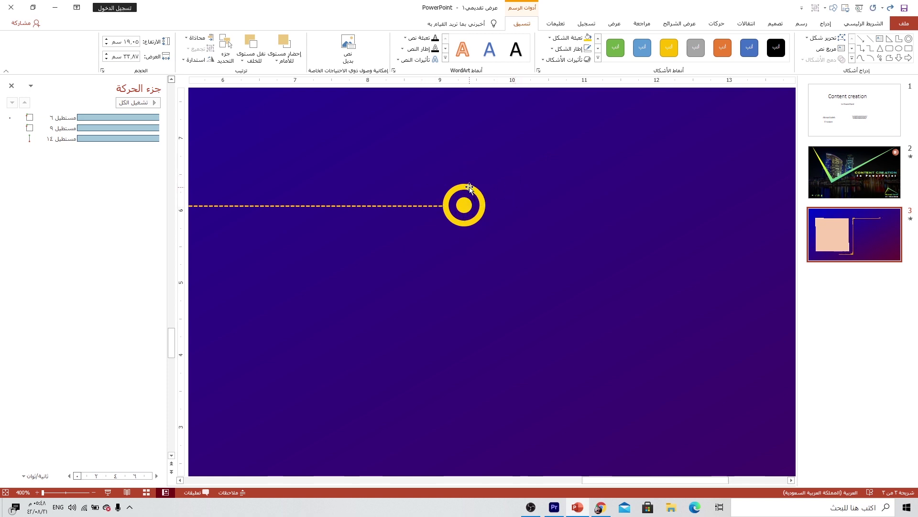
left_click(466, 205)
left_click(470, 205, "shift")
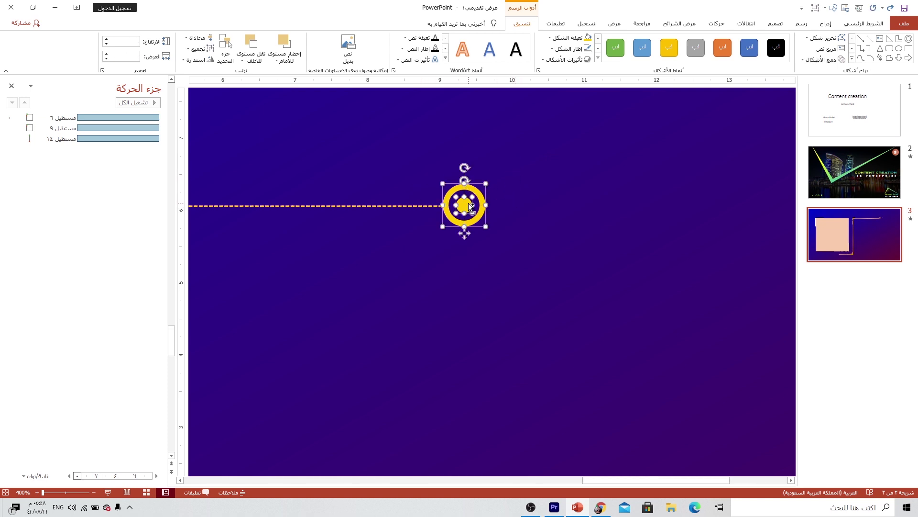
key("ctrl+d")
scroll(485, 227, "down", 5, "ctrl")
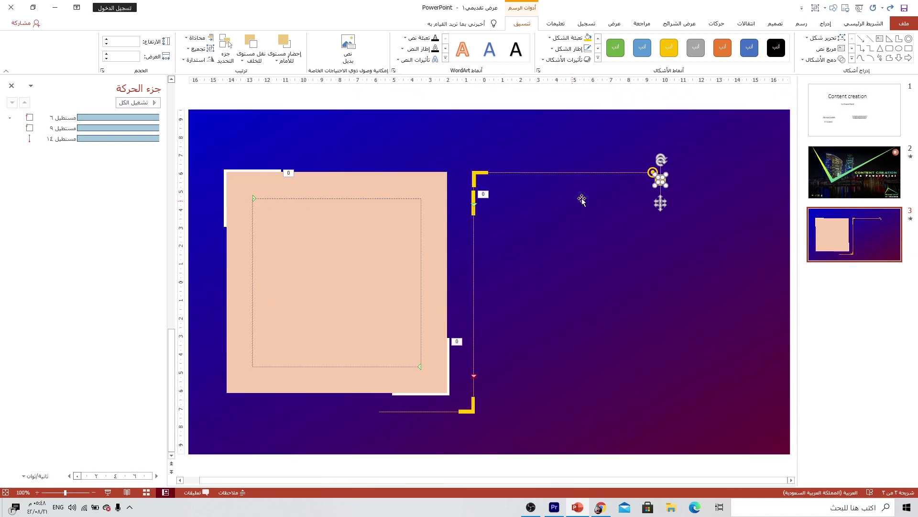
Step: Move the copied yellow target onto the left end of the bottom dashed line, aligned precisely
left_click_drag(661, 205, 381, 433)
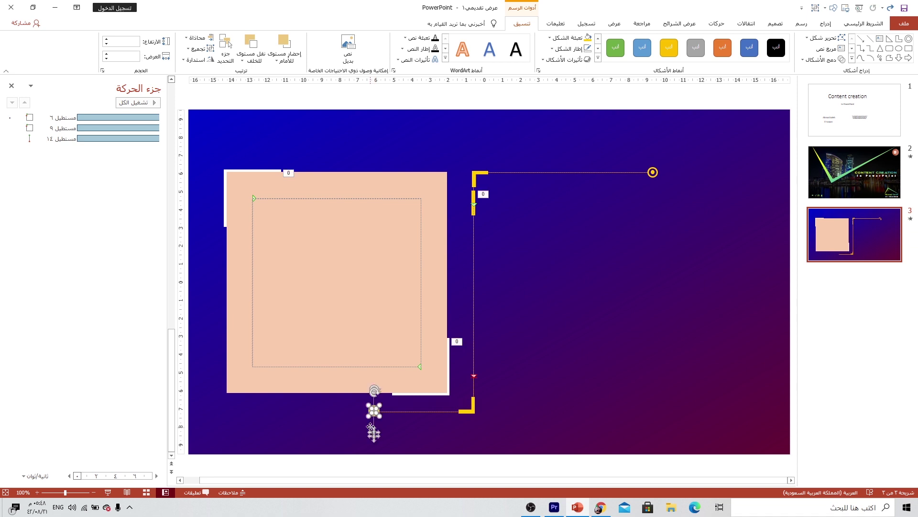
scroll(371, 414, "up", 2, "ctrl")
scroll(481, 363, "up", 3, "ctrl")
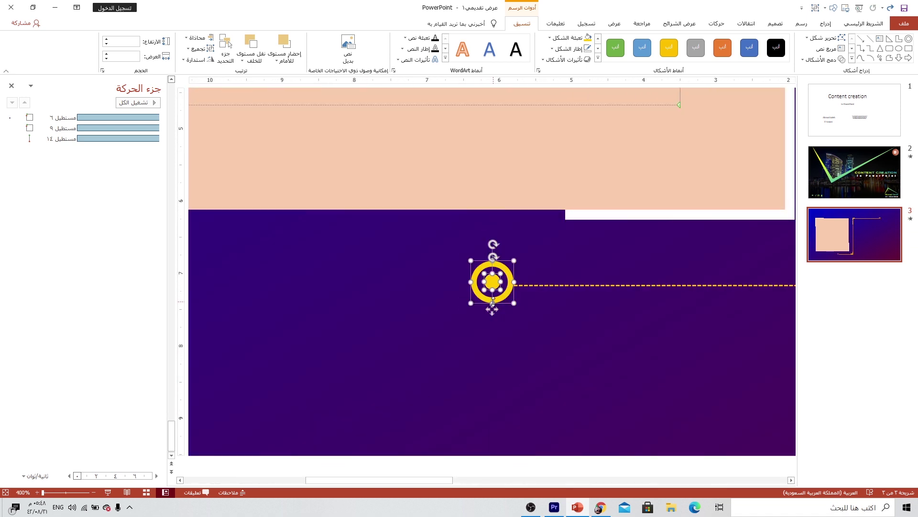
left_click_drag(493, 308, 490, 311)
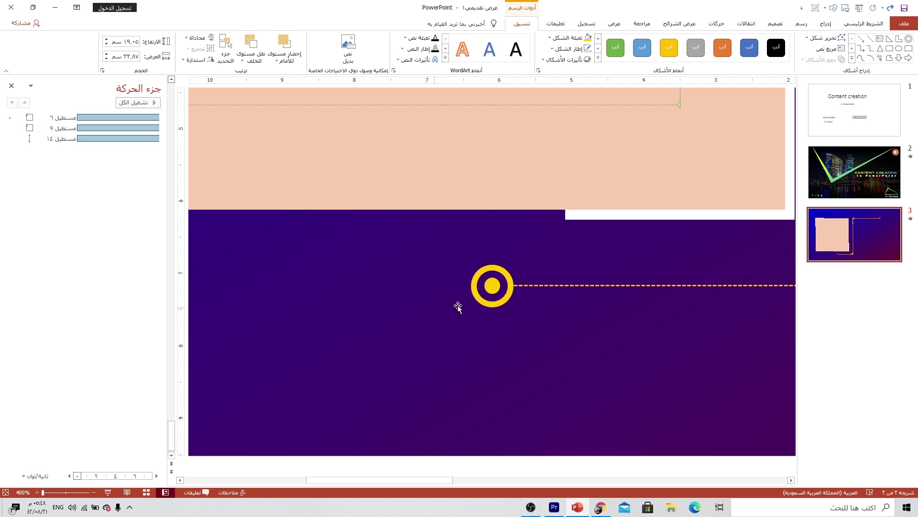
scroll(564, 300, "down", 4, "ctrl")
scroll(609, 299, "down", 1, "ctrl")
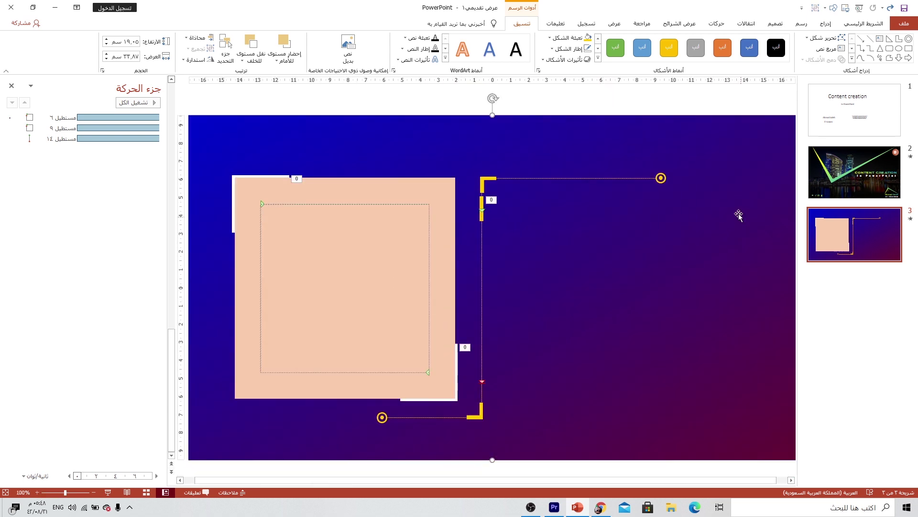
Step: Paste the title and text group back, then fill the peach rectangle with child-1073638_1920.jpg
key("ctrl+v")
scroll(699, 342, "down", 1, "ctrl")
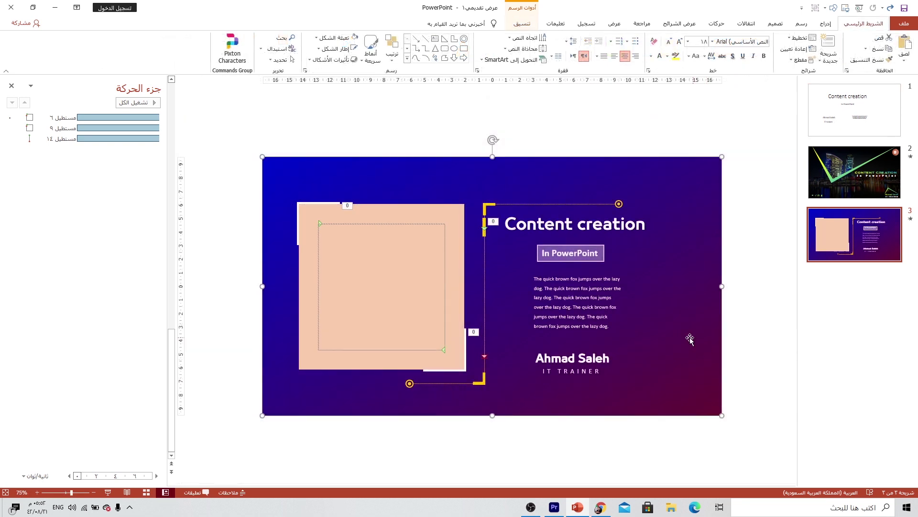
left_click(434, 210)
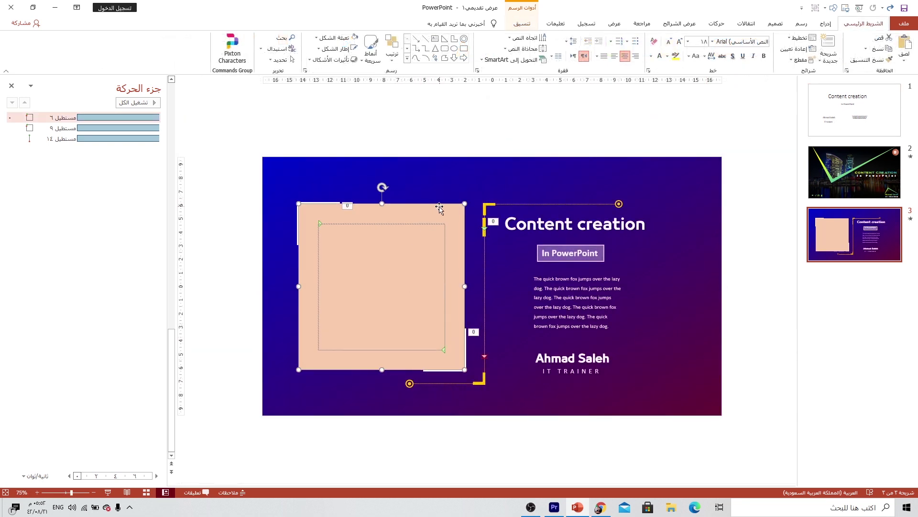
right_click(433, 212)
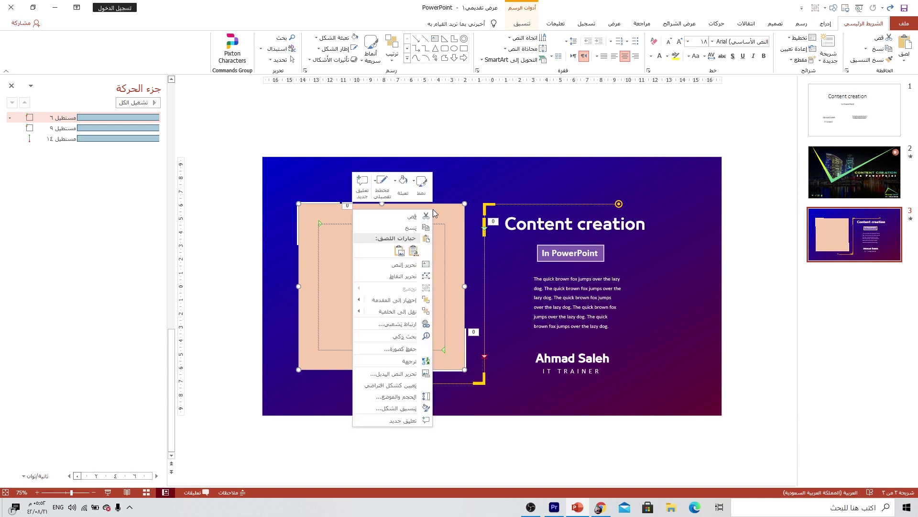
left_click(397, 408)
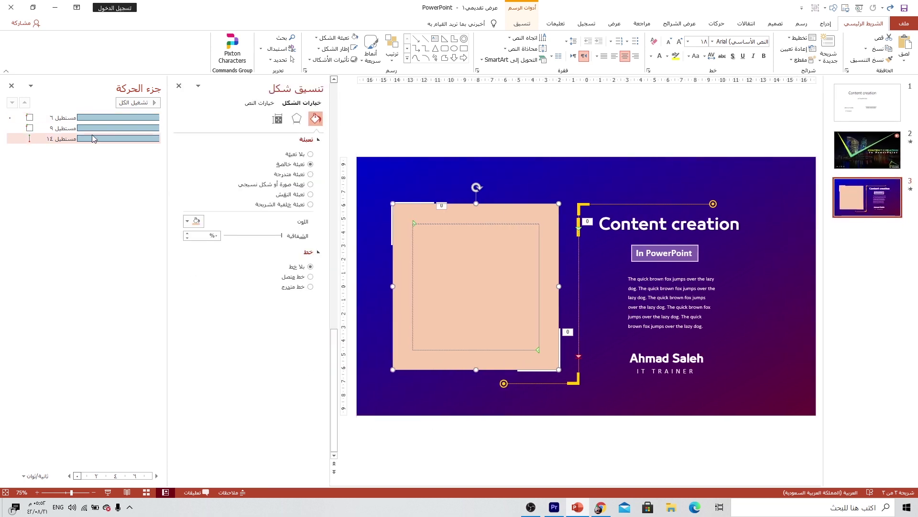
left_click(293, 184)
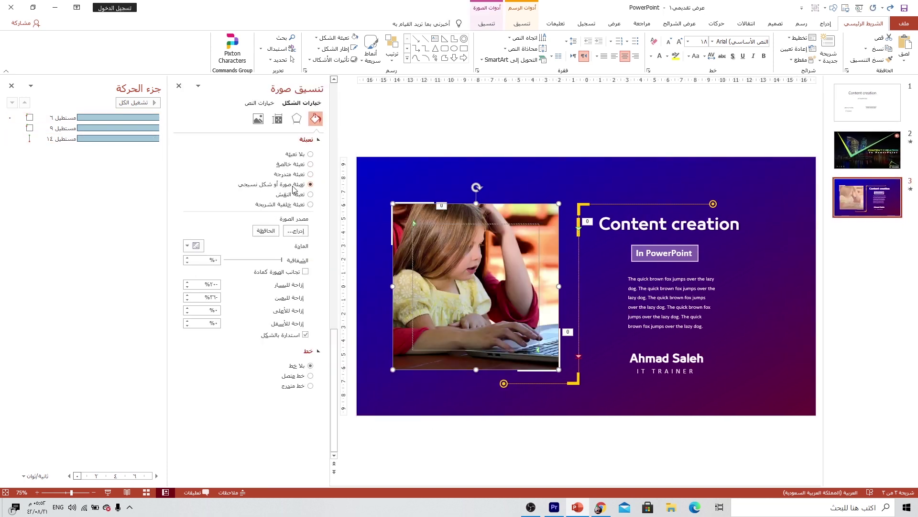
left_click(294, 230)
left_click(423, 249)
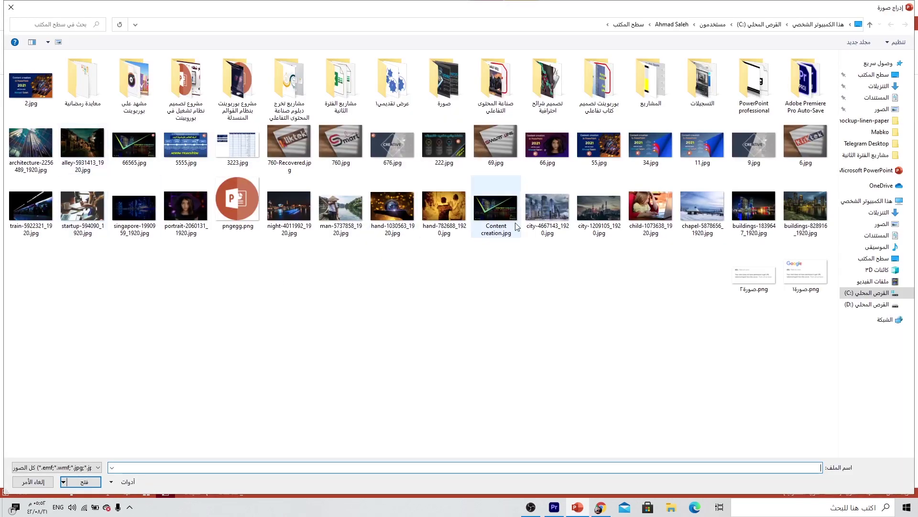
left_click(641, 210)
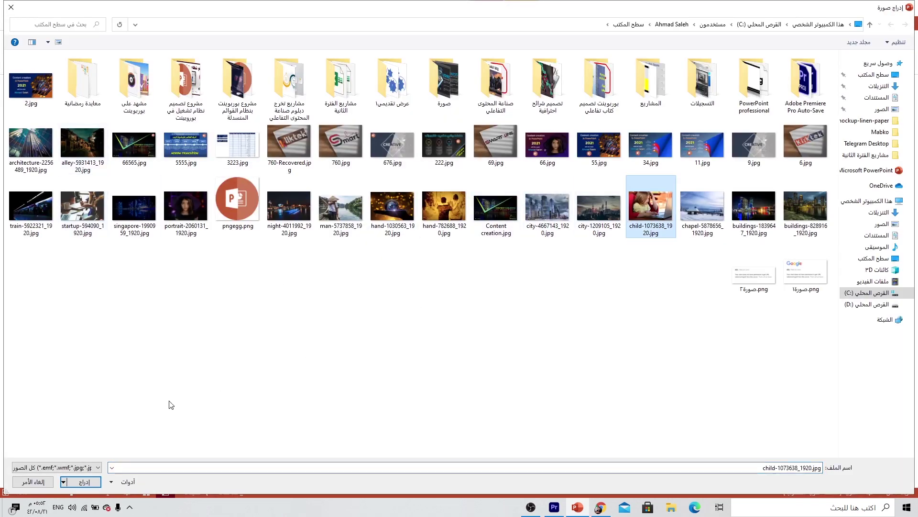
left_click(84, 482)
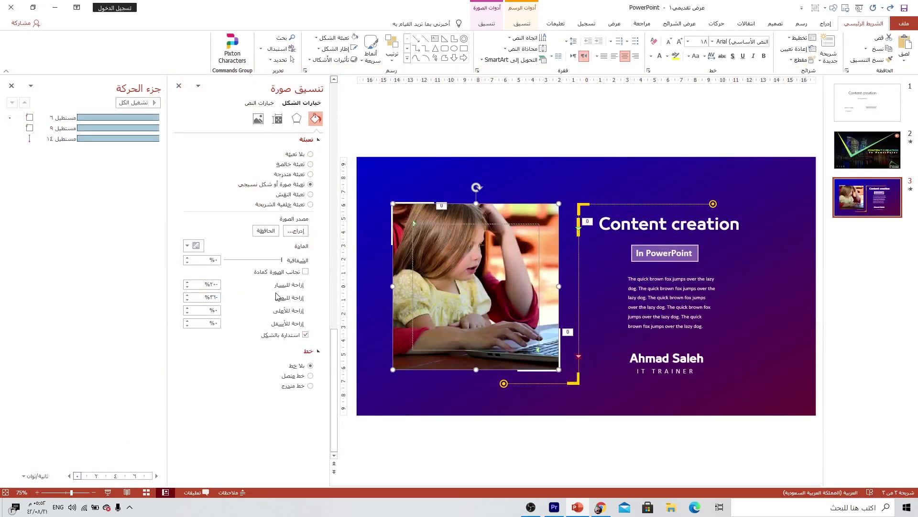
Step: Set the photo fill's left offset to -20% and right offset to -40%
left_click(187, 282)
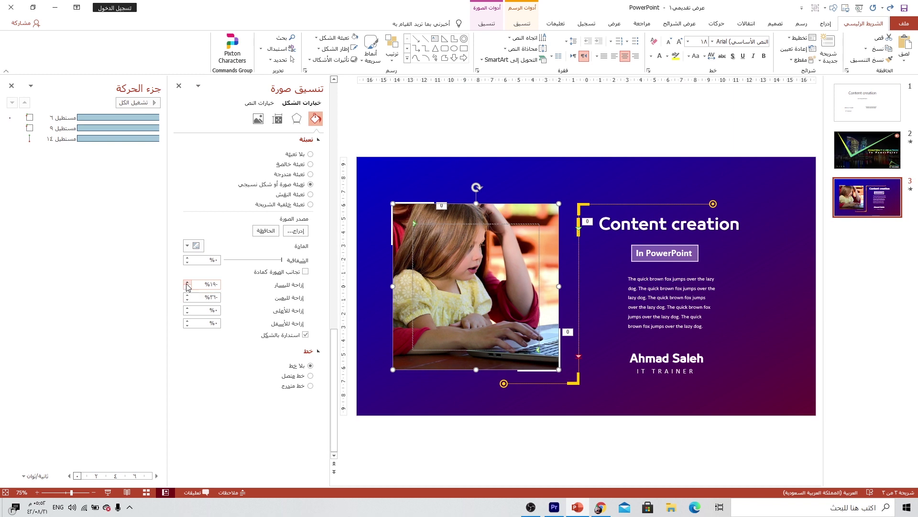
left_click(187, 283)
left_click(187, 283)
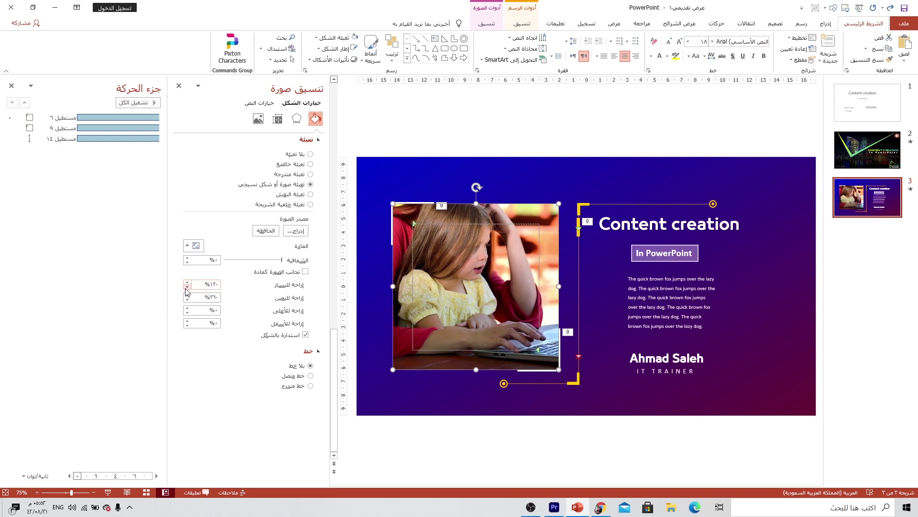
left_click(187, 289)
left_click(187, 289)
left_click(187, 289)
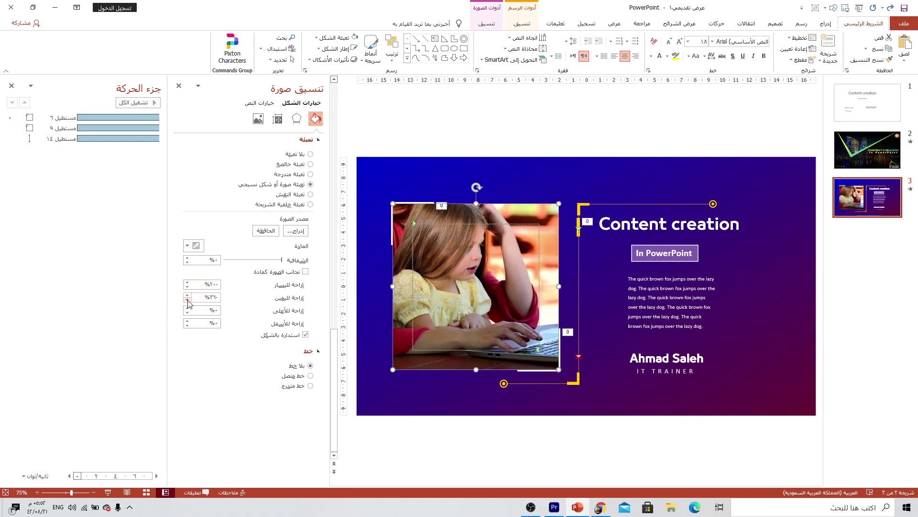
left_click(187, 301)
left_click(188, 300)
left_click(188, 301)
left_click(187, 300)
left_click(188, 300)
left_click(187, 300)
left_click(187, 300)
left_click(188, 300)
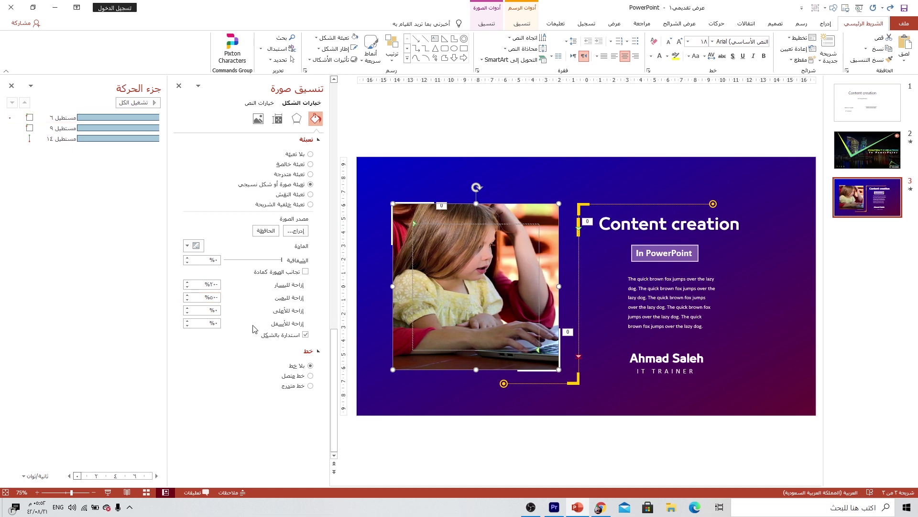
Step: Try a -10% bottom offset and a -10% top offset to show more of the laptop
left_click(187, 325)
left_click(188, 325)
left_click(188, 325)
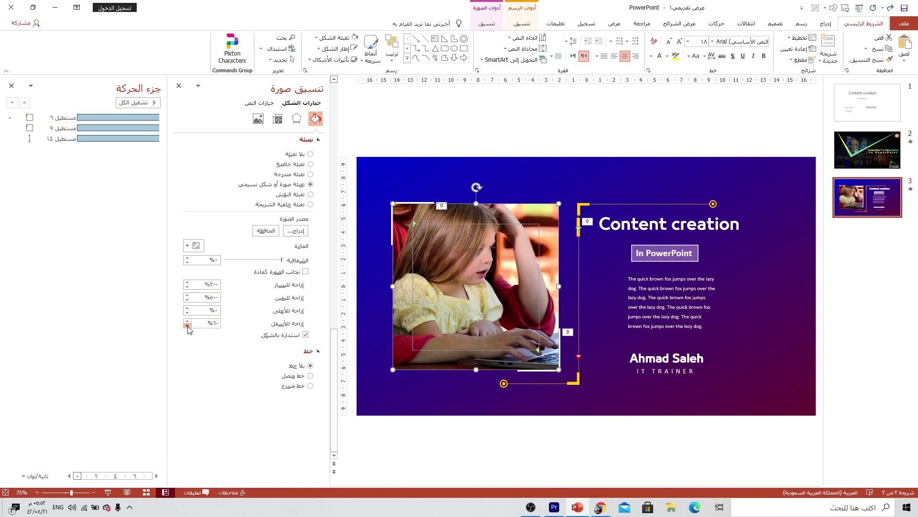
left_click(187, 325)
left_click(188, 325)
left_click(187, 313)
left_click(187, 312)
left_click(187, 312)
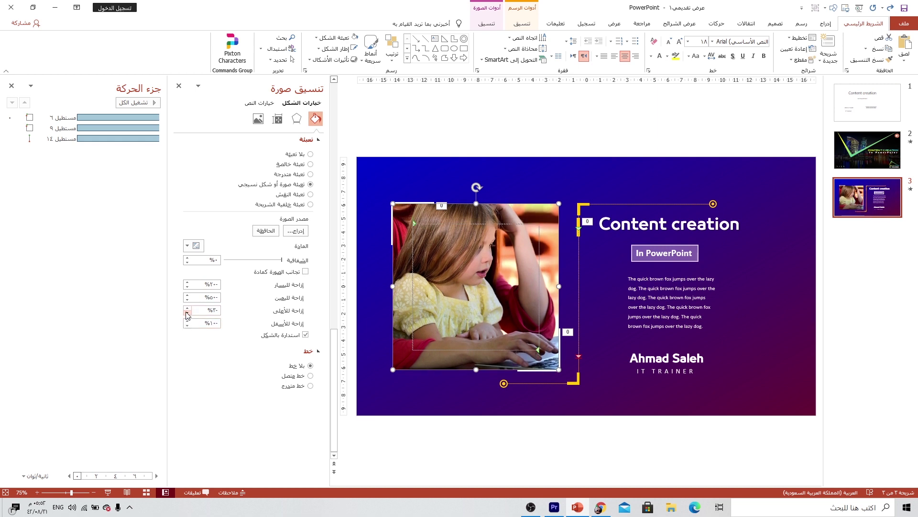
left_click(188, 312)
left_click(187, 312)
left_click(188, 309)
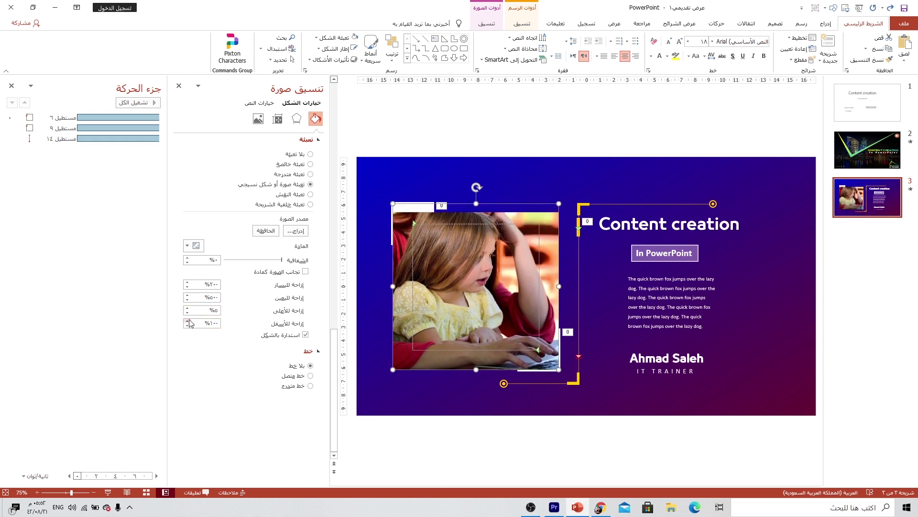
Step: Settle on a 0% top offset and -3% bottom offset, then select the gradient background rectangle
left_click(187, 312)
left_click(188, 312)
left_click(188, 313)
left_click(187, 312)
left_click(188, 312)
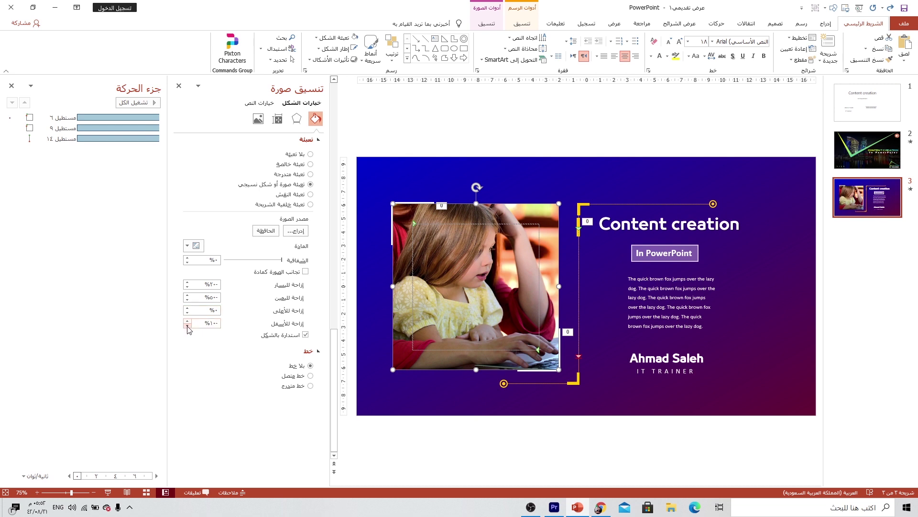
left_click(188, 326)
left_click(188, 321)
left_click(187, 321)
left_click(187, 321)
left_click(188, 321)
left_click(188, 321)
left_click(188, 321)
left_click(188, 322)
left_click(188, 322)
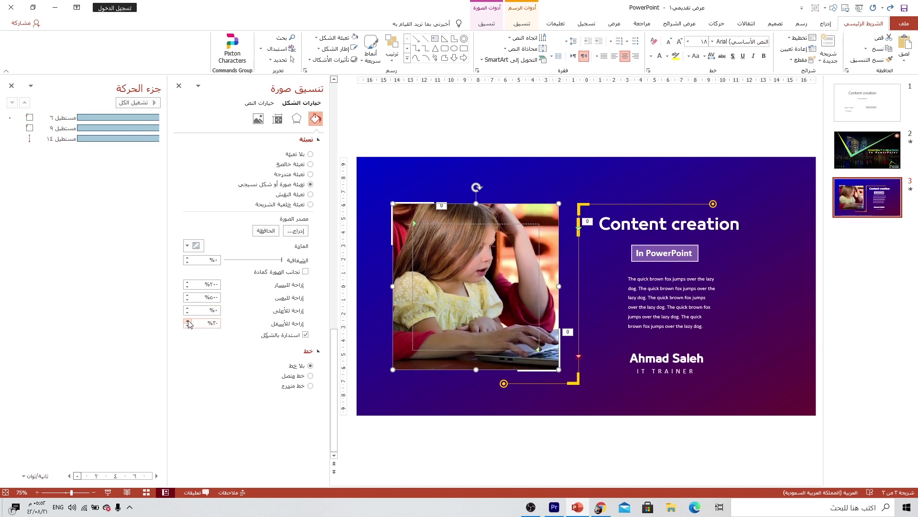
left_click(536, 282)
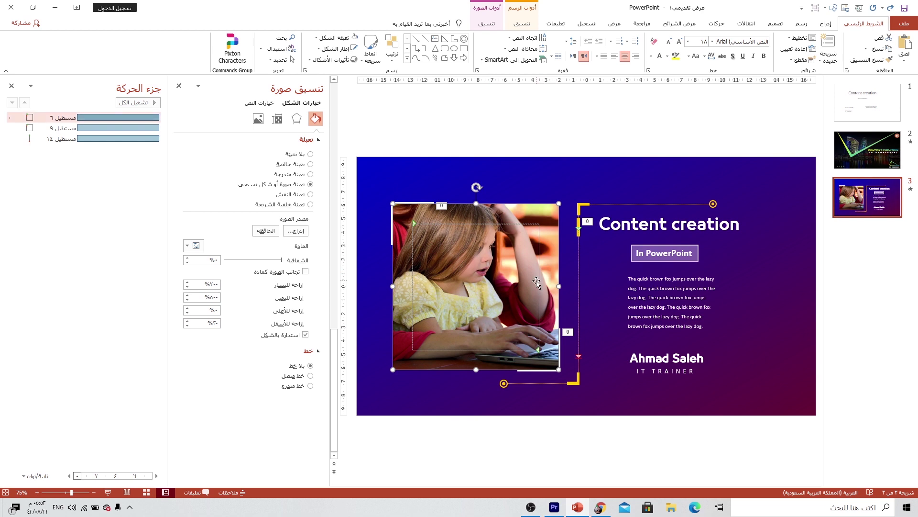
left_click(762, 291)
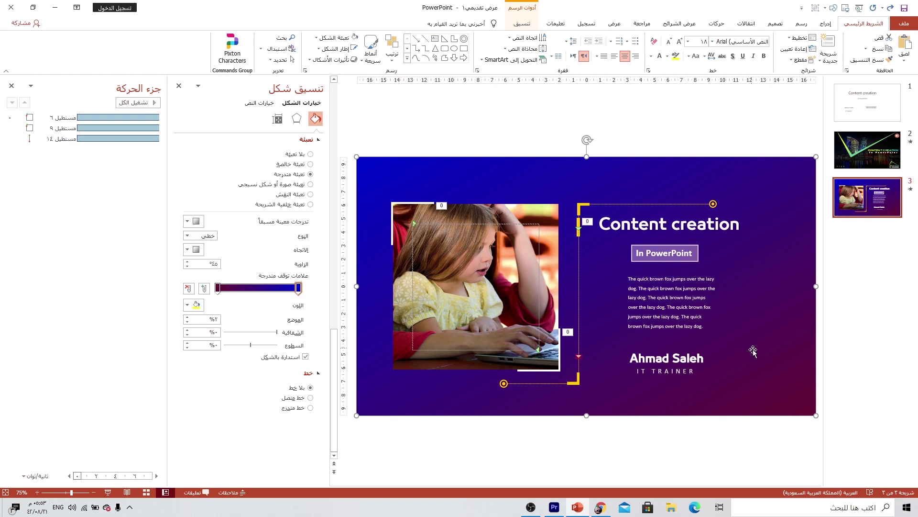
Step: Set the right gradient stop to 0% and the left stop to 50% transparency, then preview the slide show
left_click(298, 288)
left_click_drag(276, 331, 253, 332)
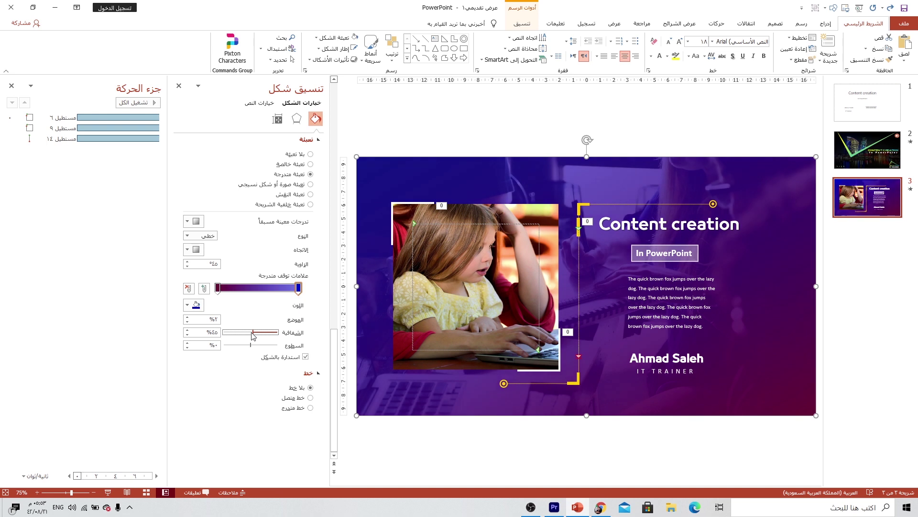
double_click(210, 332)
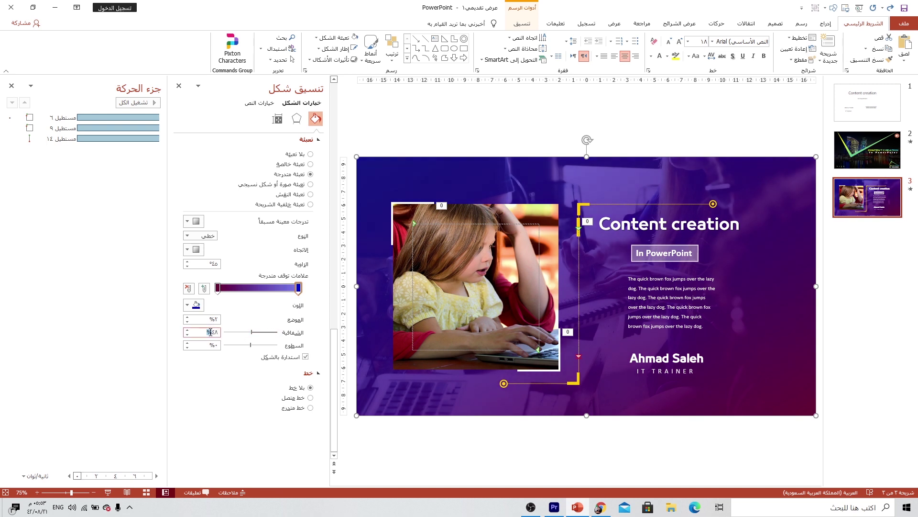
type("0")
left_click(217, 288)
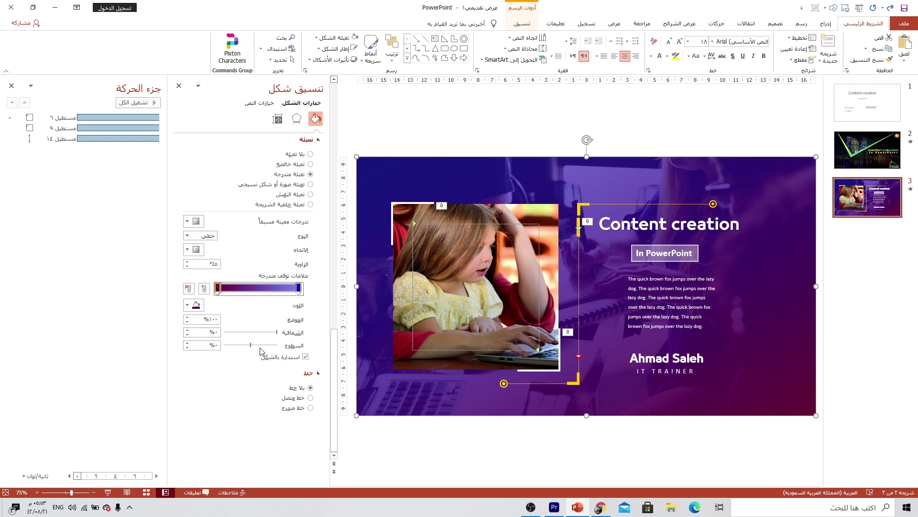
double_click(213, 330)
type("50")
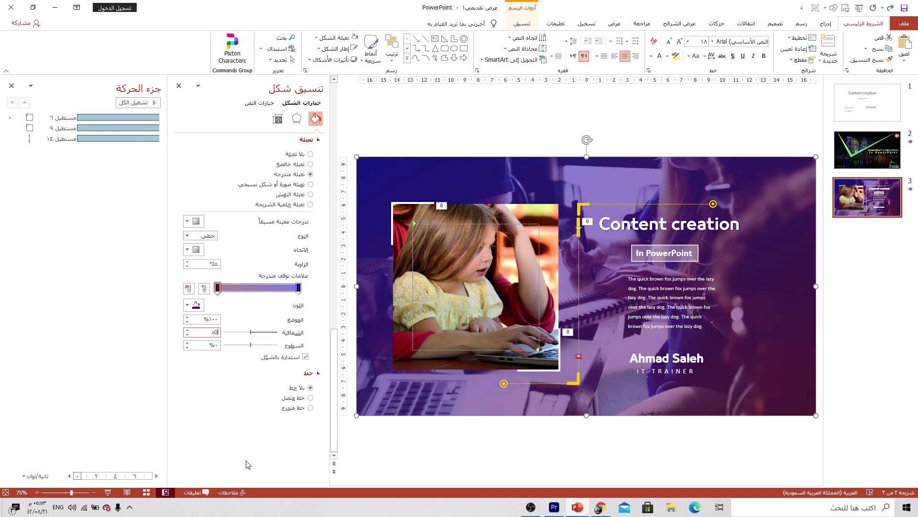
left_click(118, 491)
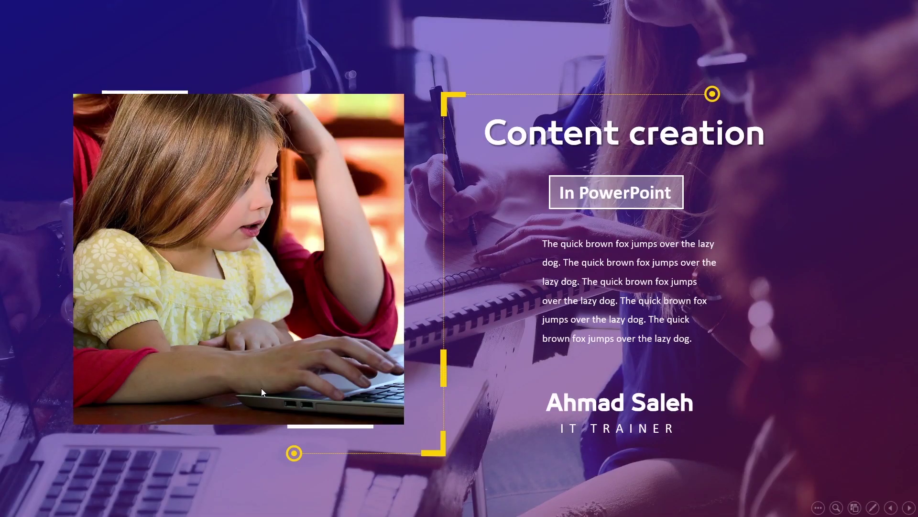
key("Escape")
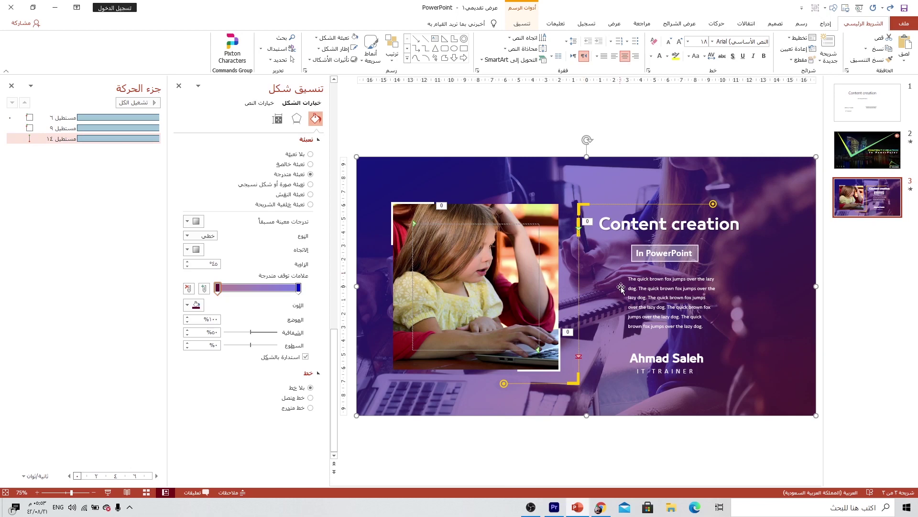
Step: Apply Fly In to the title, text, frame lines, brackets and targets, excluding the small rectangle
scroll(626, 289, "down", 1, "ctrl")
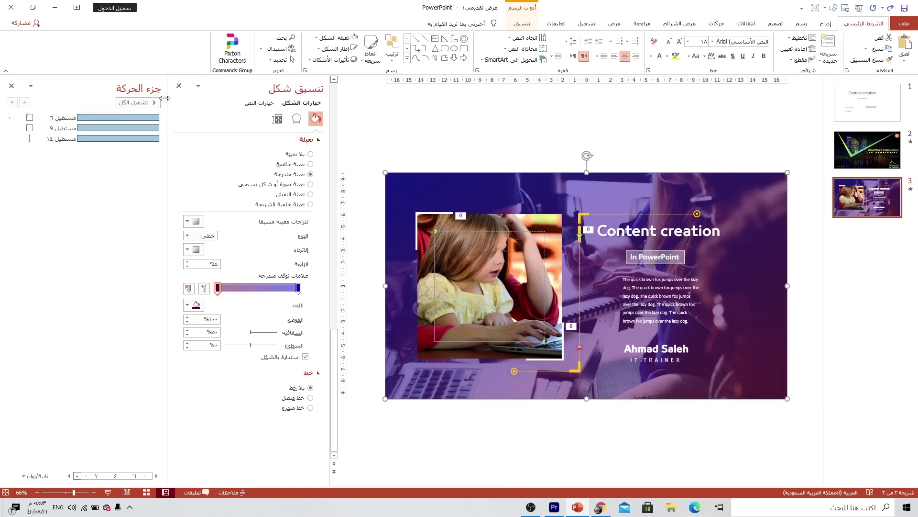
left_click(178, 87)
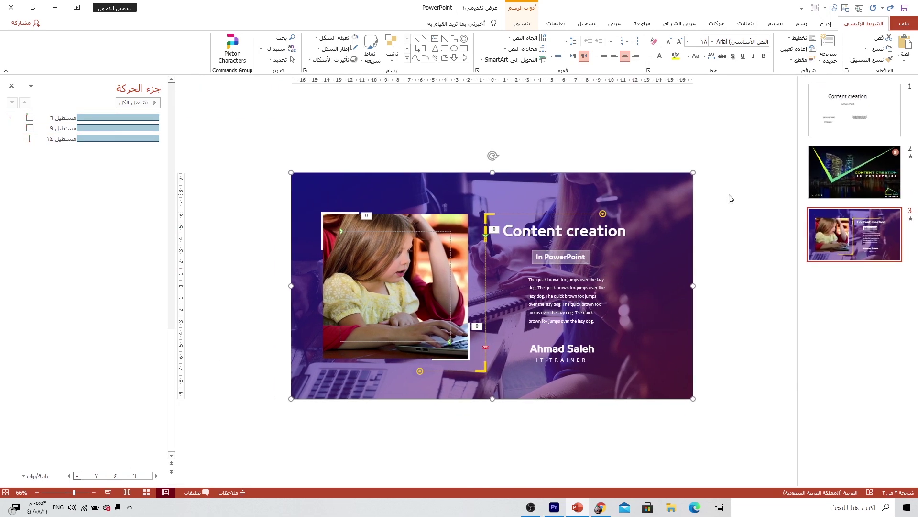
left_click_drag(730, 147, 409, 417)
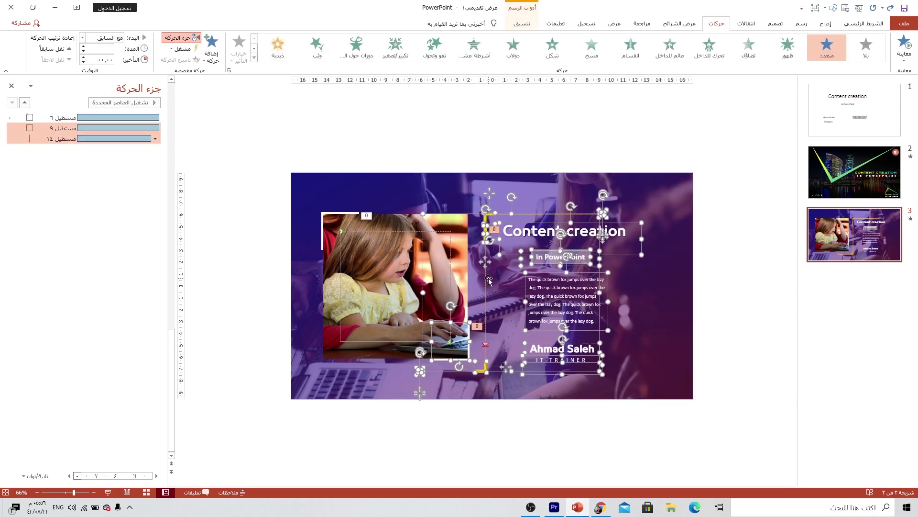
scroll(493, 279, "up", 4, "ctrl")
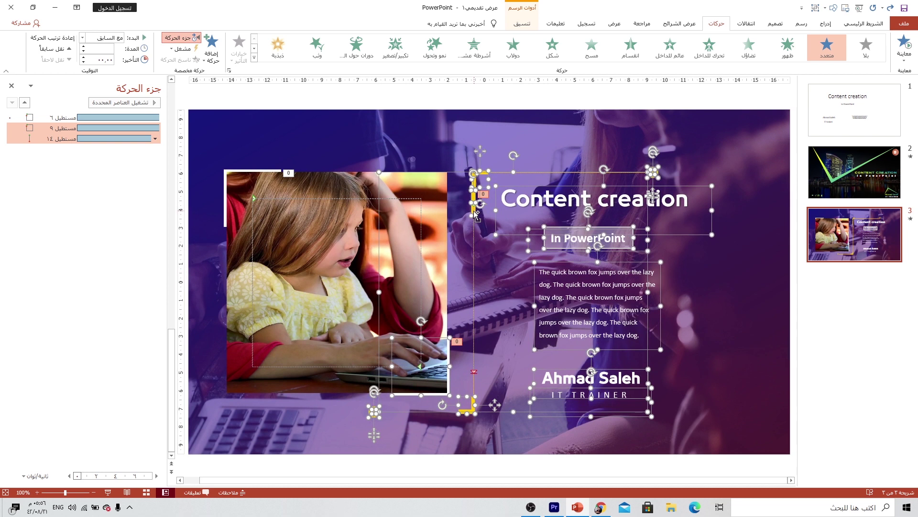
left_click(475, 216)
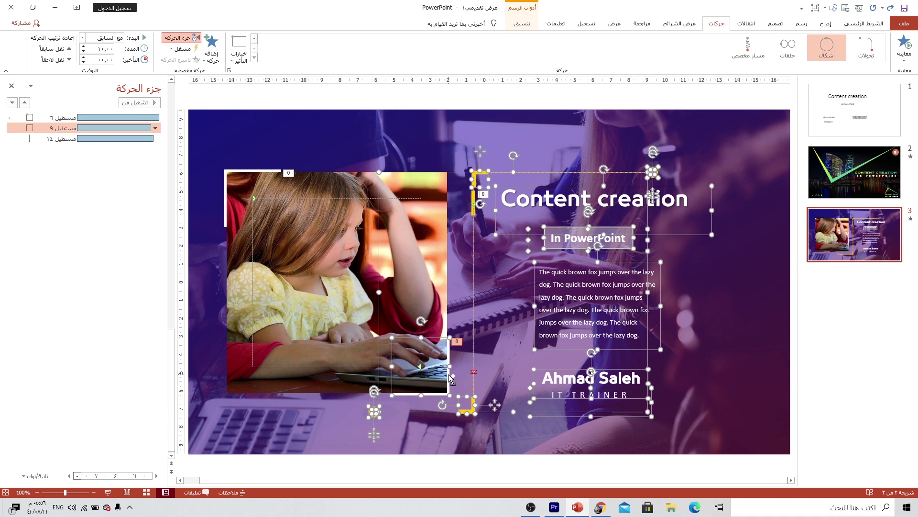
left_click(450, 374, "shift")
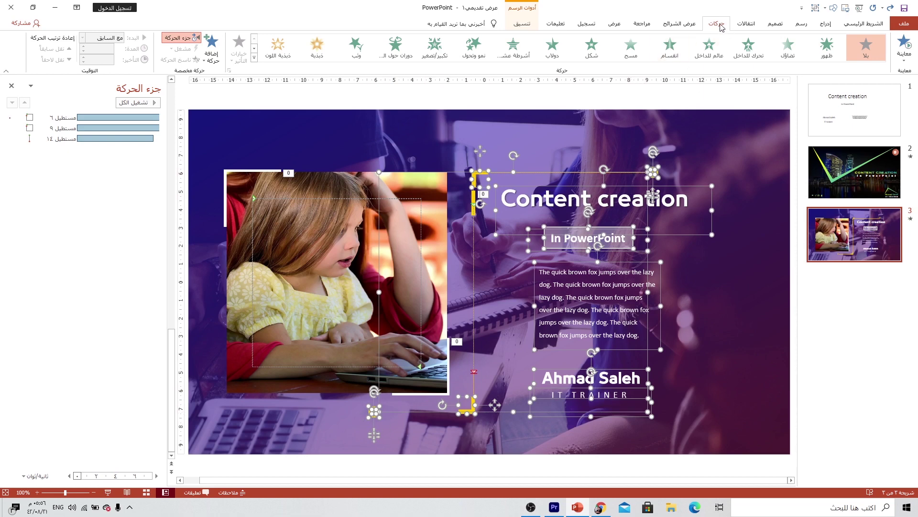
left_click(749, 48)
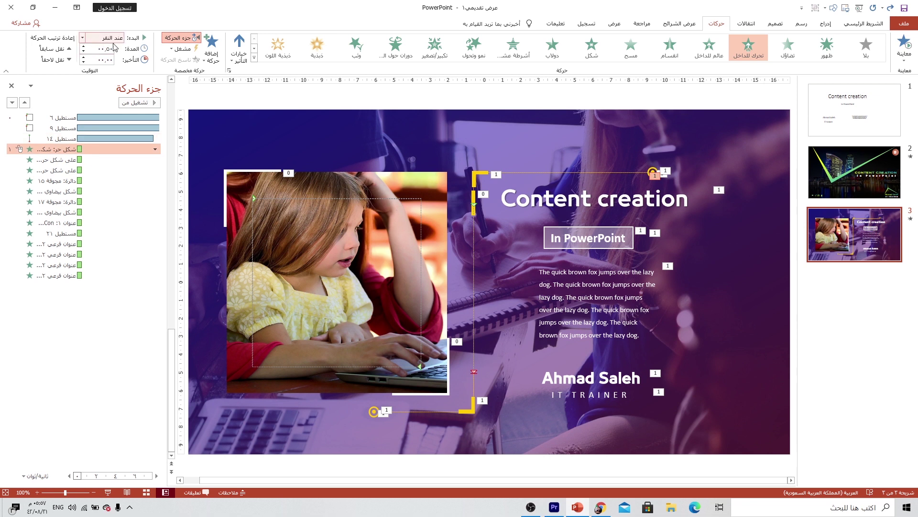
Step: Set all animations to start With Previous with a 01.00 duration
left_click(83, 38)
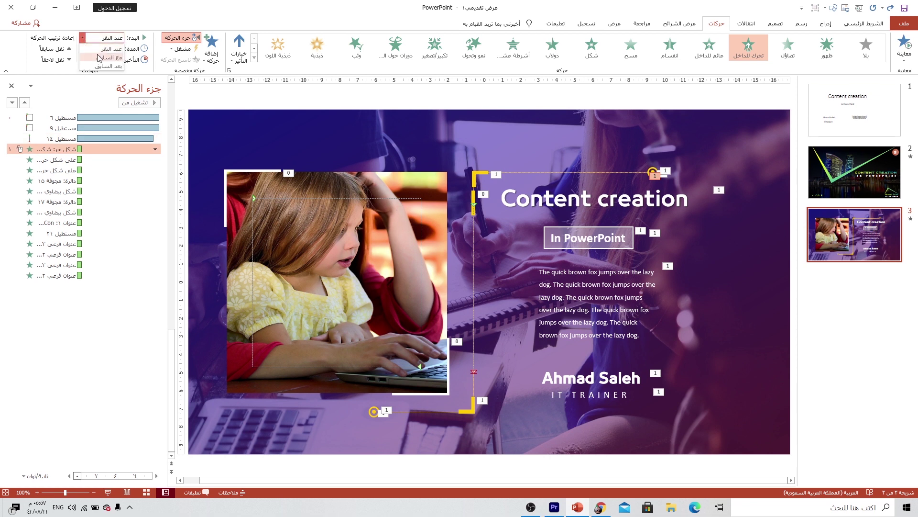
left_click(99, 58)
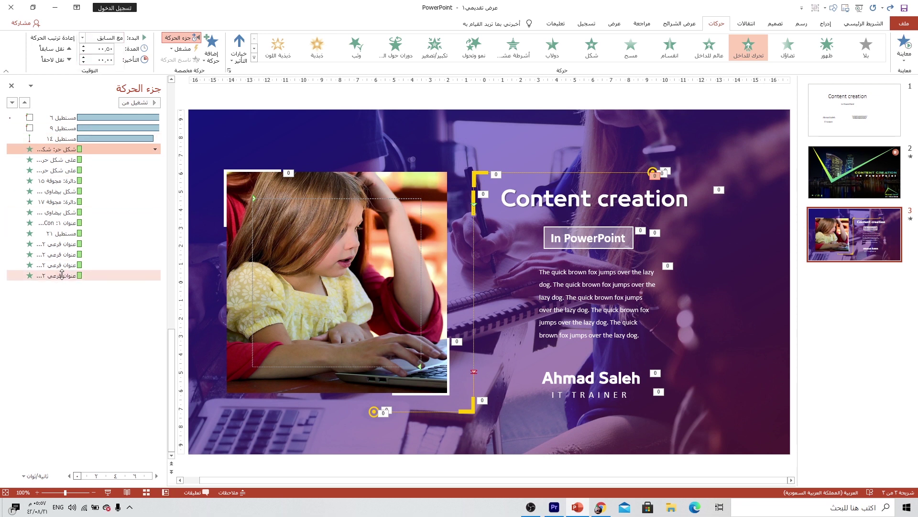
left_click(95, 275, "shift")
left_click(83, 46)
left_click(84, 46)
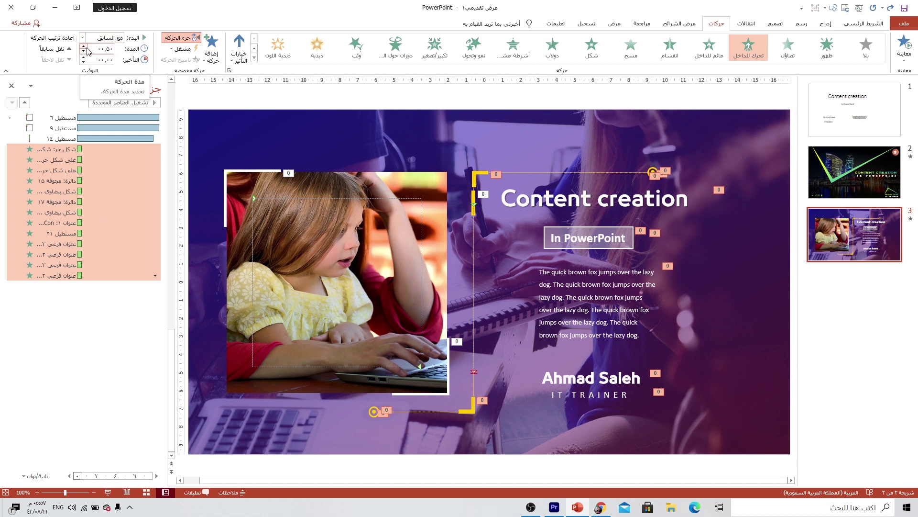
Step: Give each animation from the second onward a progressively larger delay so they cascade
left_click(95, 310)
left_click(101, 161)
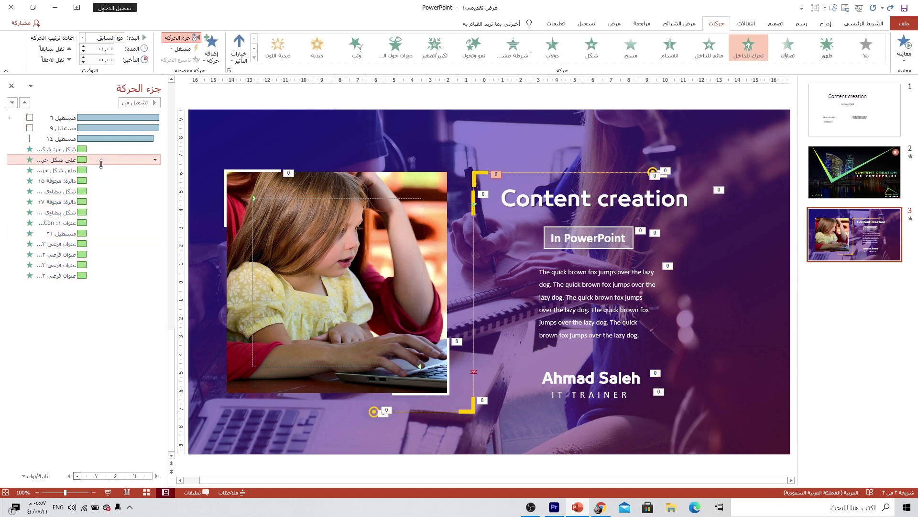
left_click(84, 57)
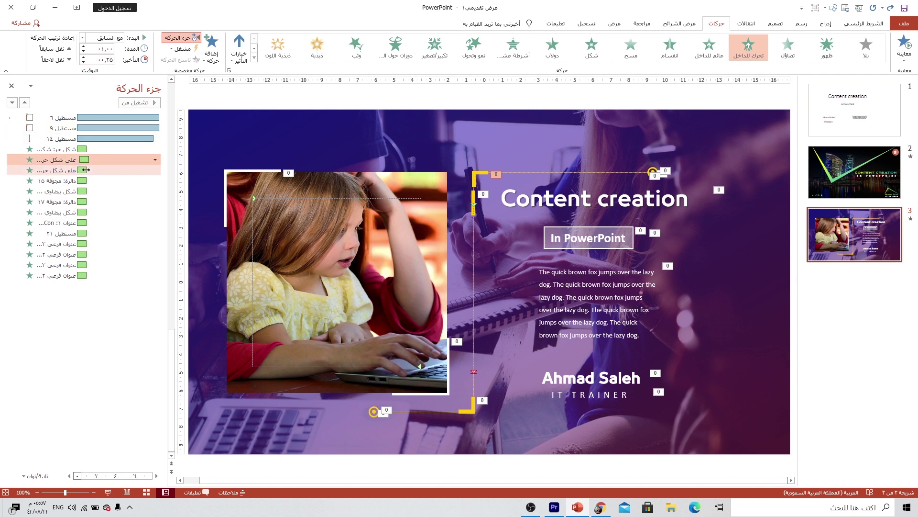
left_click(85, 57)
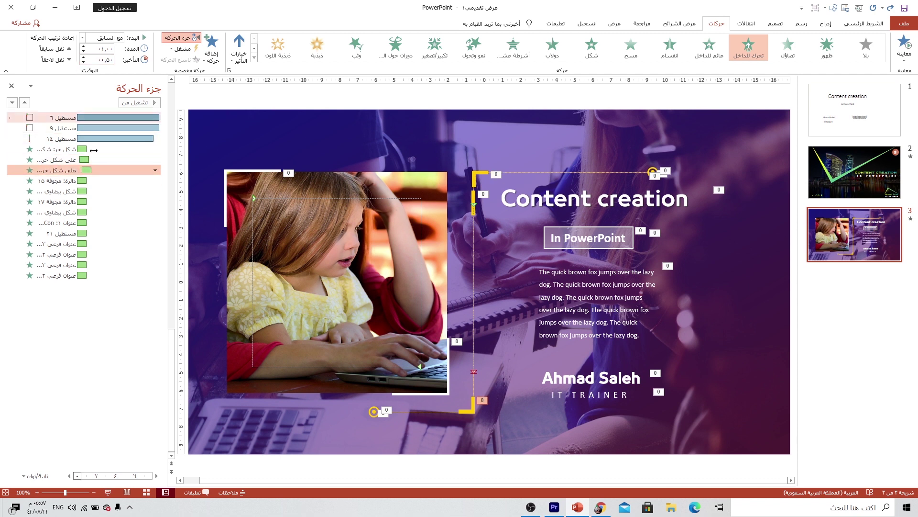
left_click(83, 59)
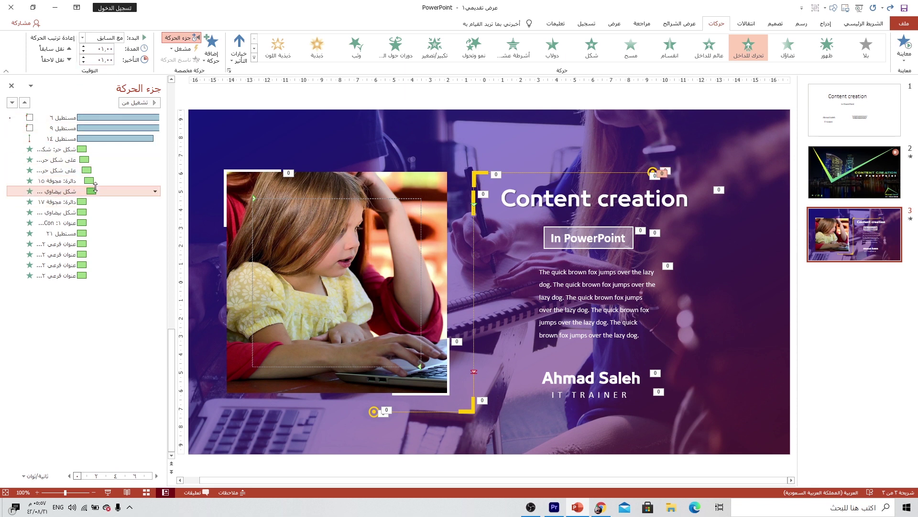
key("Down")
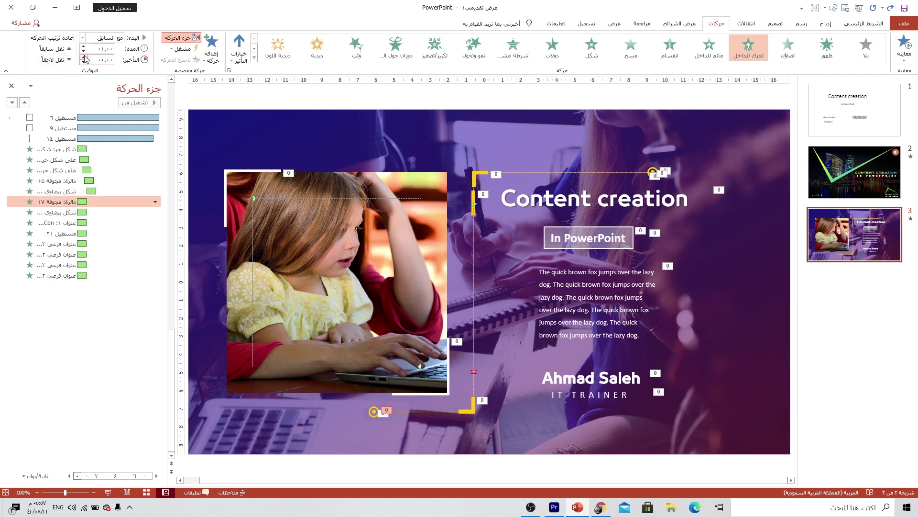
left_click(94, 212)
key("Down")
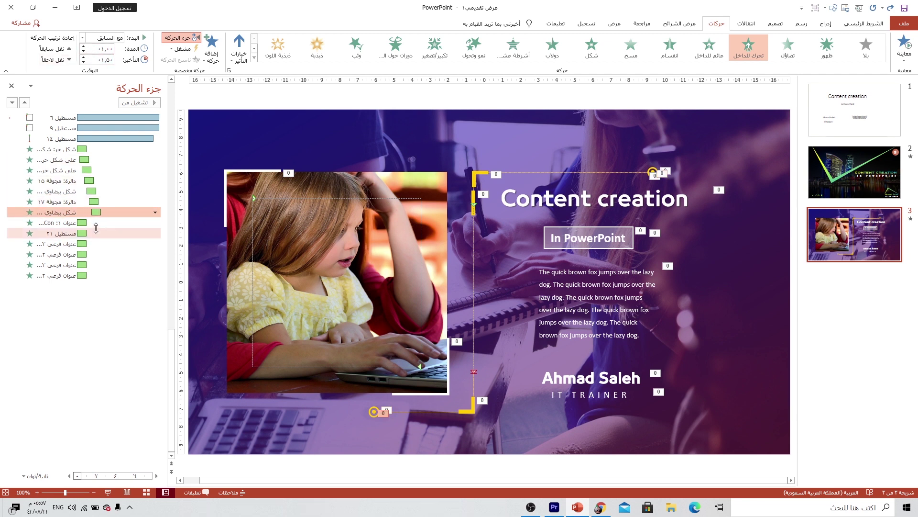
key("Down")
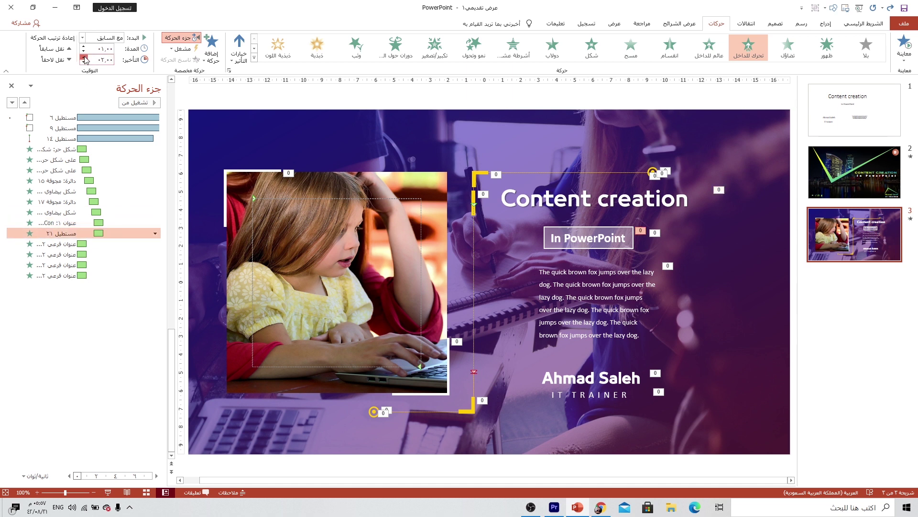
key("Down")
key("Down")
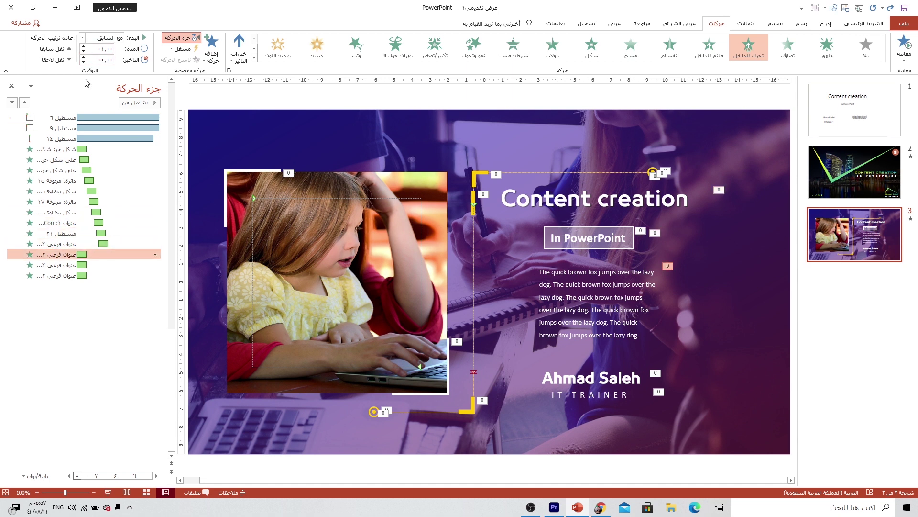
key("Down")
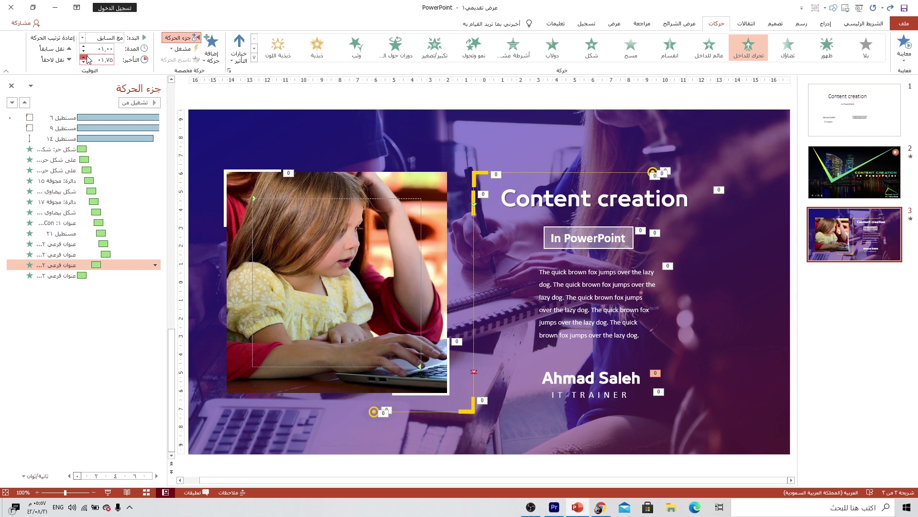
key("Down")
left_click(84, 57)
left_click(84, 56)
left_click(129, 339)
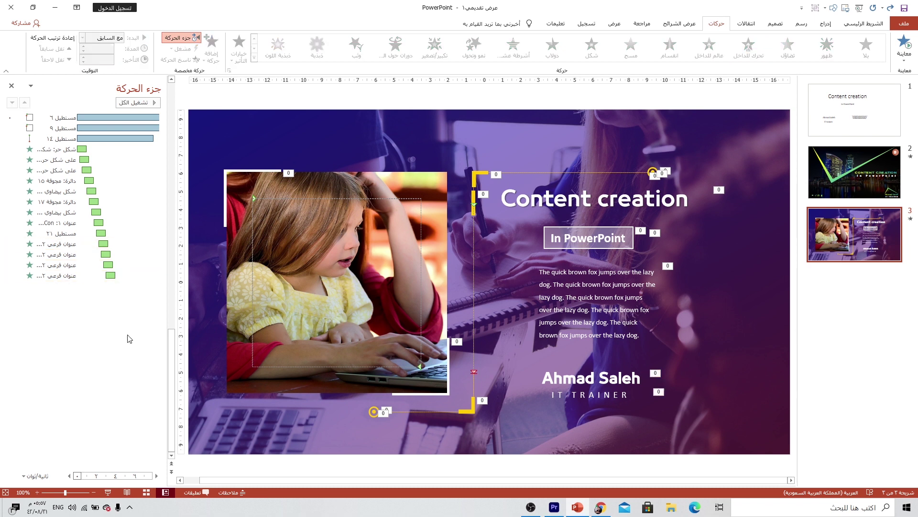
left_click(110, 492)
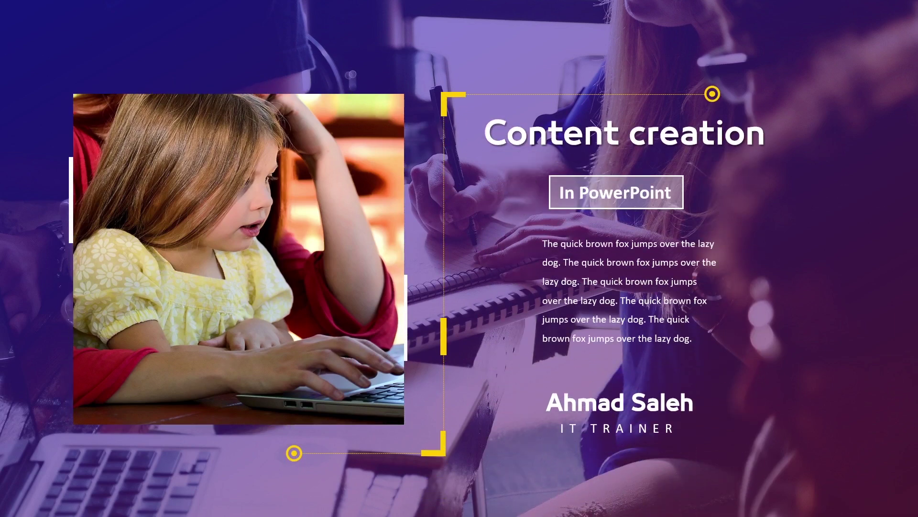
key("Escape")
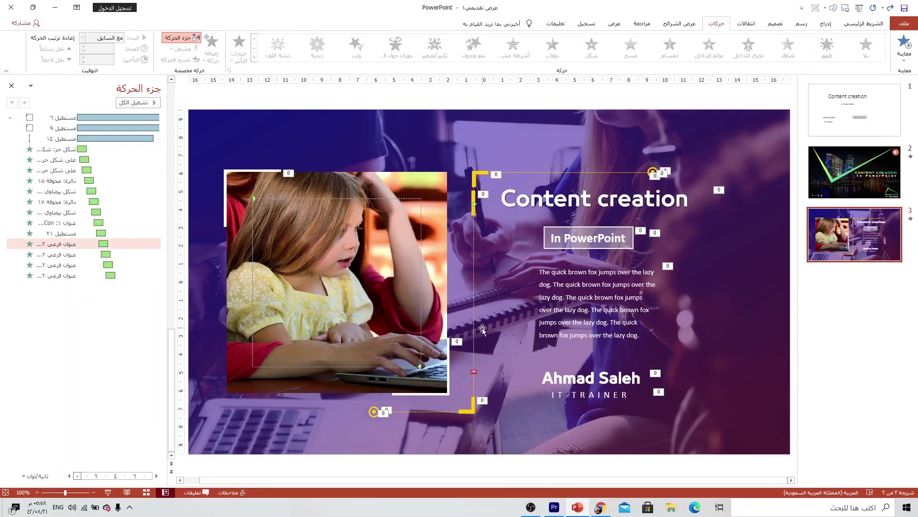
scroll(483, 327, "down", 3, "ctrl")
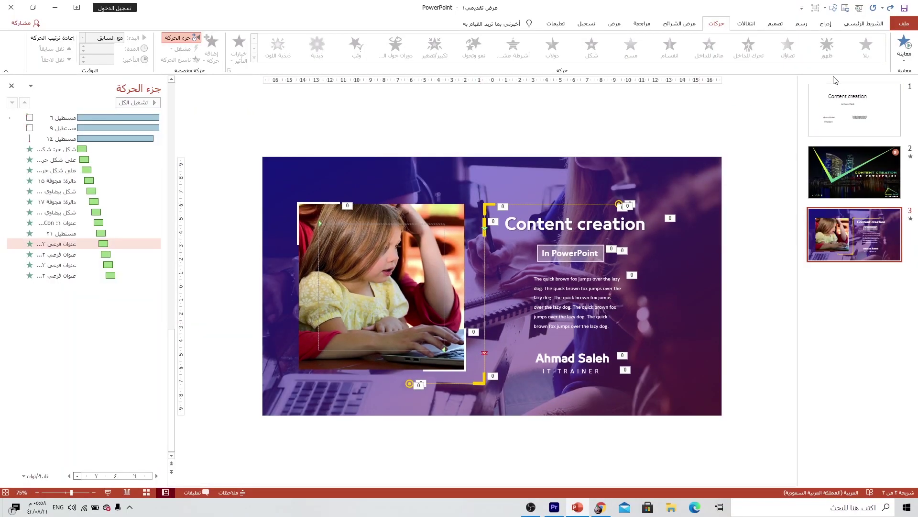
left_click(826, 23)
Step: Draw a parallelogram over the slide's left side spanning the full slide height
left_click(766, 55)
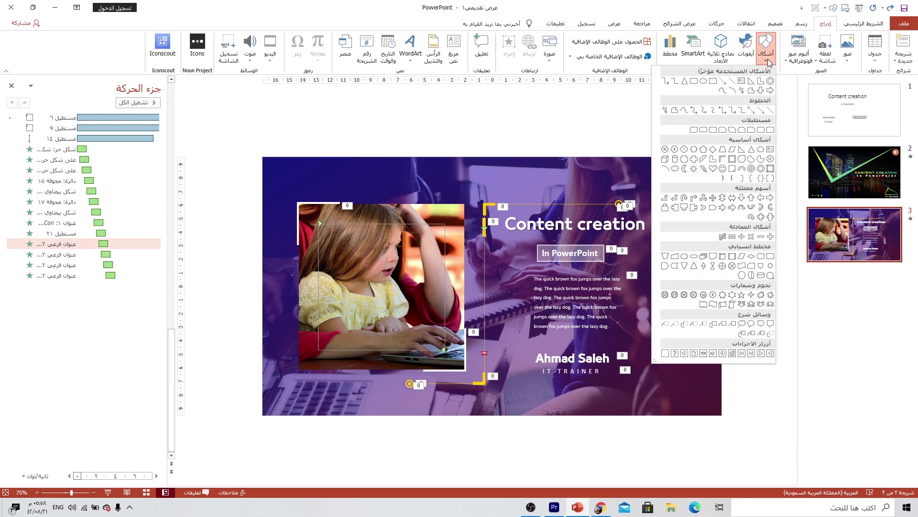
left_click(732, 150)
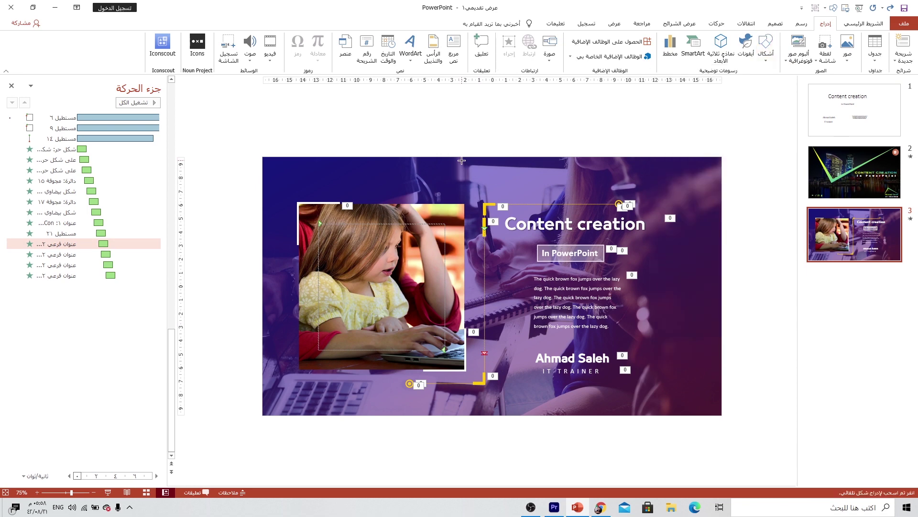
left_click_drag(461, 161, 317, 416)
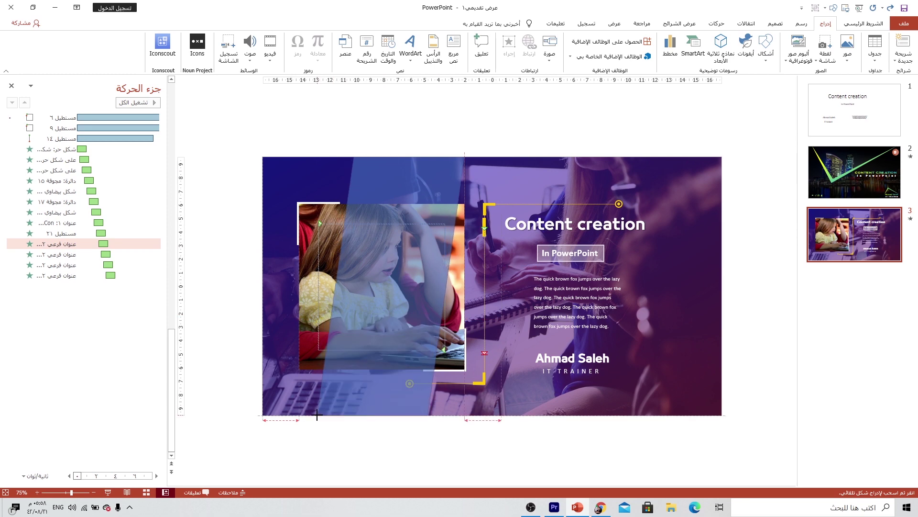
left_click_drag(317, 416, 275, 433)
left_click_drag(370, 432, 373, 416)
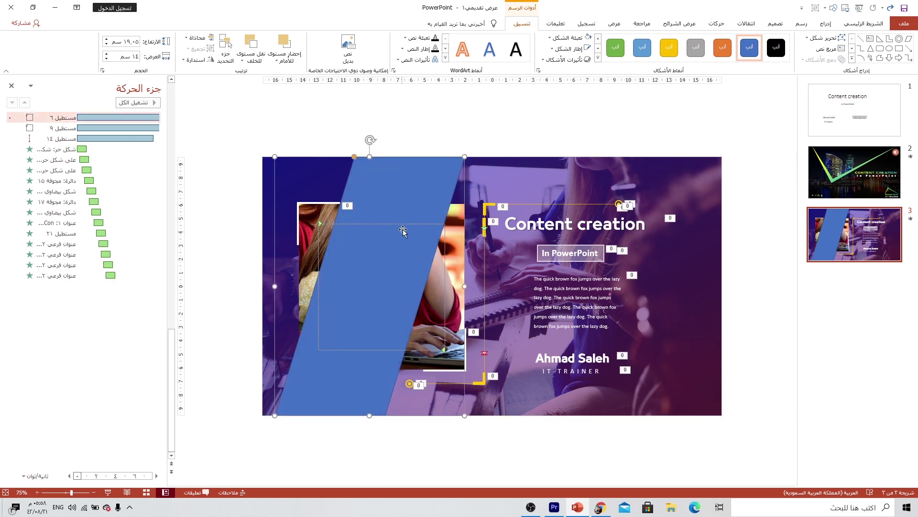
Step: Fill the parallelogram with white
left_click(570, 37)
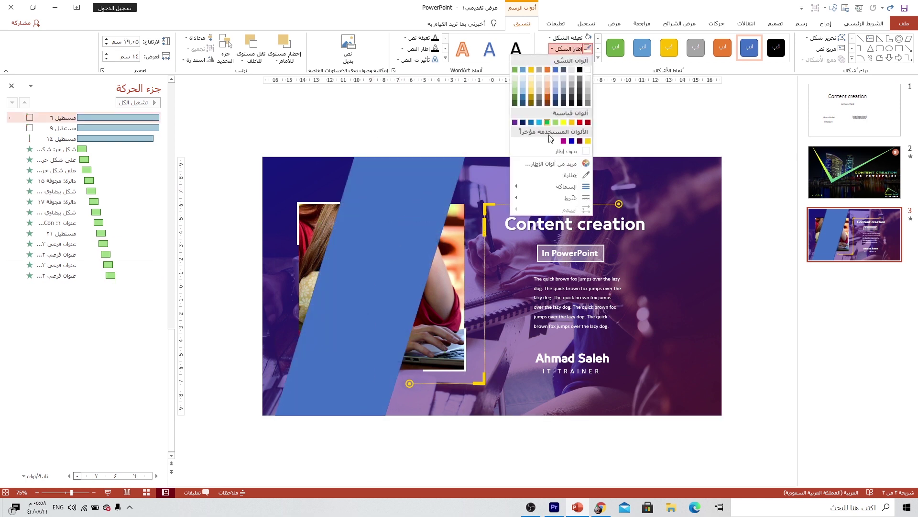
left_click(558, 154)
left_click(430, 201)
left_click(569, 37)
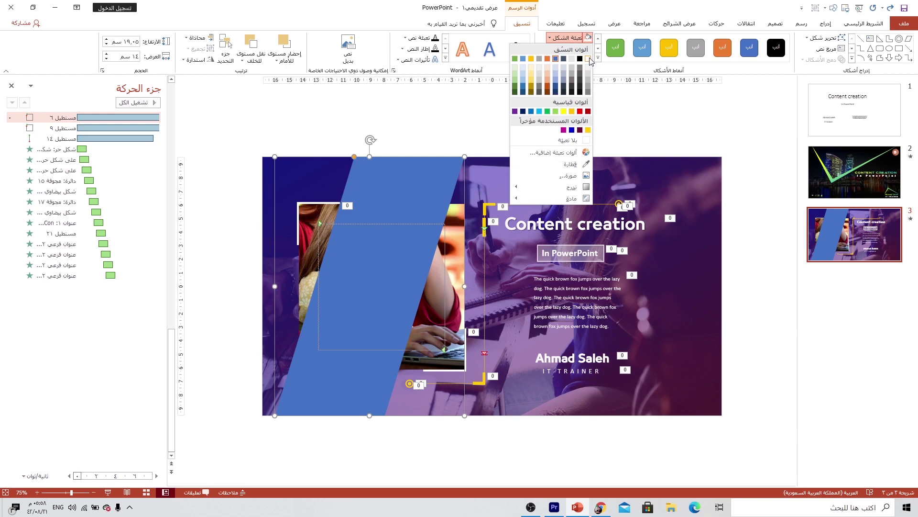
left_click(588, 58)
Step: Make the white parallelogram about 50% transparent via Format Shape
right_click(388, 193)
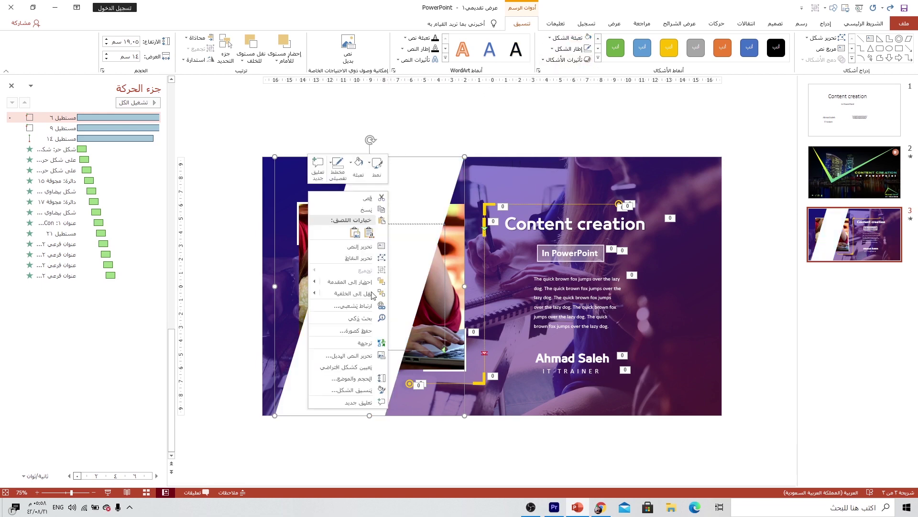
left_click(350, 390)
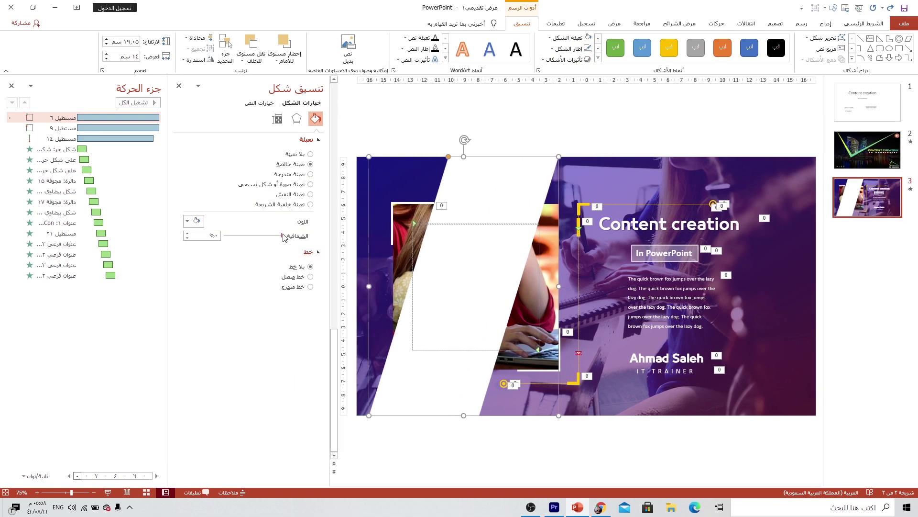
left_click_drag(282, 235, 248, 235)
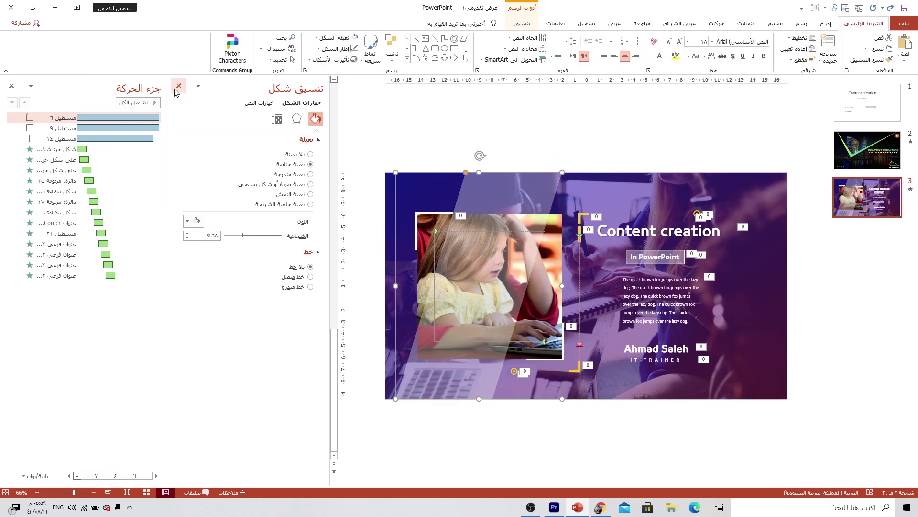
left_click(177, 87)
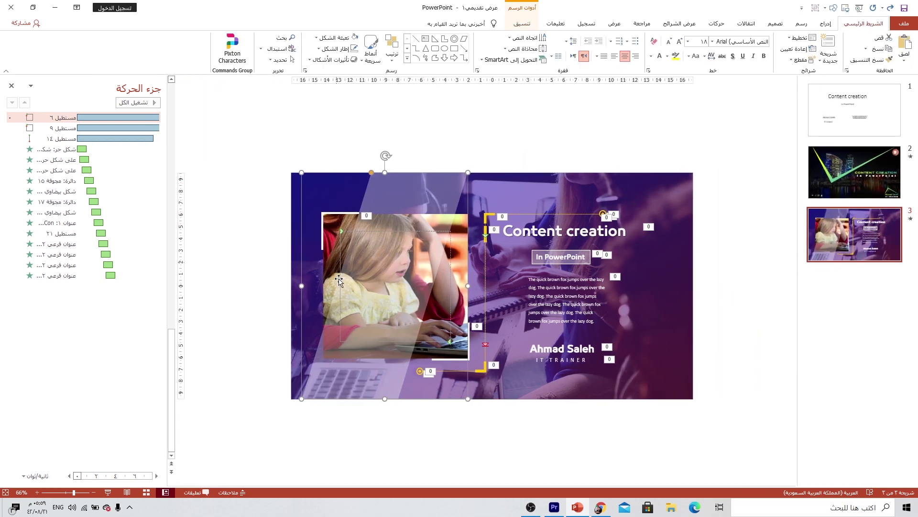
Step: Move the translucent parallelogram left until it sits just past the slide's left edge
left_click_drag(303, 286, 255, 286)
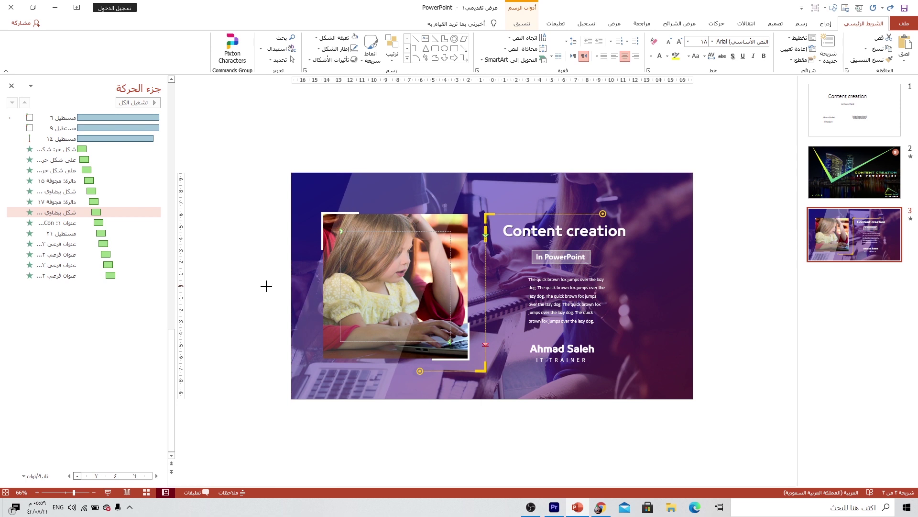
mouse_move(339, 286)
left_mouse_down()
mouse_move(359, 284)
mouse_move(246, 286)
left_mouse_up()
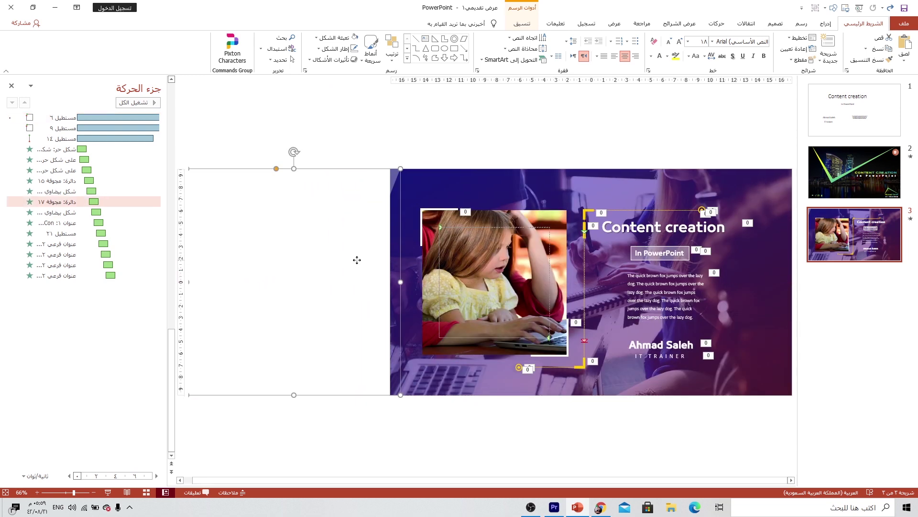
left_click_drag(357, 260, 321, 266)
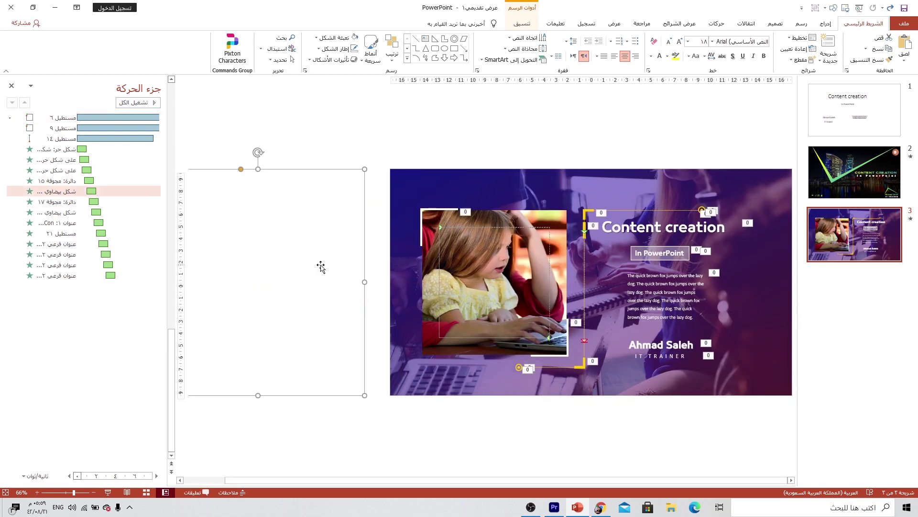
Step: Set the Office Theme to Black under File > Account and return to slide 3
left_click(904, 23)
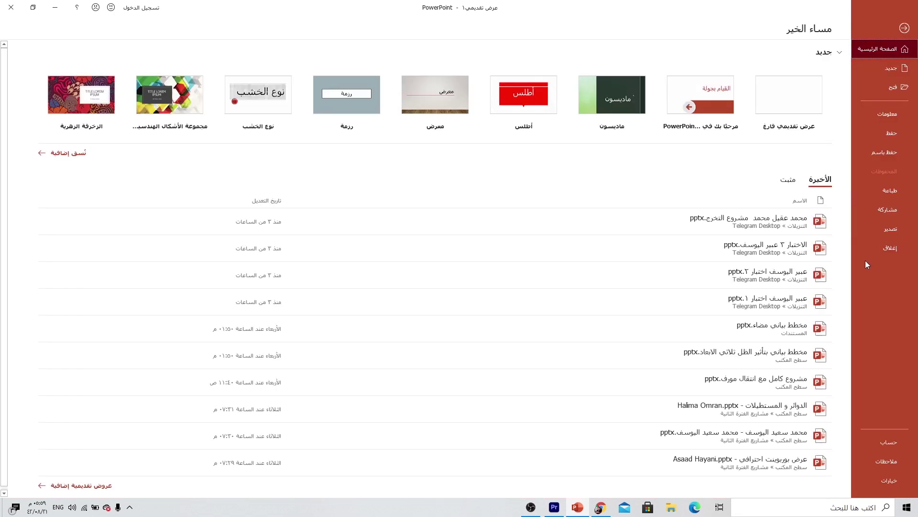
left_click(889, 442)
left_click(777, 93)
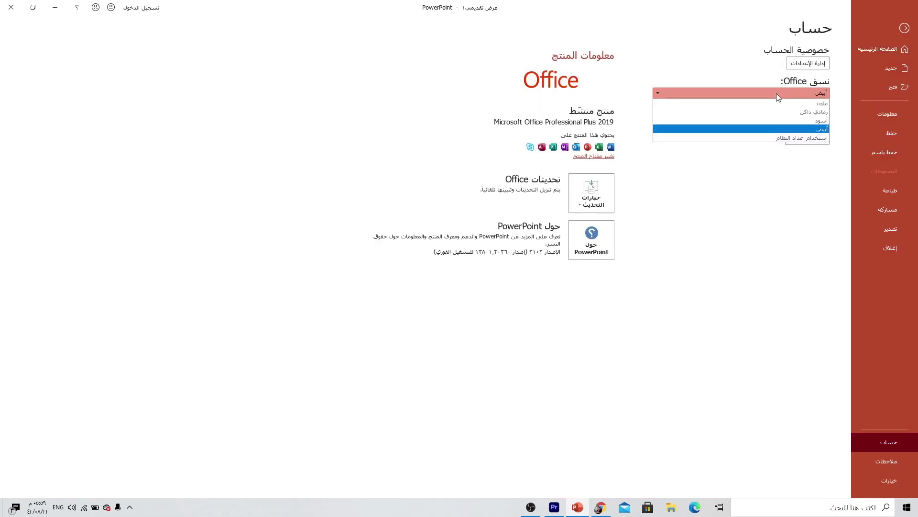
left_click(799, 121)
left_click(904, 28)
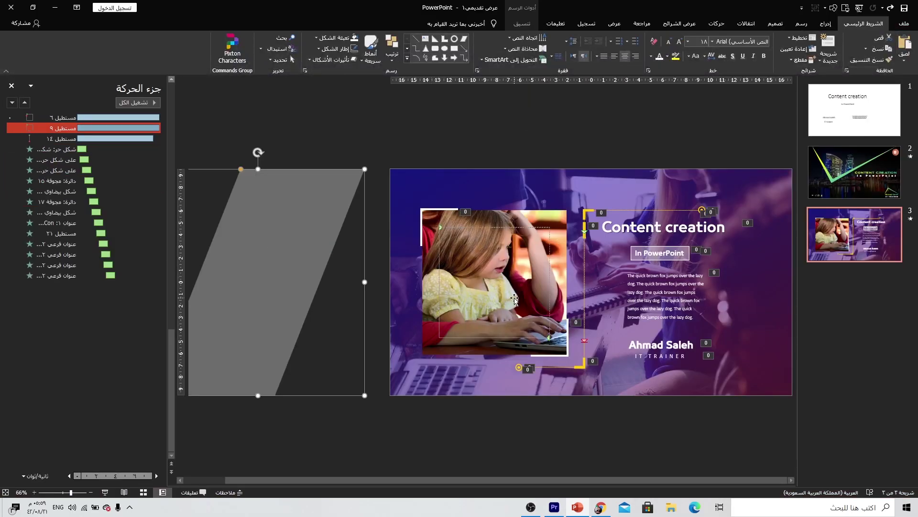
Step: Duplicate the grey parallelogram to the right of the slide and select the left one
scroll(317, 265, "down", 2)
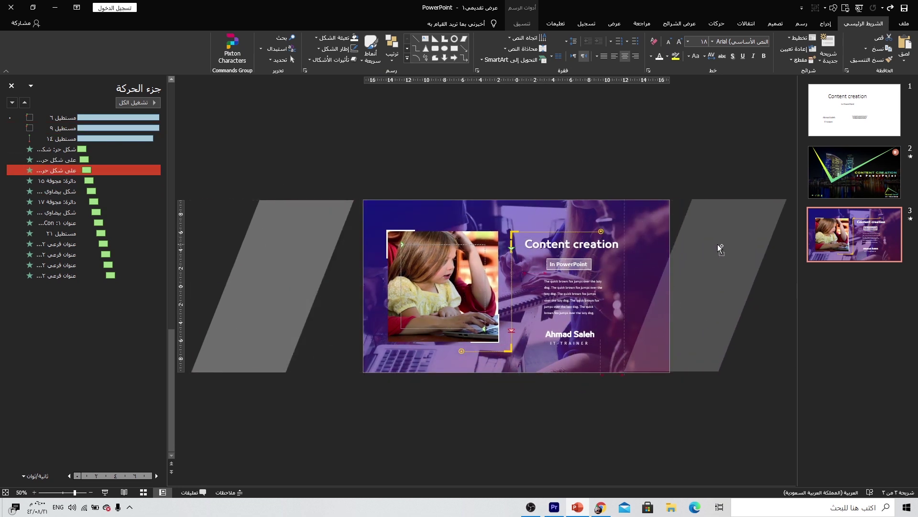
left_click_drag(719, 252, 732, 274)
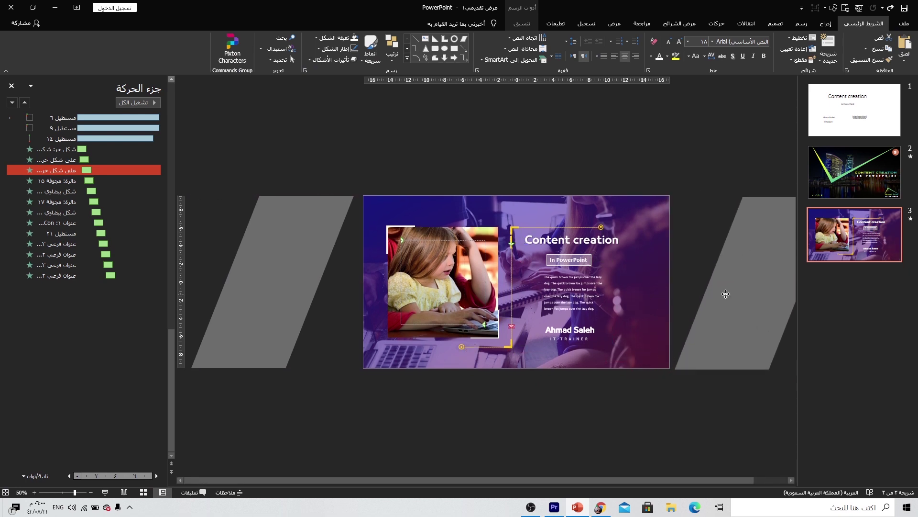
left_click(725, 294)
left_click(260, 289)
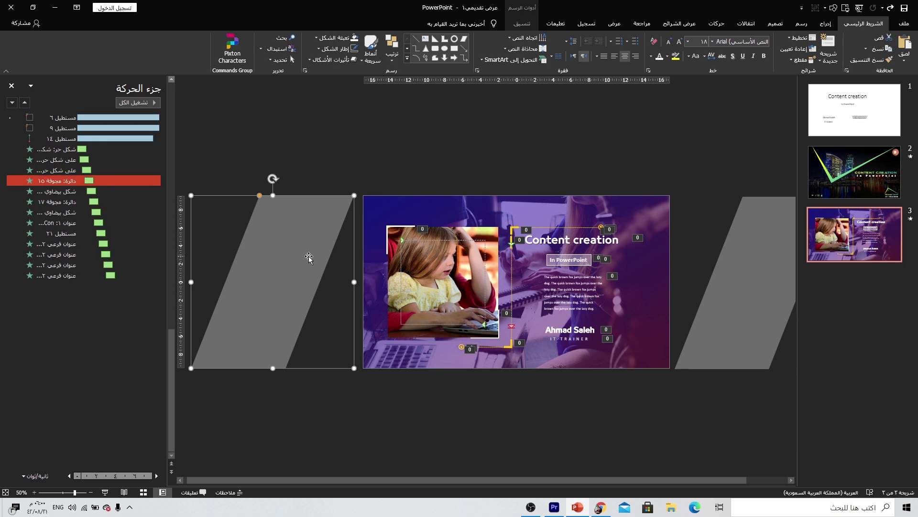
Step: Give the left parallelogram a Lines motion path to the Right, stretched across the slide
left_click(720, 23)
left_click(255, 58)
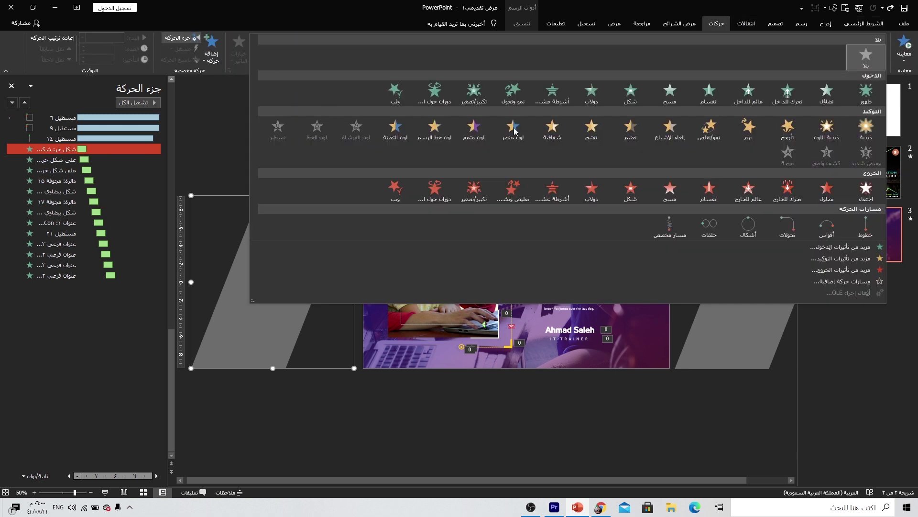
left_click(866, 229)
left_click(229, 60)
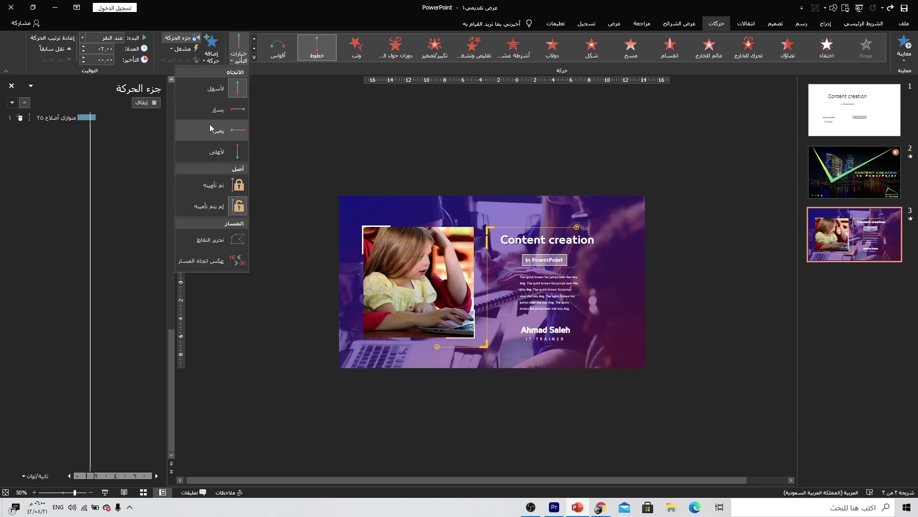
left_click(209, 126)
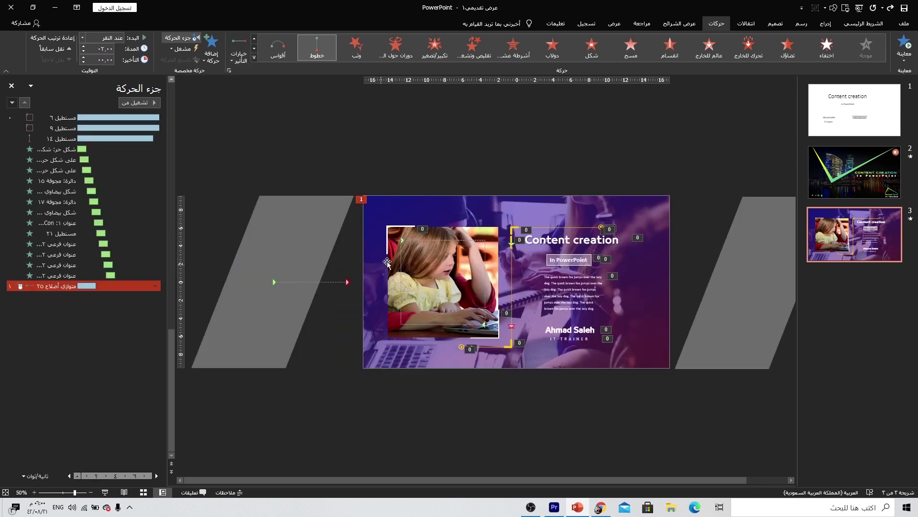
left_click(347, 282)
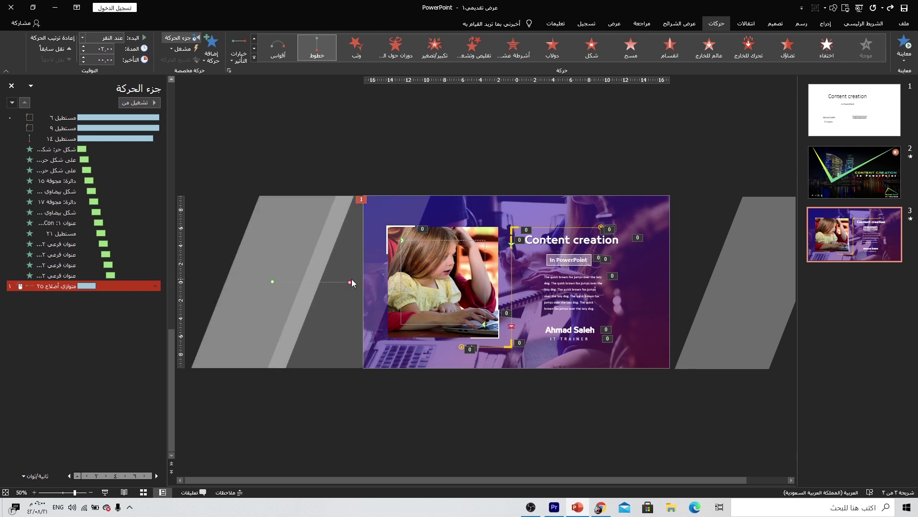
left_click_drag(350, 281, 473, 282)
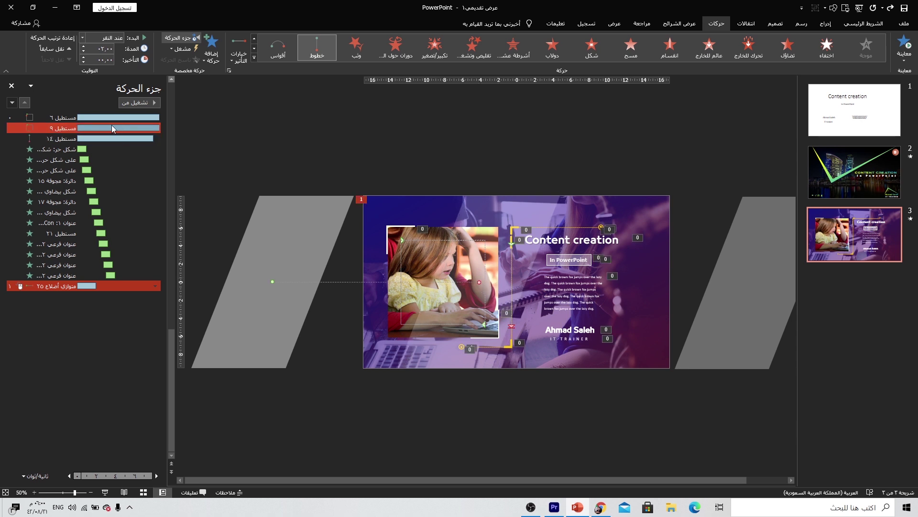
Step: Set the sweep to start With Previous, lasting 6 s with a 3 s delay
left_click(83, 37)
left_click(91, 54)
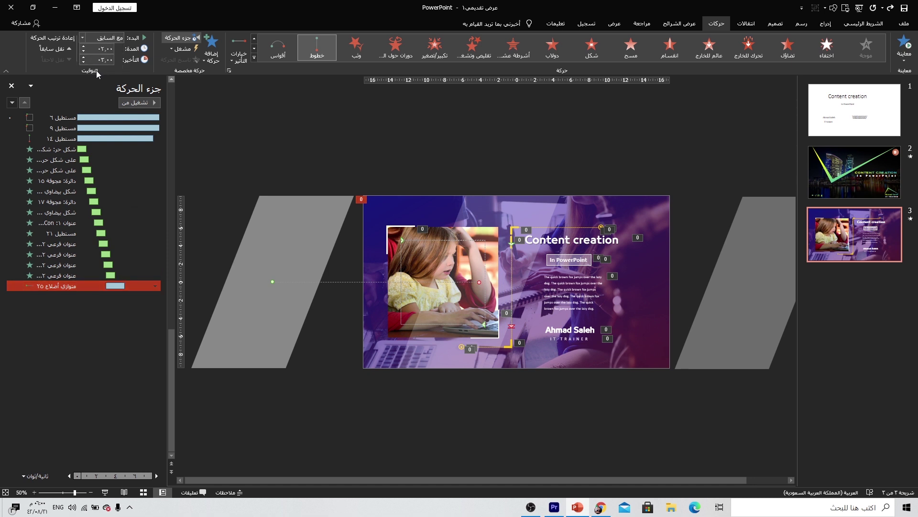
left_click(84, 46)
type("٠٦,٠٠")
left_click(155, 286)
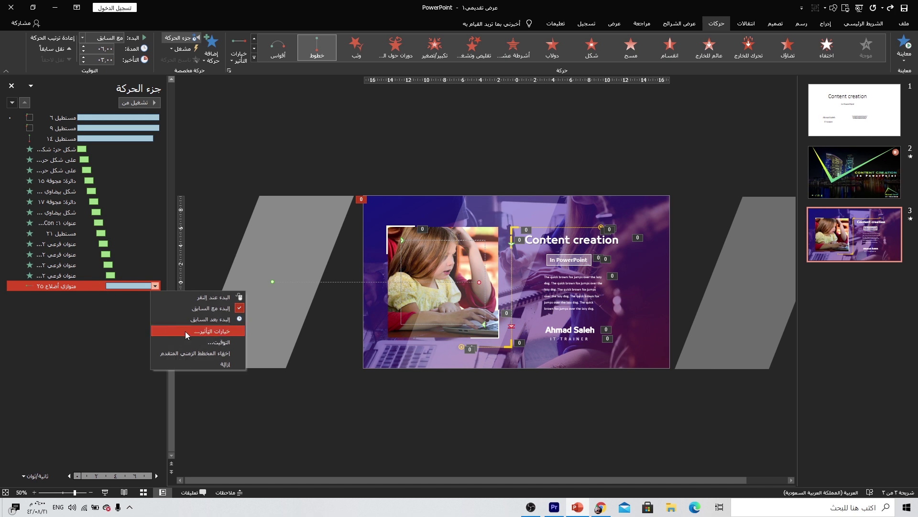
Step: Give the sweep a 6-second smooth end with auto-reverse, then preview it in Slide Show
left_click(185, 331)
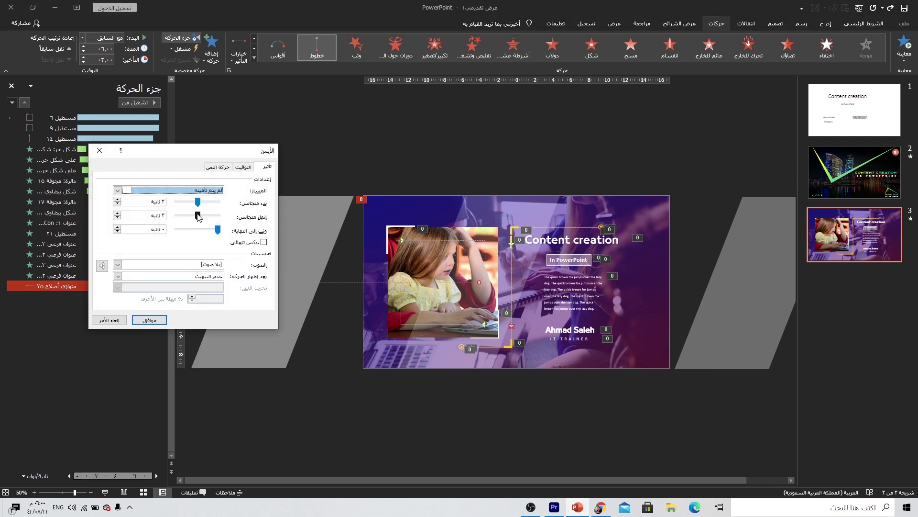
left_click_drag(198, 217, 178, 217)
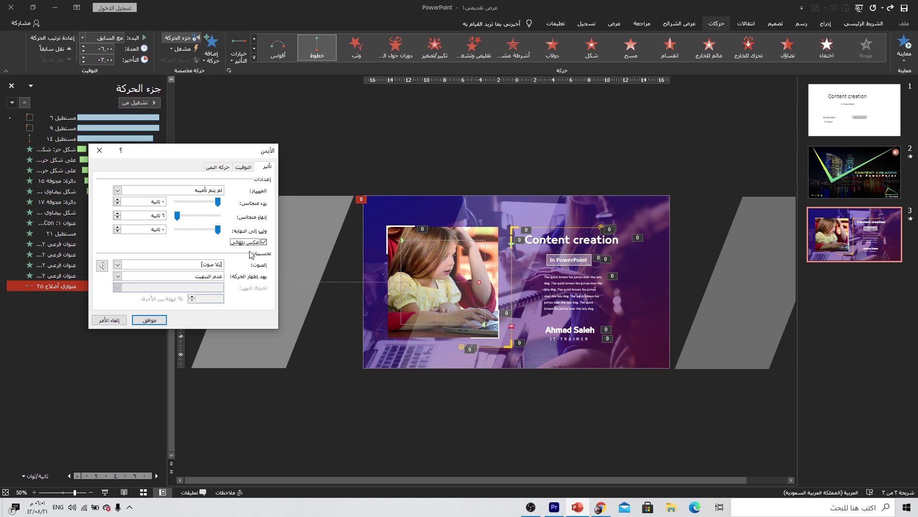
left_click(149, 320)
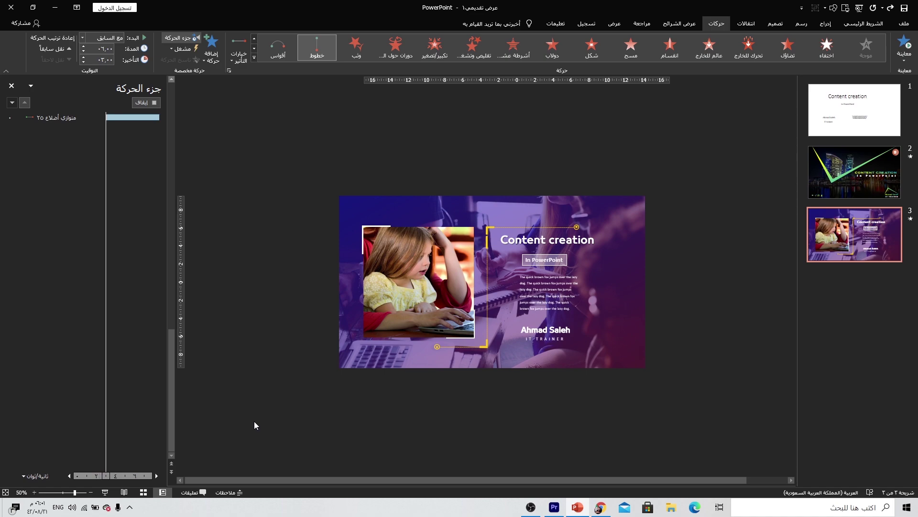
left_click(105, 492)
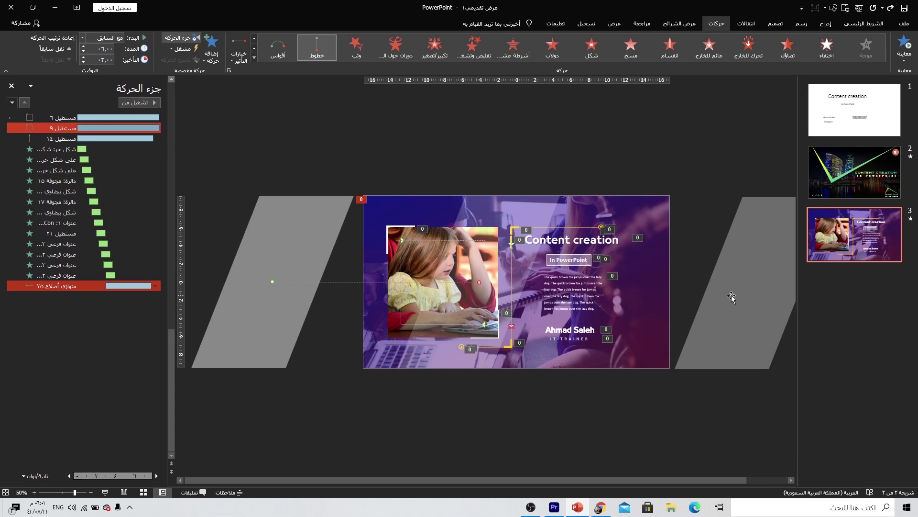
Step: Give the right parallelogram a Lines motion path running left across the slide
left_click(254, 57)
left_click(865, 226)
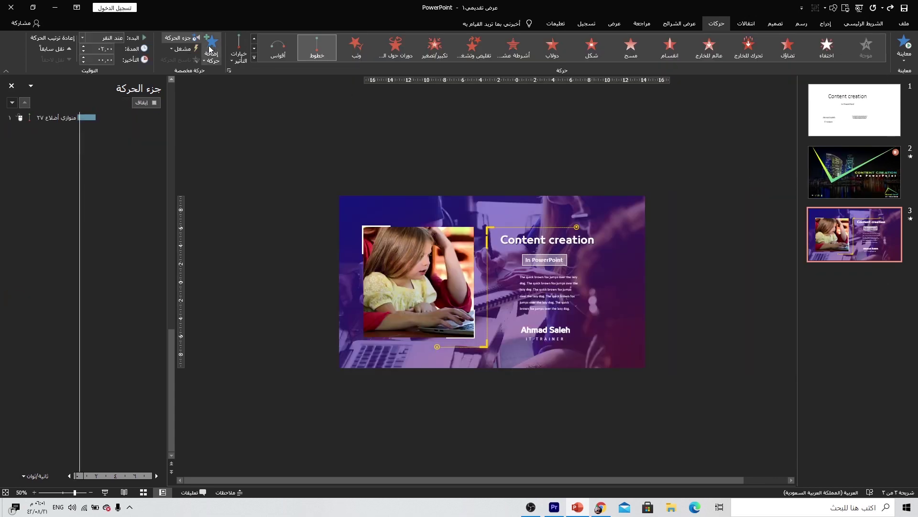
left_click(237, 59)
left_click(236, 109)
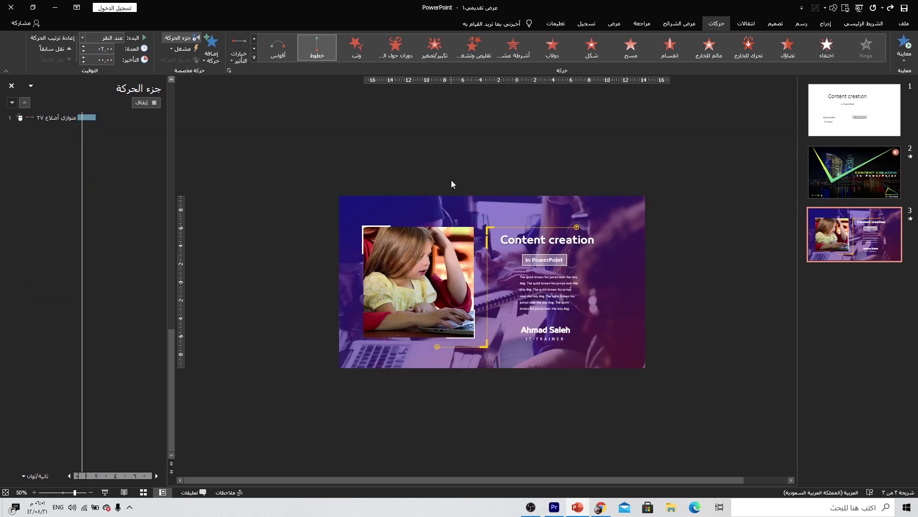
Step: Set the motion path to start With Previous after a 3-second delay
left_click(681, 282)
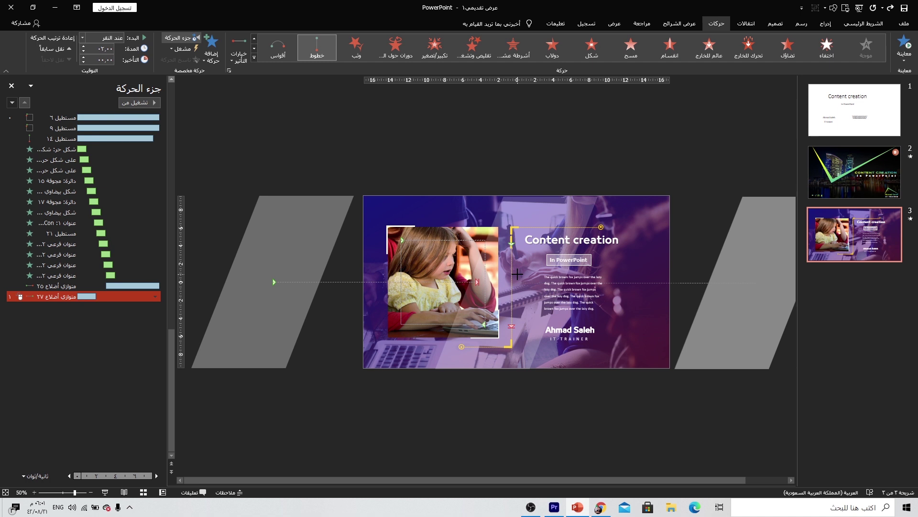
left_click(500, 276)
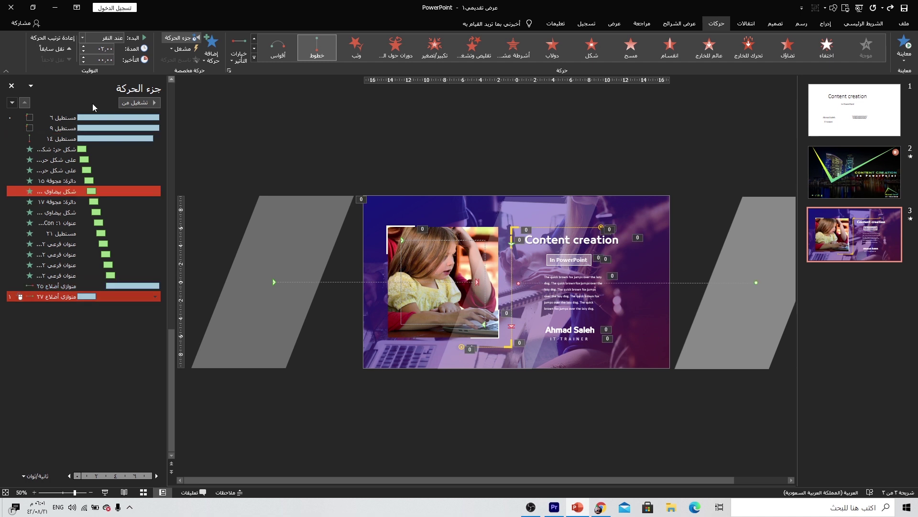
key("ctrl+z")
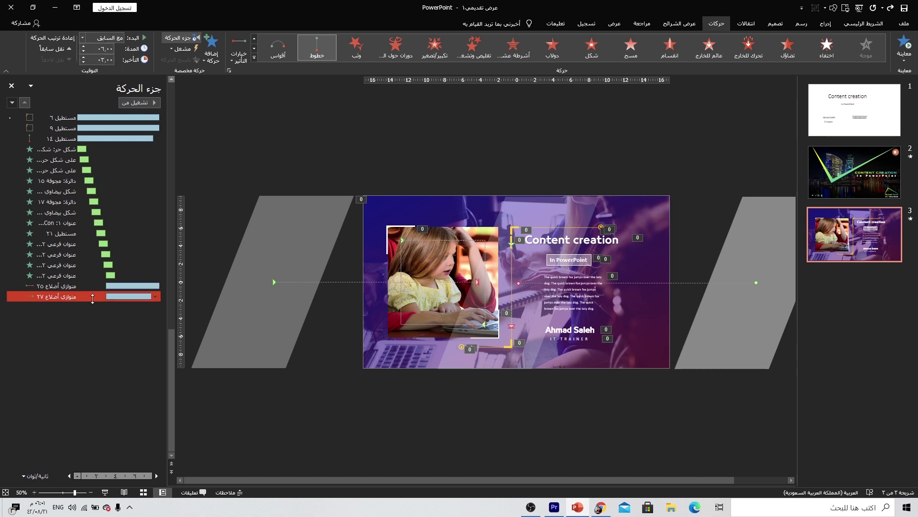
Step: In the path's Effect Options settings, adjust the smooth start and end timing
left_click(155, 296)
left_click(193, 343)
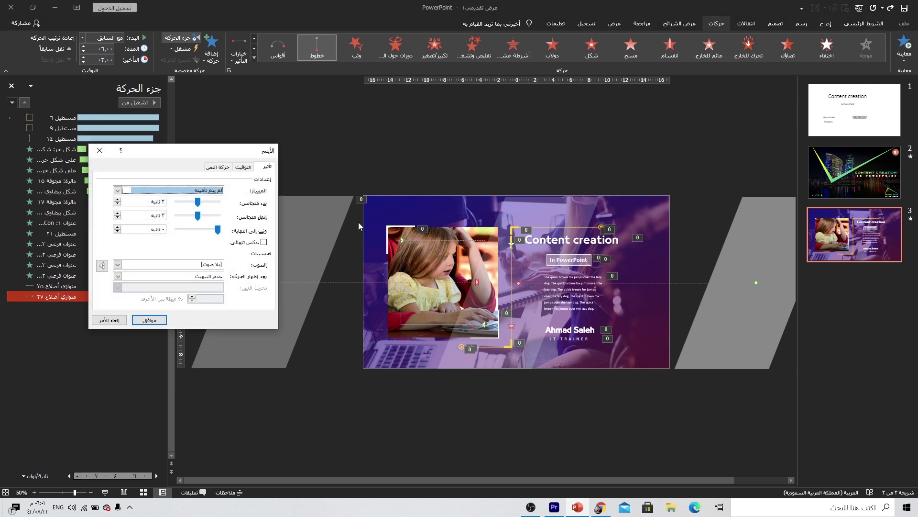
left_click_drag(200, 219, 162, 212)
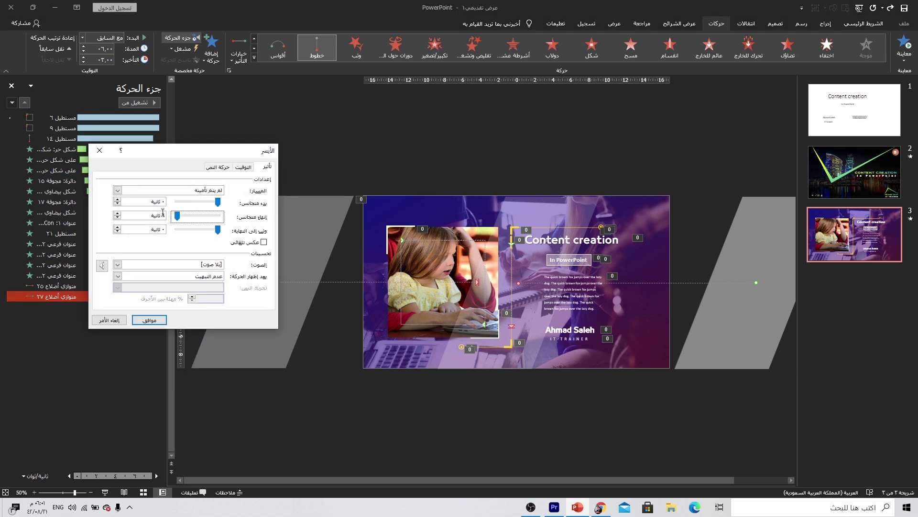
Step: Apply the smoothing settings and present slide 3 as a full-screen slide show
left_click(149, 320)
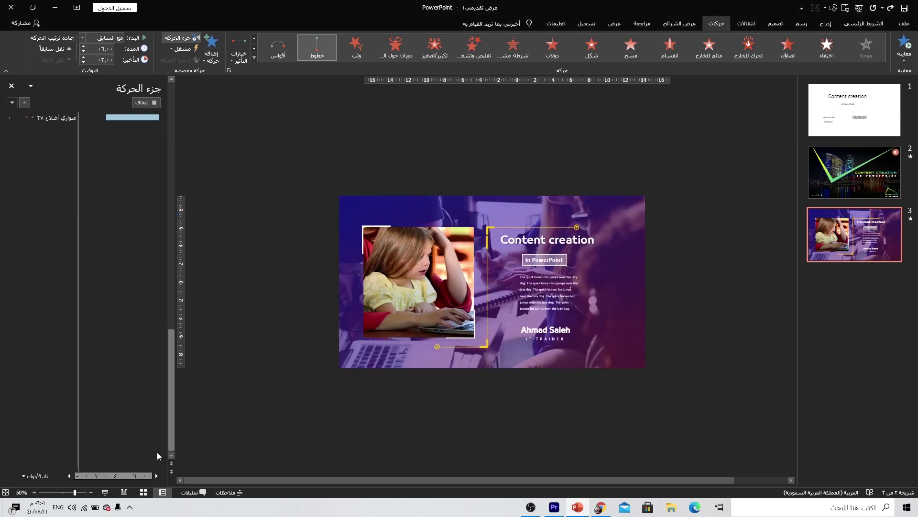
left_click(105, 493)
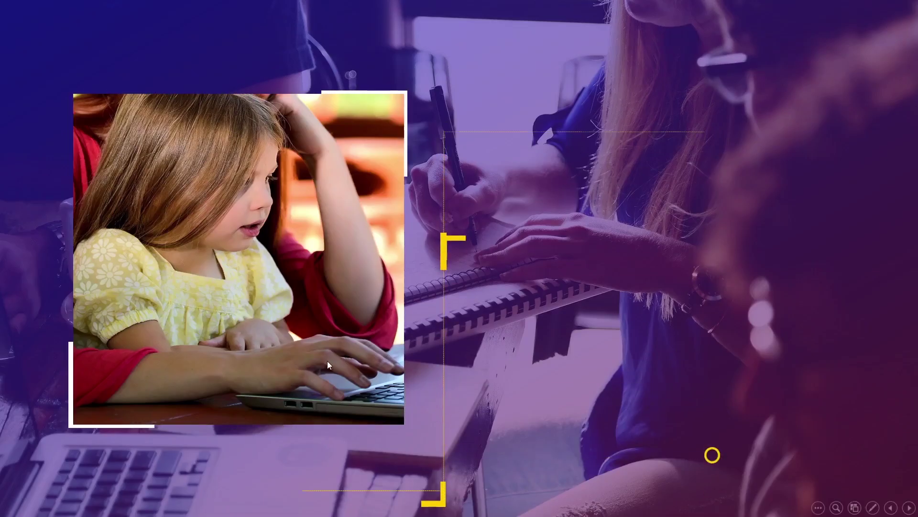